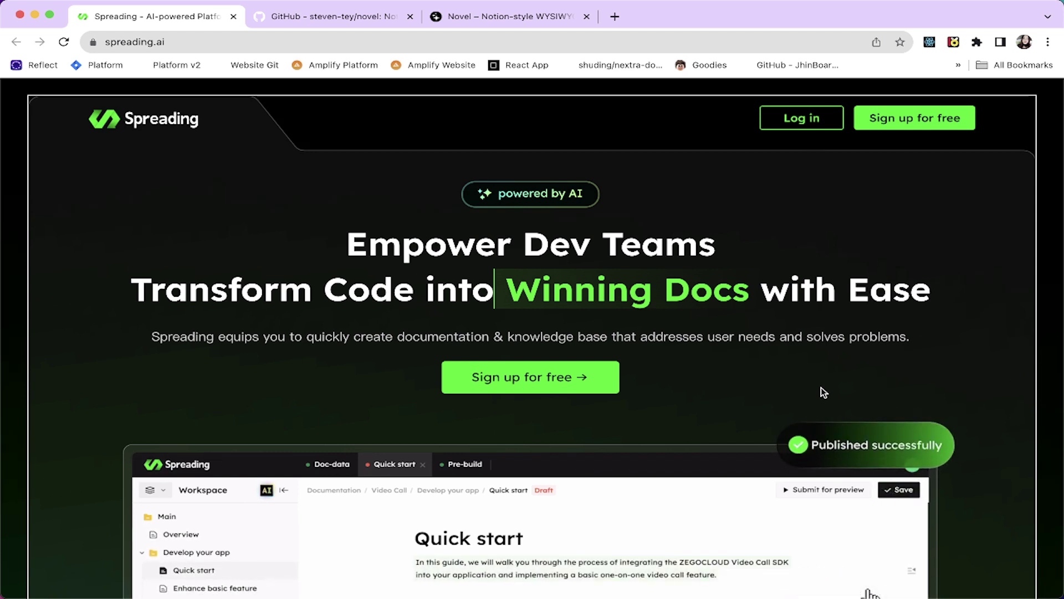
# - Log in to spreading.ai through Google with another account's email and password, declining the switch to an existing Chrome profile
pyautogui.click(155, 42)
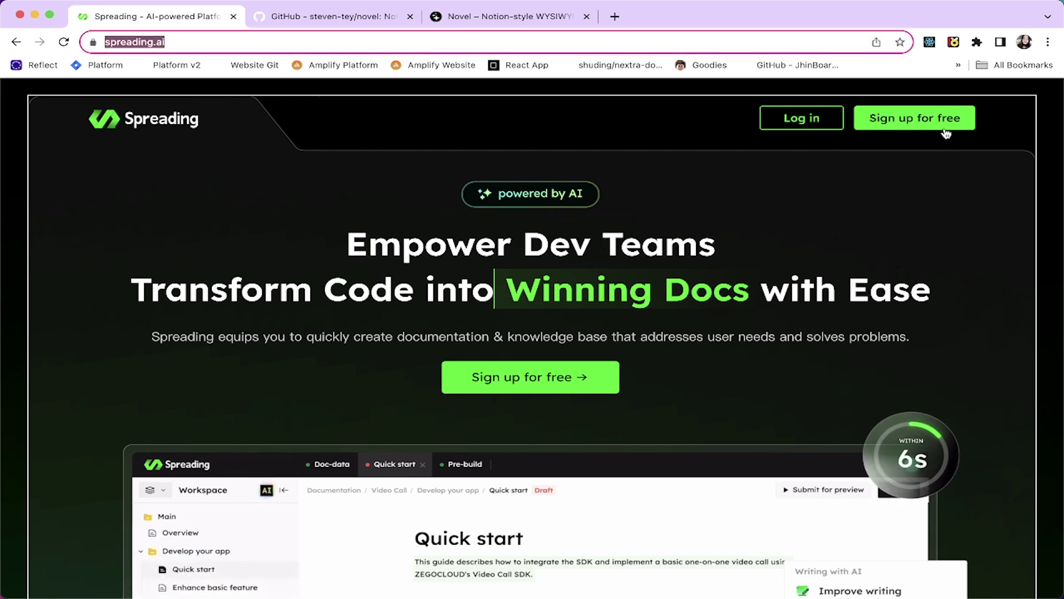
pyautogui.click(867, 227)
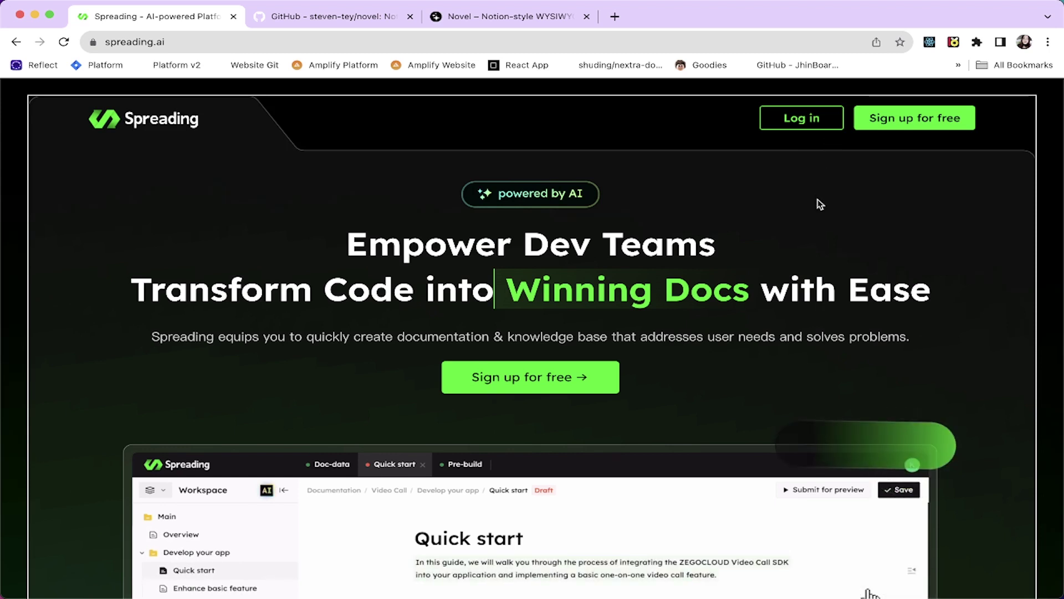
pyautogui.click(813, 118)
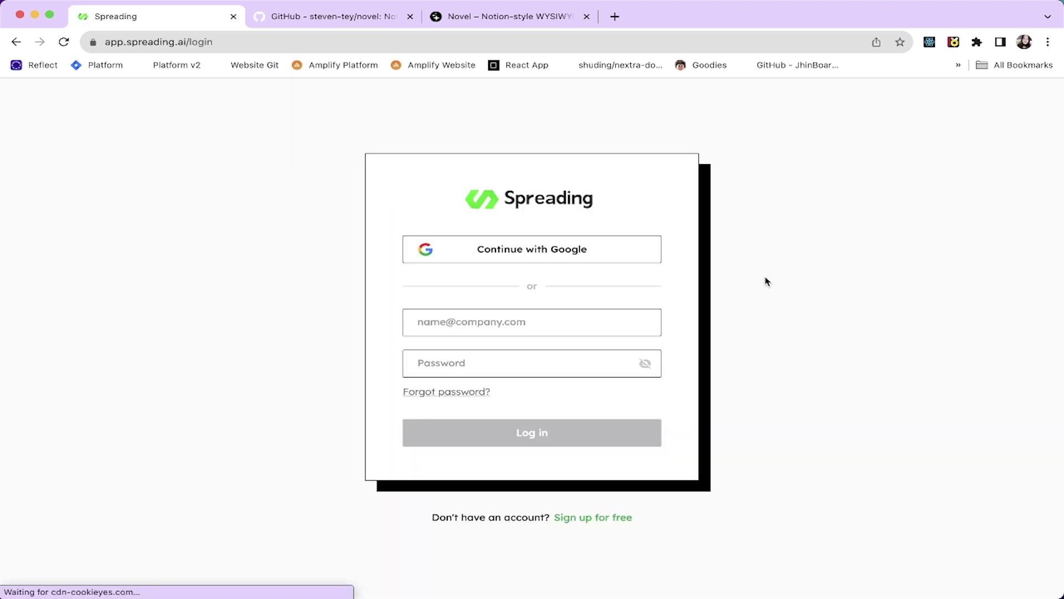
pyautogui.click(568, 254)
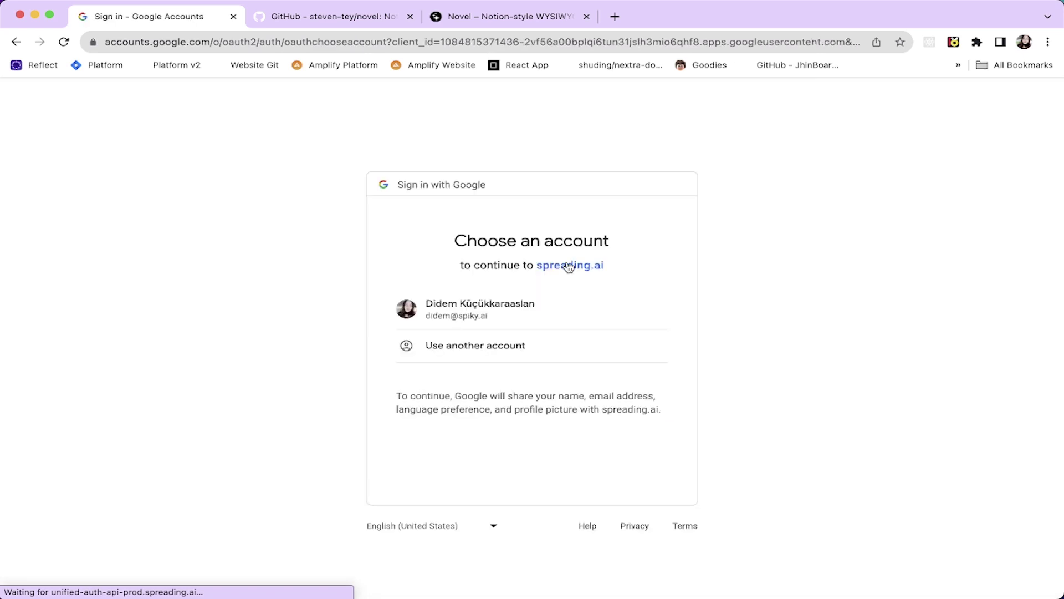
pyautogui.click(513, 348)
pyautogui.click(627, 384)
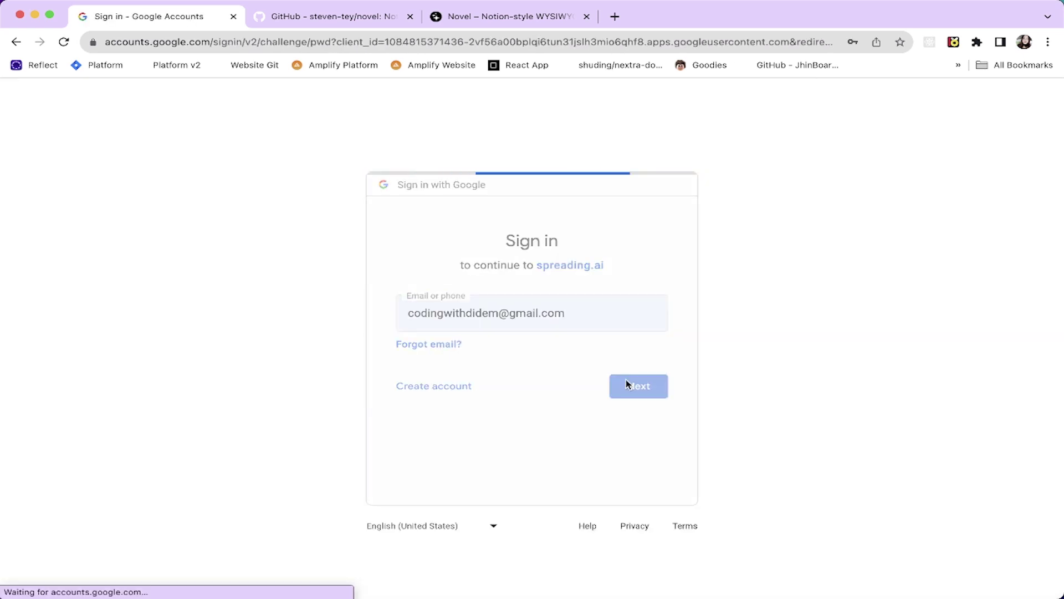
pyautogui.click(632, 404)
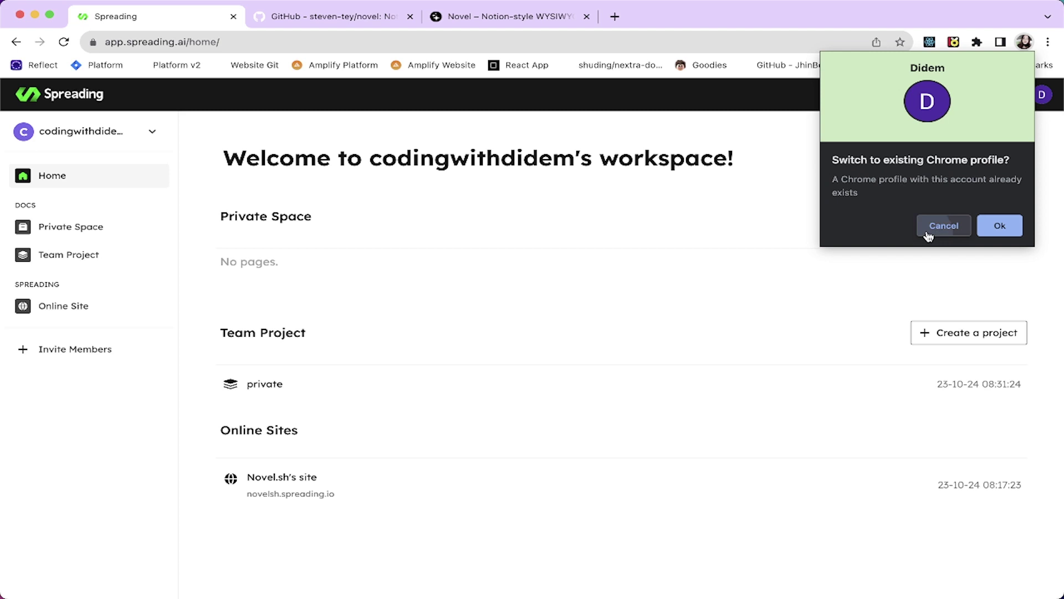
pyautogui.click(944, 225)
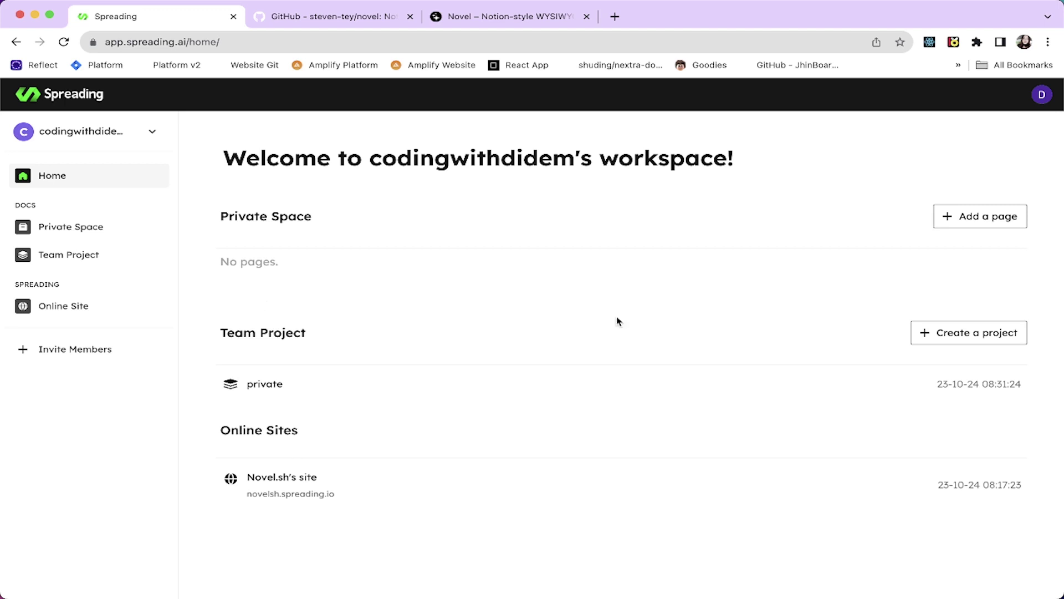
# - Create a new team project named novelsh
pyautogui.click(954, 335)
pyautogui.click(584, 226)
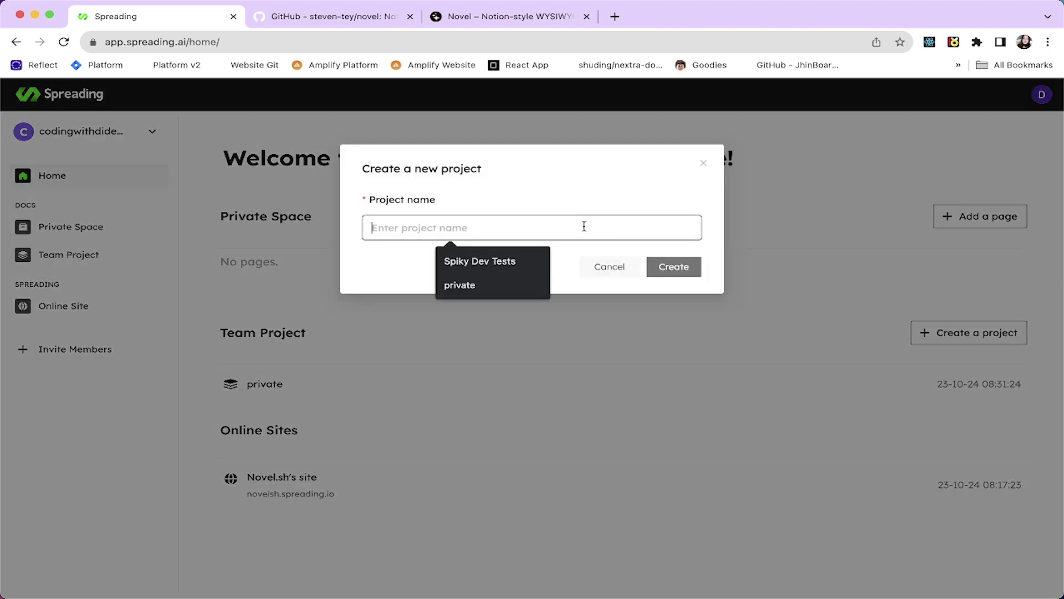
pyautogui.write('novelsh')
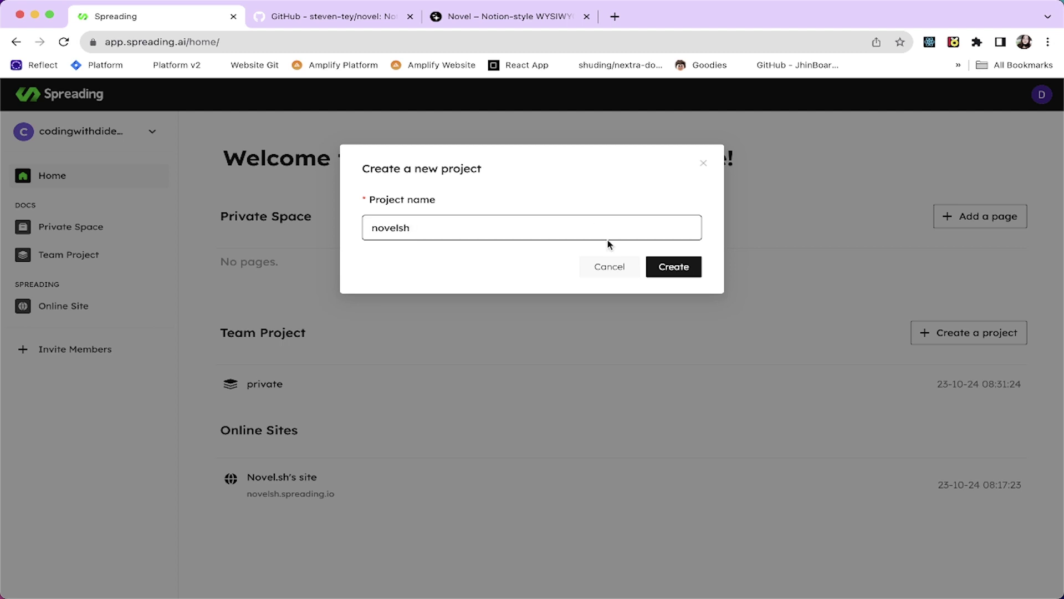
pyautogui.click(673, 266)
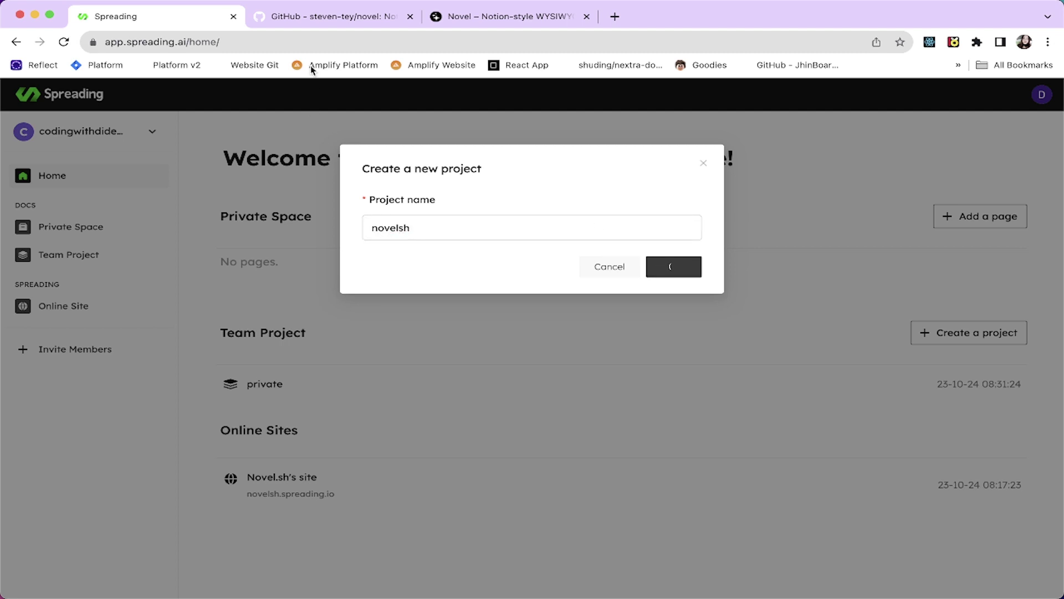
# - Examine the novel.sh site's product introduction, installation and usage sections in the other browser tab
pyautogui.click(451, 22)
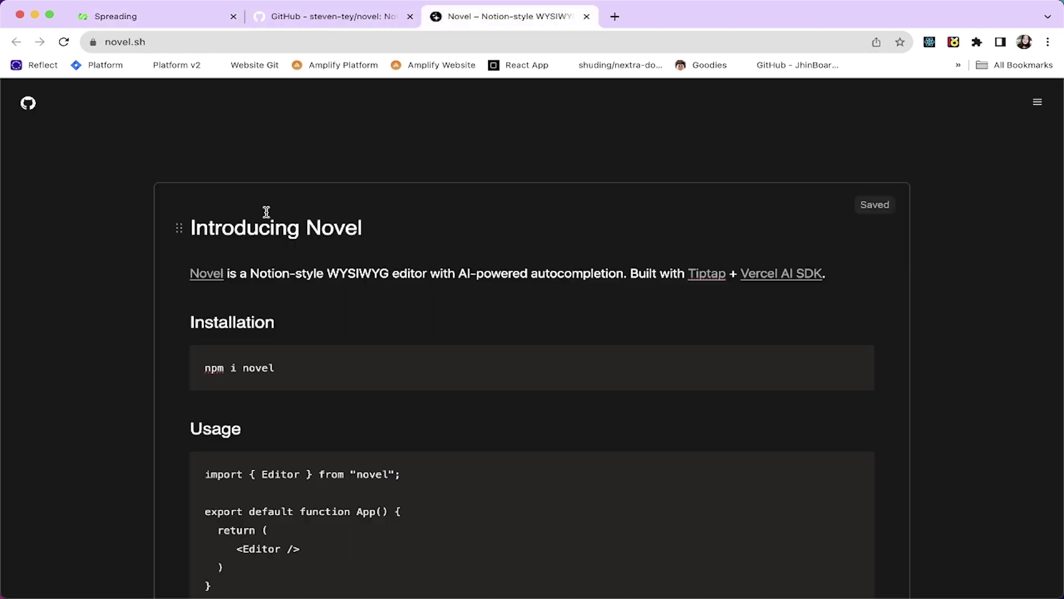
pyautogui.moveTo(328, 273); pyautogui.dragTo(391, 274)
pyautogui.click(433, 337)
pyautogui.scroll(-10, 438, 344)
pyautogui.scroll(15, 438, 347)
pyautogui.doubleClick(412, 273)
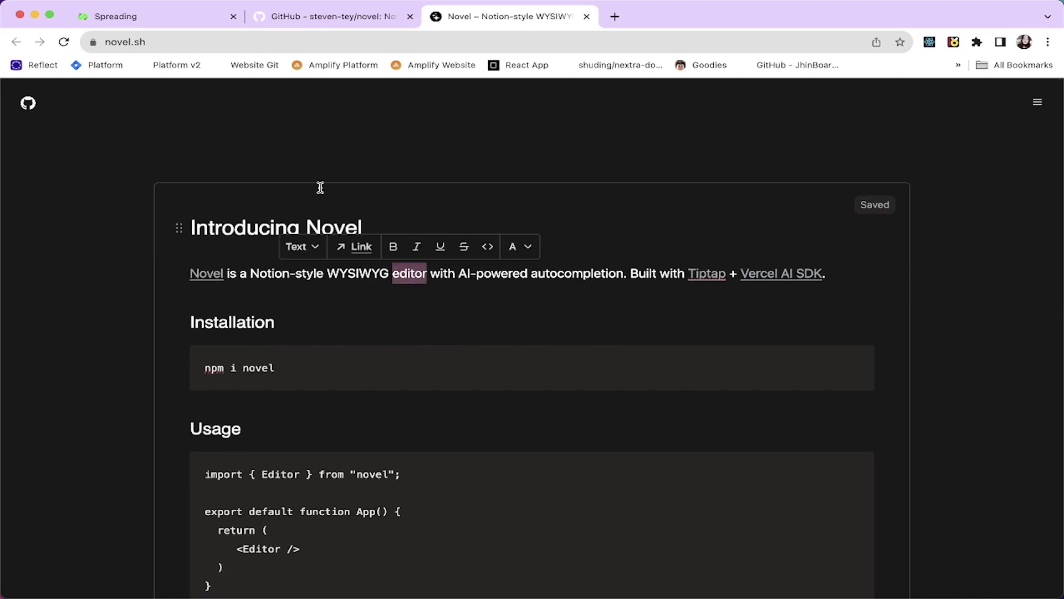
pyautogui.click(361, 334)
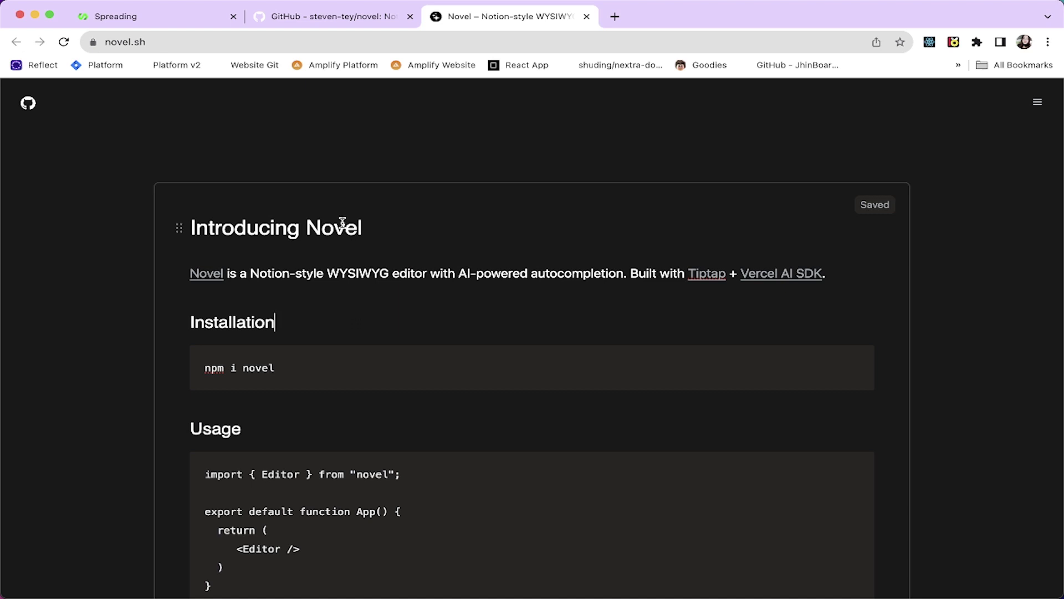
# - Return to the Spreading workspace, open the novelsh project and start AI directory generation for its main folder
pyautogui.click(211, 16)
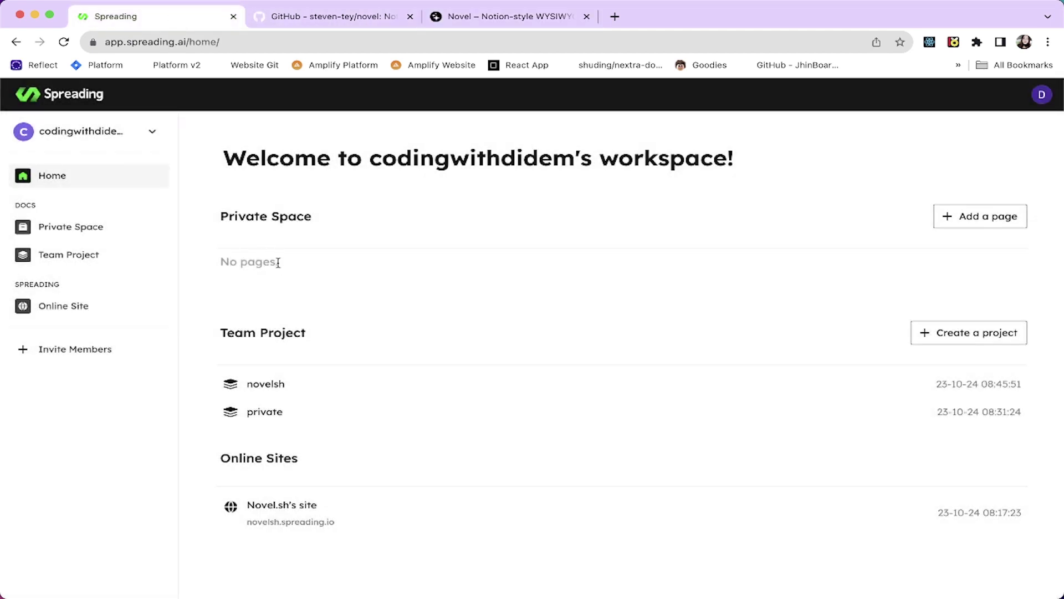
pyautogui.click(276, 391)
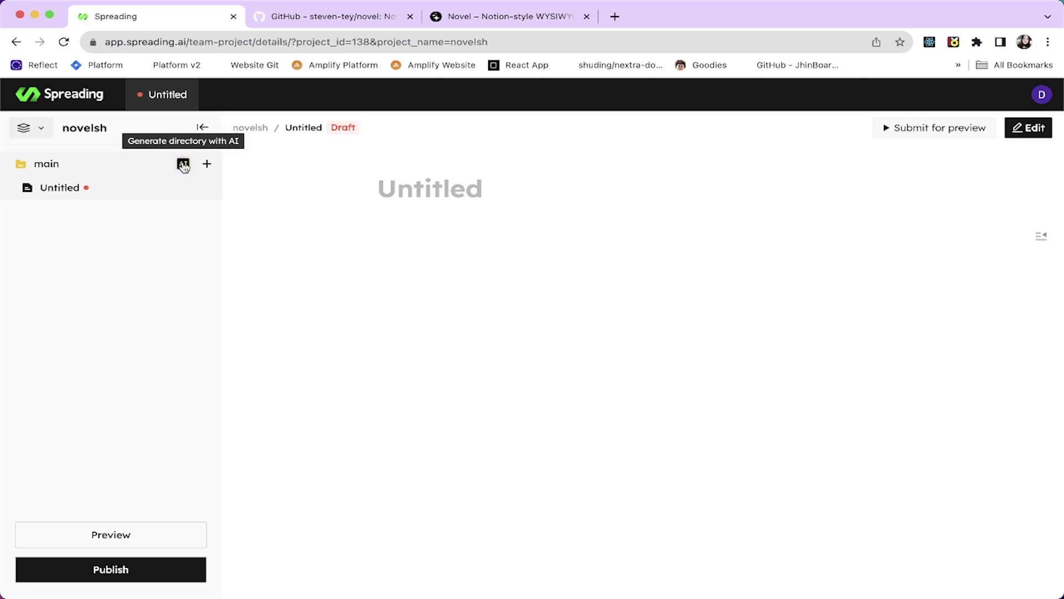
pyautogui.click(183, 166)
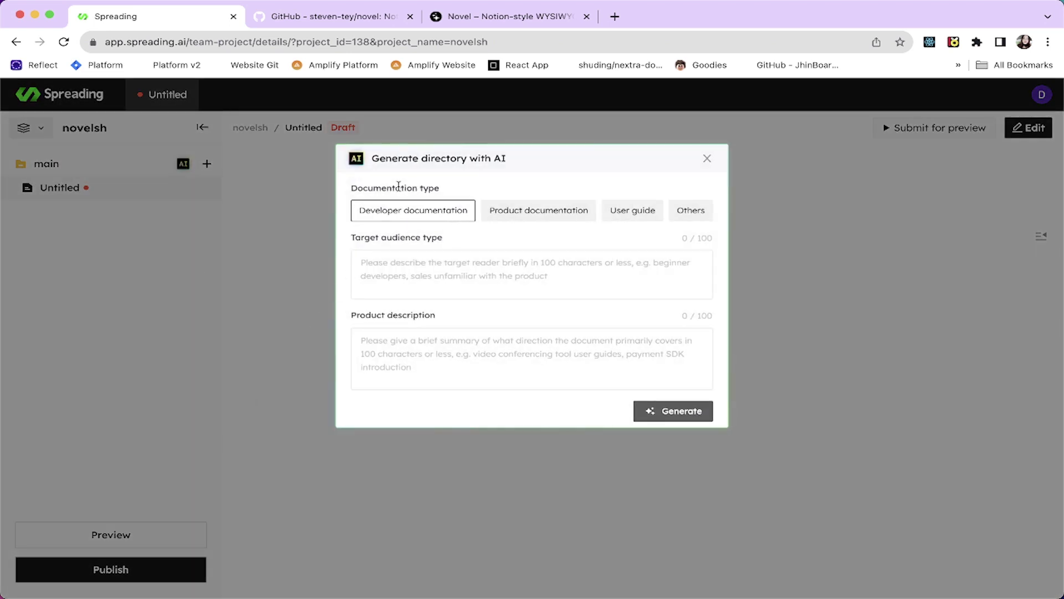
# - Choose Developer documentation as the documentation type and enter "Beginner developers" as the target audience
pyautogui.moveTo(399, 187); pyautogui.dragTo(439, 187)
pyautogui.click(515, 216)
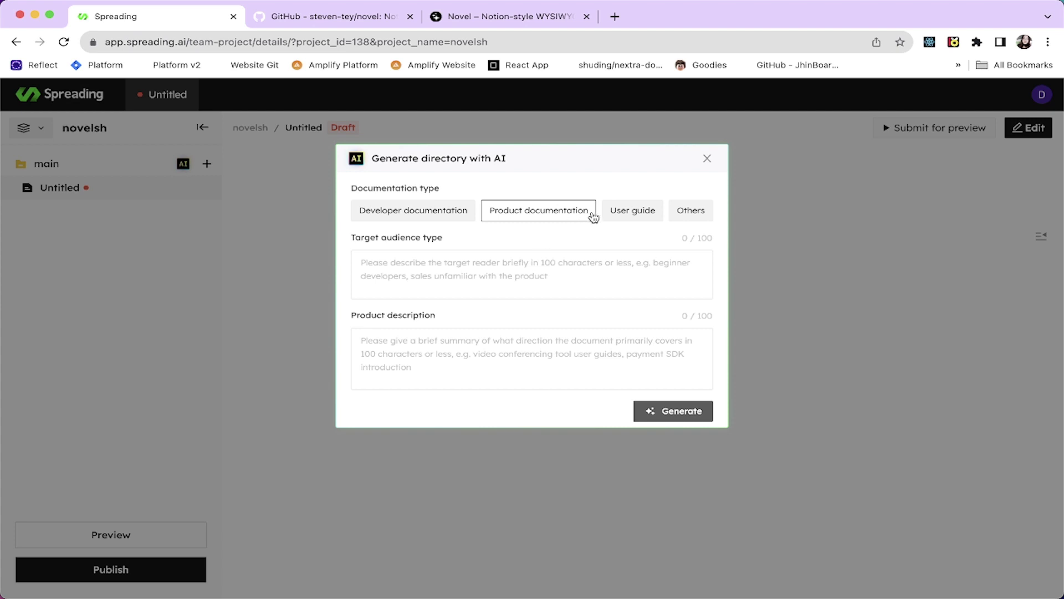
pyautogui.click(629, 216)
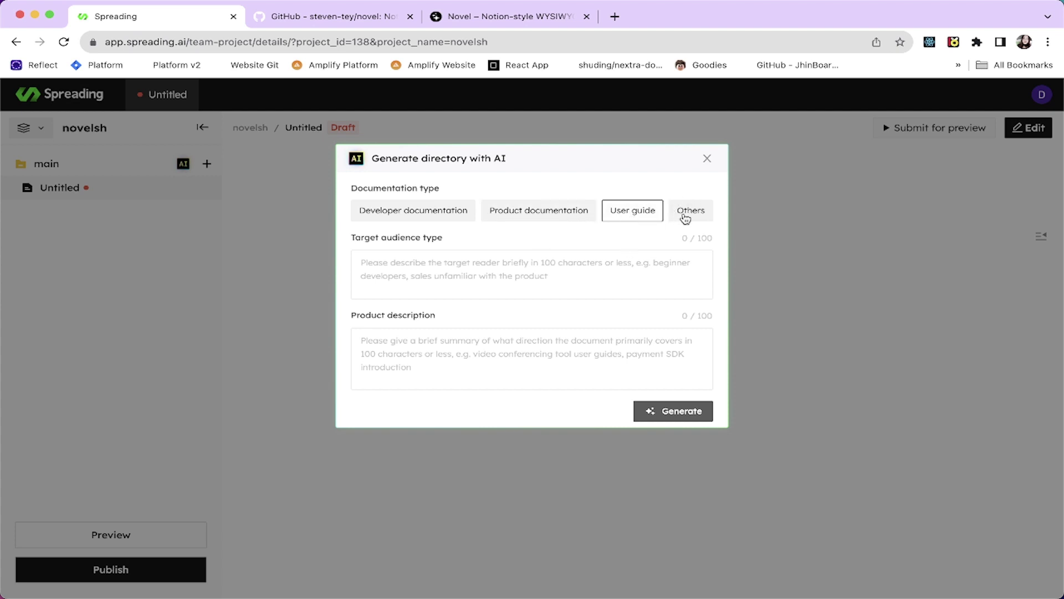
pyautogui.click(419, 220)
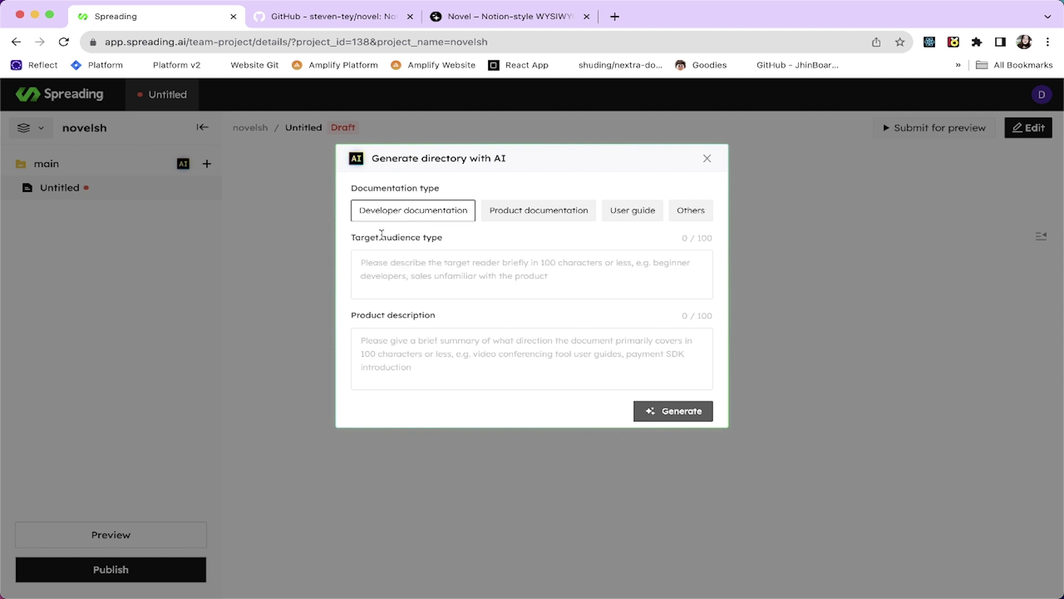
pyautogui.moveTo(452, 241); pyautogui.dragTo(347, 243)
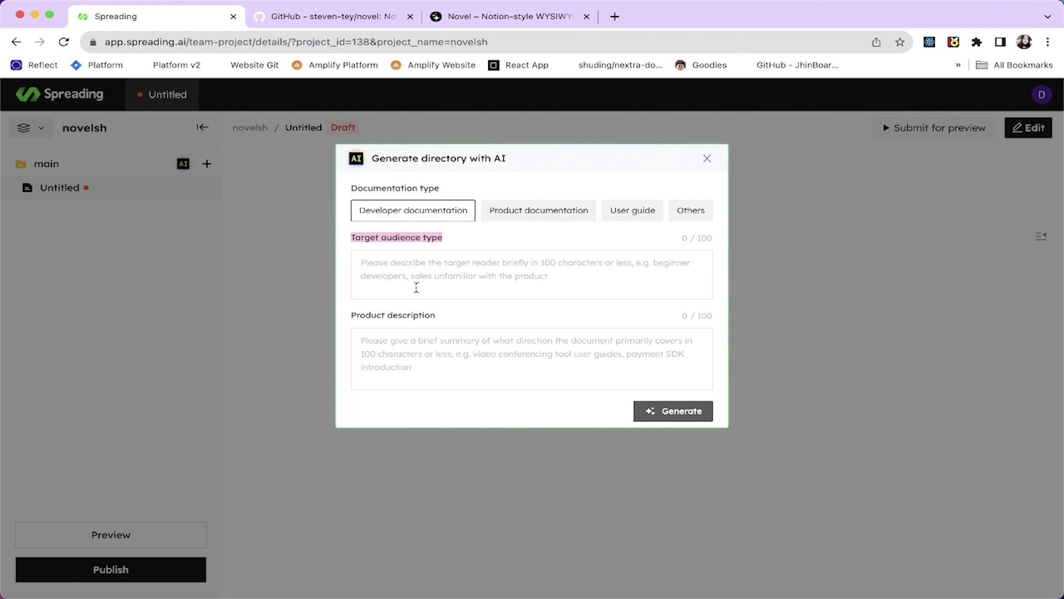
pyautogui.click(542, 280)
pyautogui.write('Beginner developers')
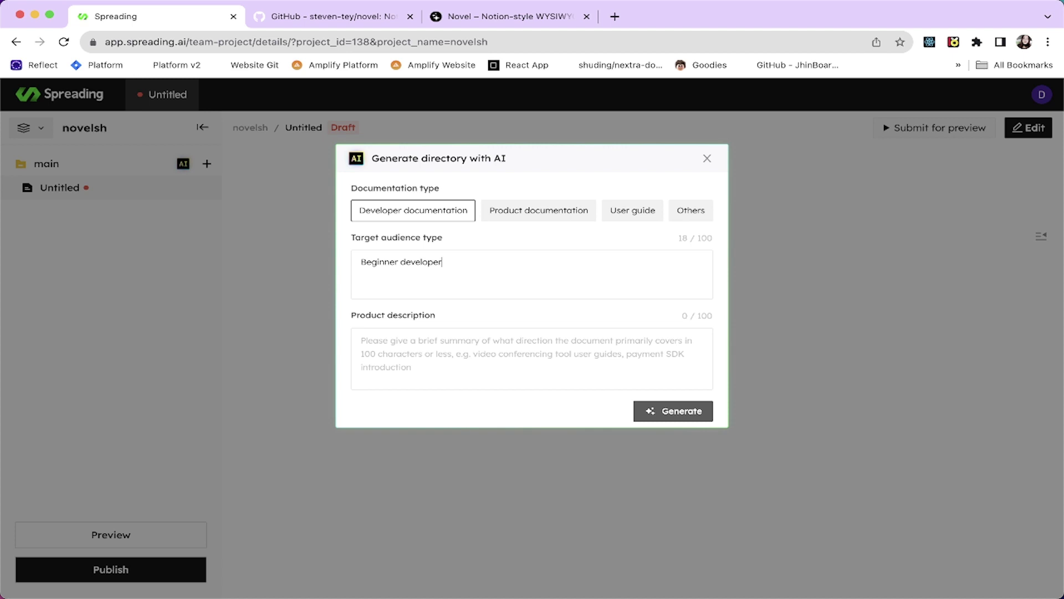
# - Copy the introduction sentence from the Novel GitHub README and paste it as the product description in Spreading
pyautogui.tripleClick(406, 315)
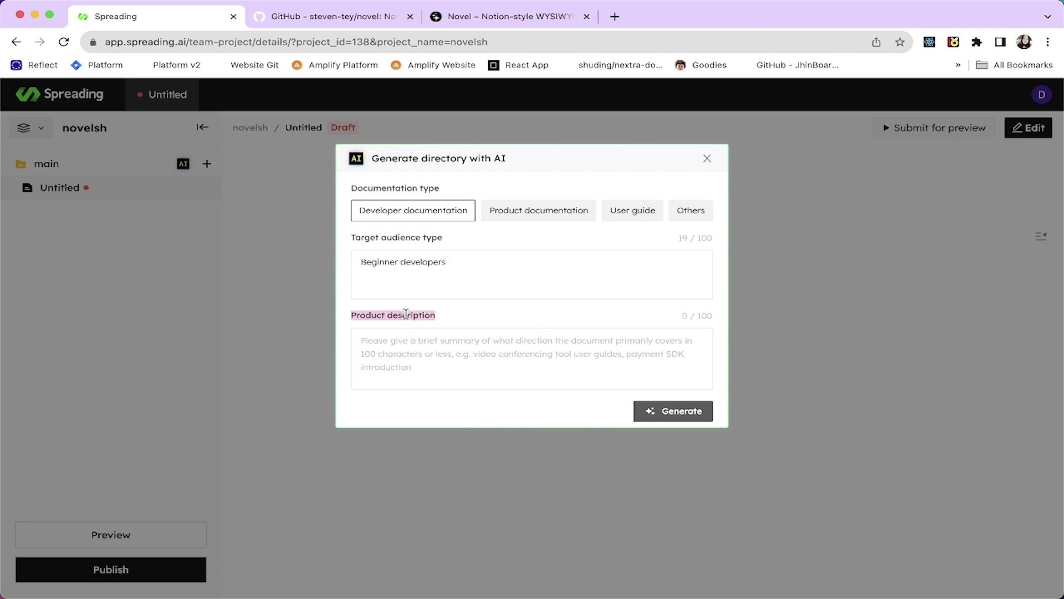
pyautogui.click(394, 17)
pyautogui.scroll(4, 376, 377)
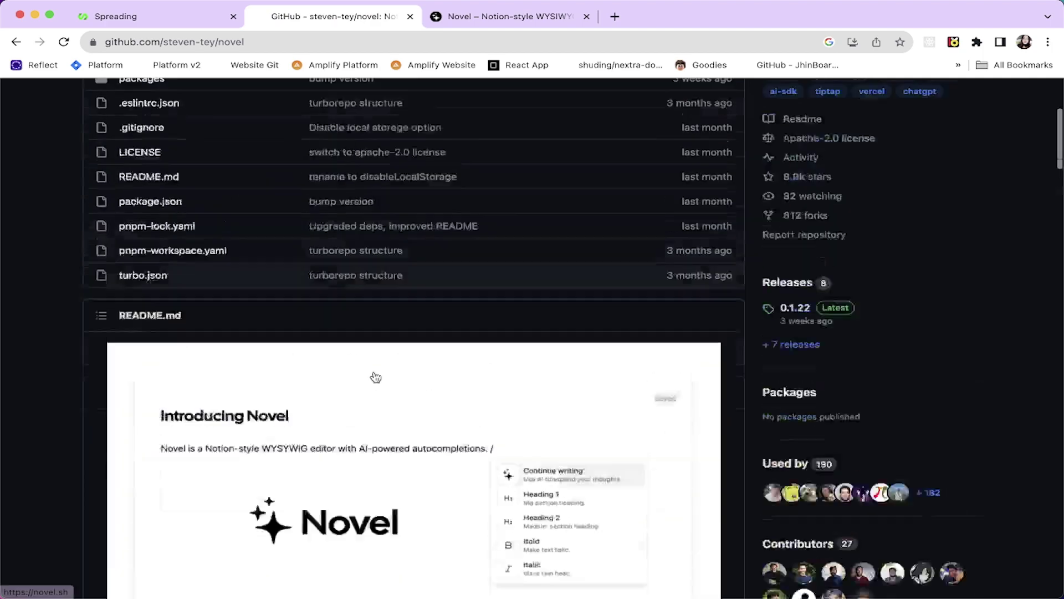
pyautogui.scroll(-6, 376, 377)
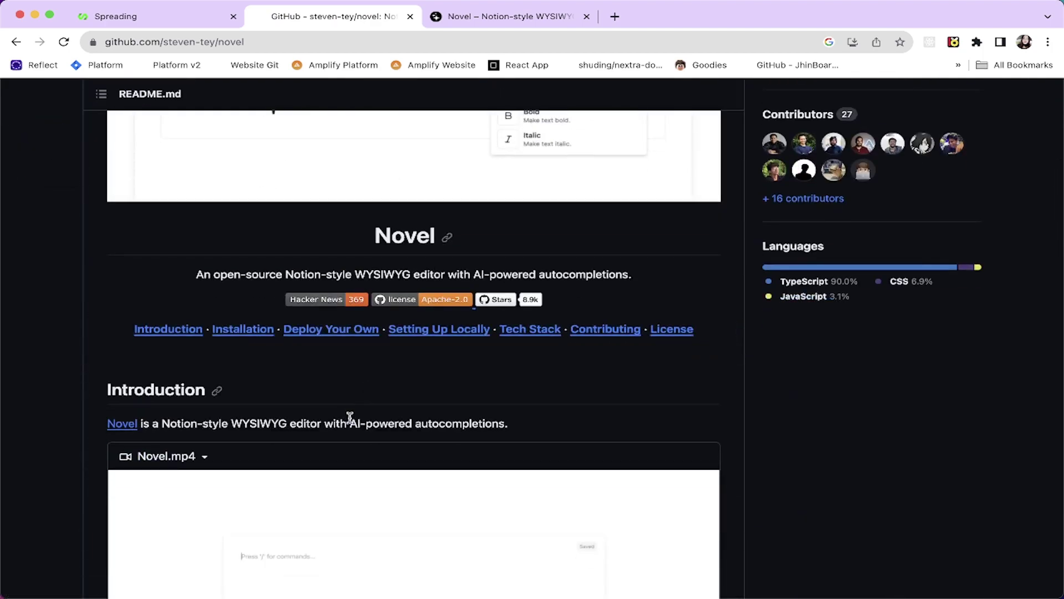
pyautogui.tripleClick(349, 421)
pyautogui.press('super+c')
pyautogui.click(186, 17)
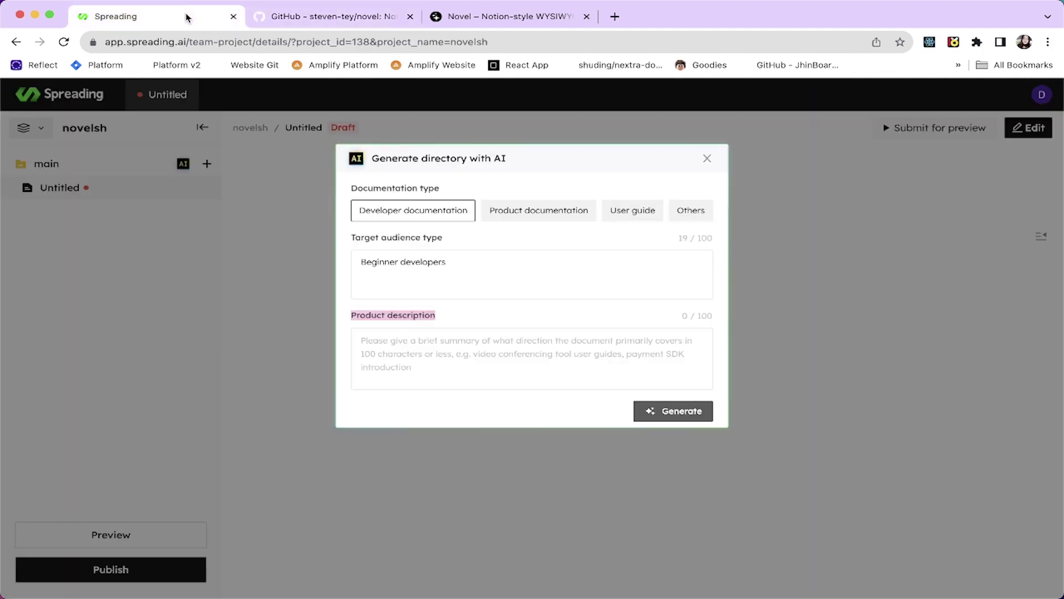
pyautogui.click(408, 355)
pyautogui.press('super+v')
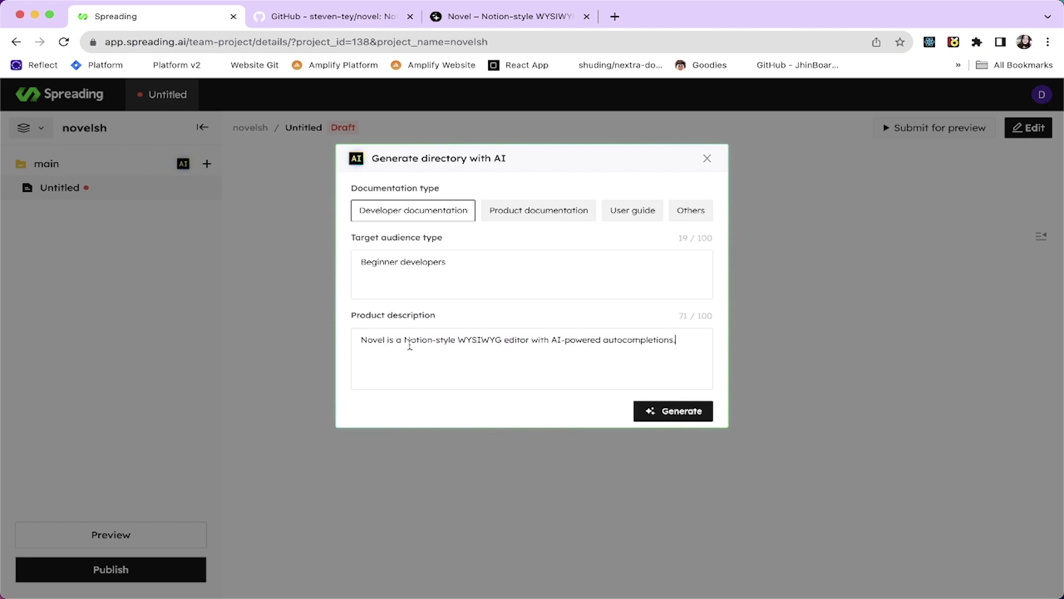
# - Remove "Novel is a" from the product description, leaving "Notion-style WYSIWYG editor with AI-powered autocompletions."
pyautogui.moveTo(405, 340); pyautogui.dragTo(361, 341)
pyautogui.click(446, 366)
pyautogui.press('BackSpace')
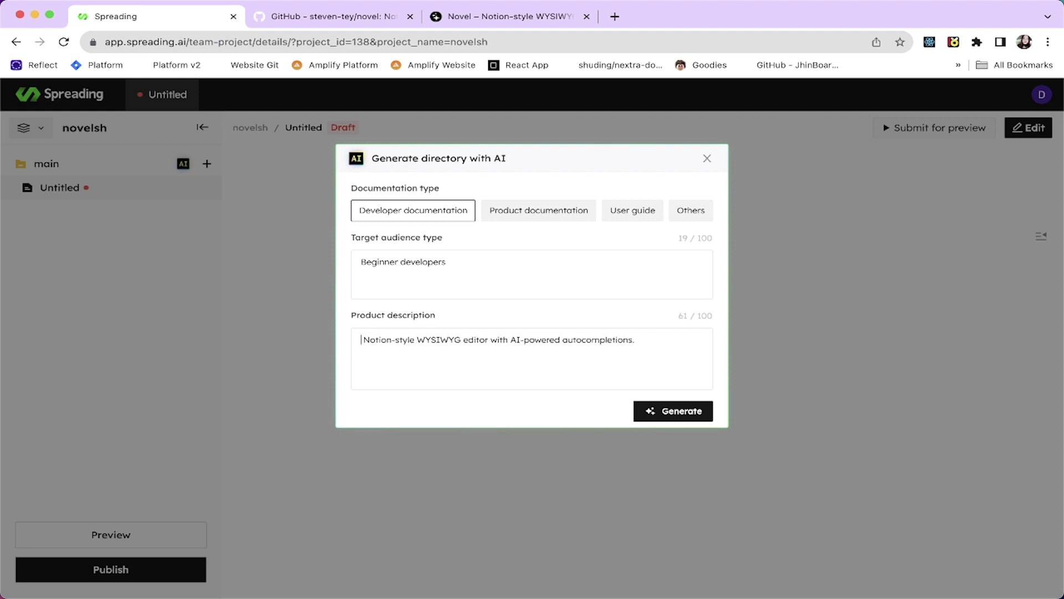
pyautogui.press('Delete')
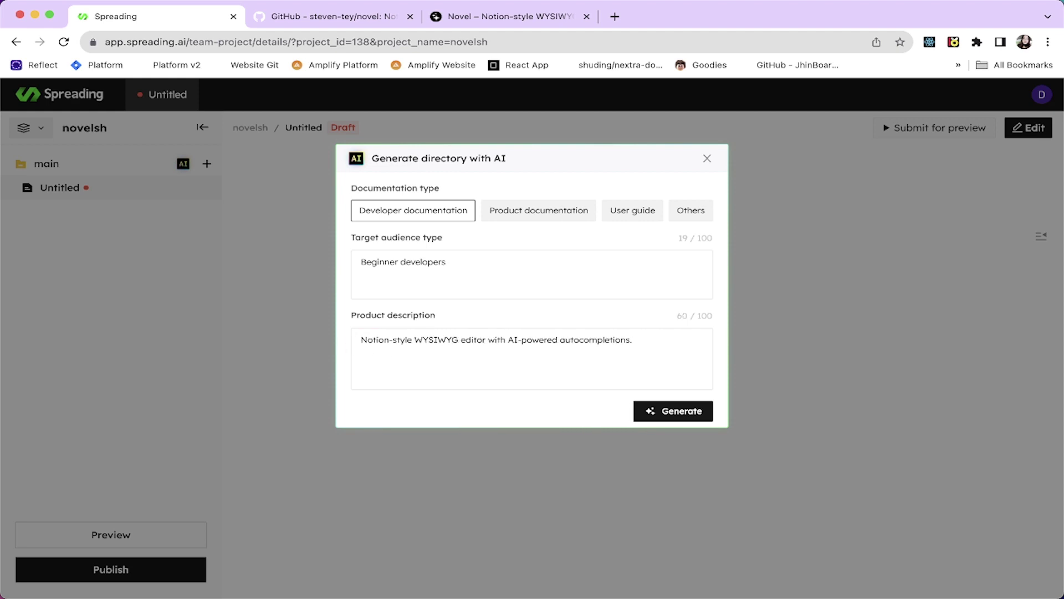
pyautogui.doubleClick(443, 339)
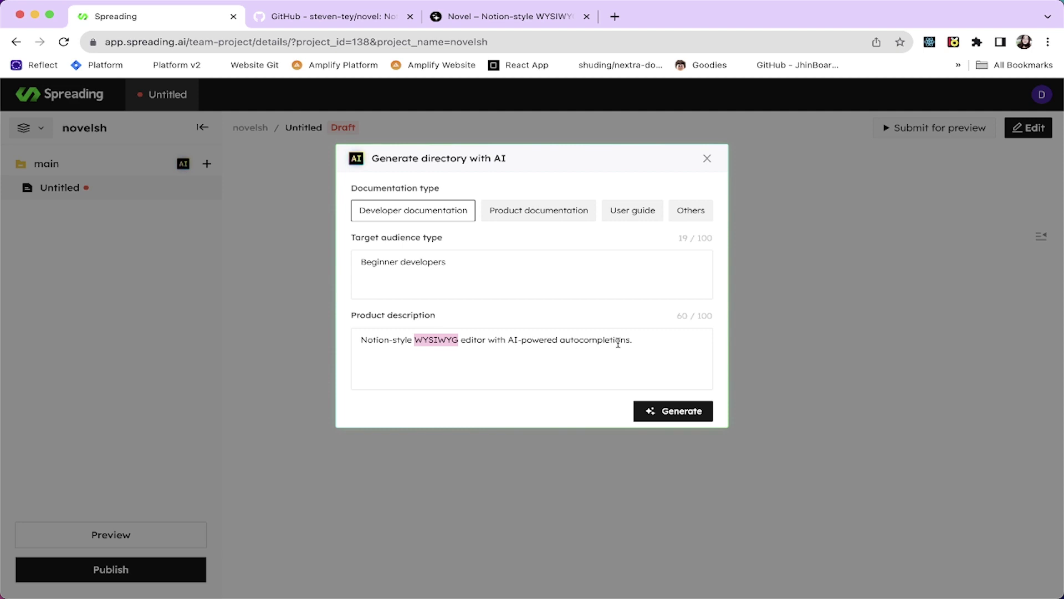
pyautogui.click(643, 339)
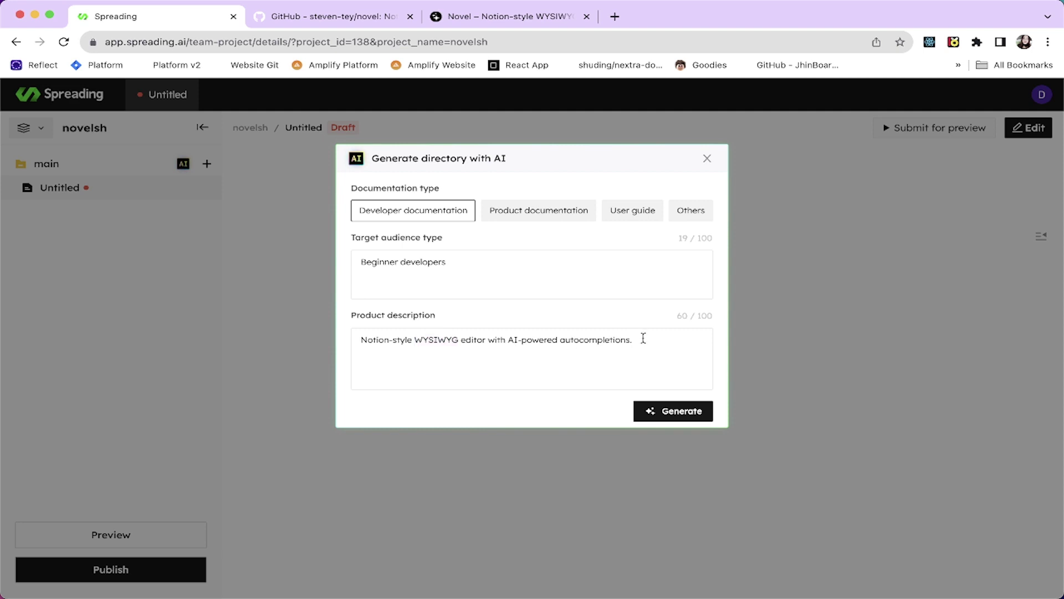
# - Generate the documentation directory with AI and review its proposed folders and pages, collapsing and re-expanding the Overview folder
pyautogui.click(675, 415)
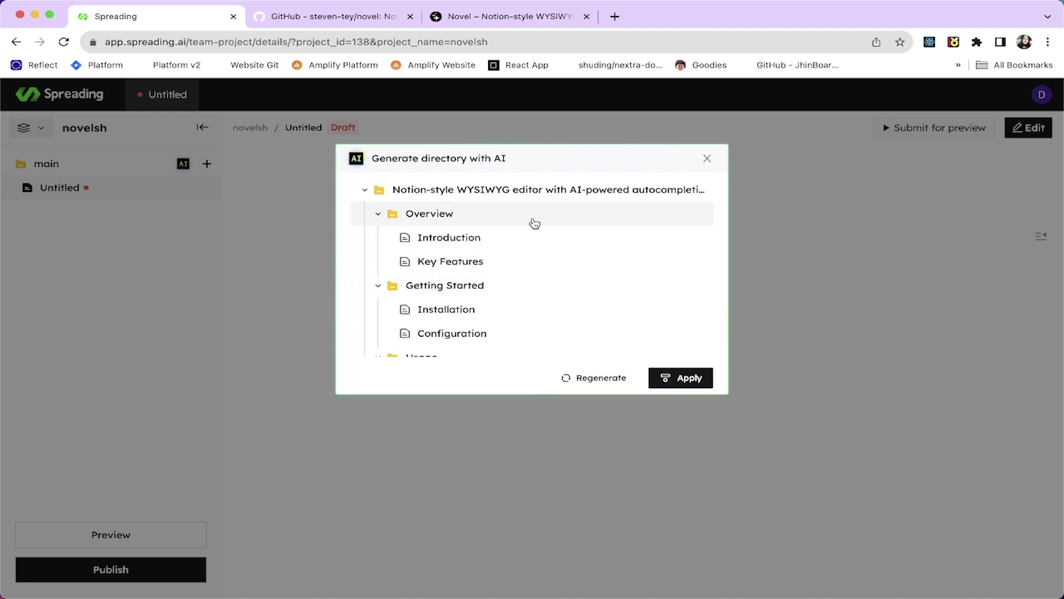
pyautogui.scroll(-2, 520, 270)
pyautogui.scroll(-1, 520, 270)
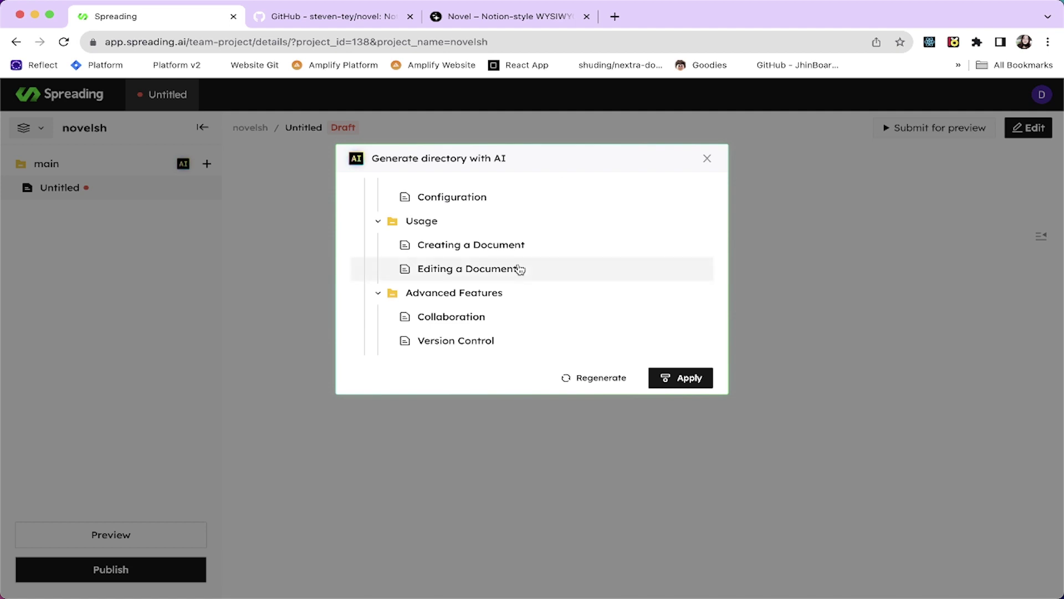
pyautogui.scroll(3, 520, 270)
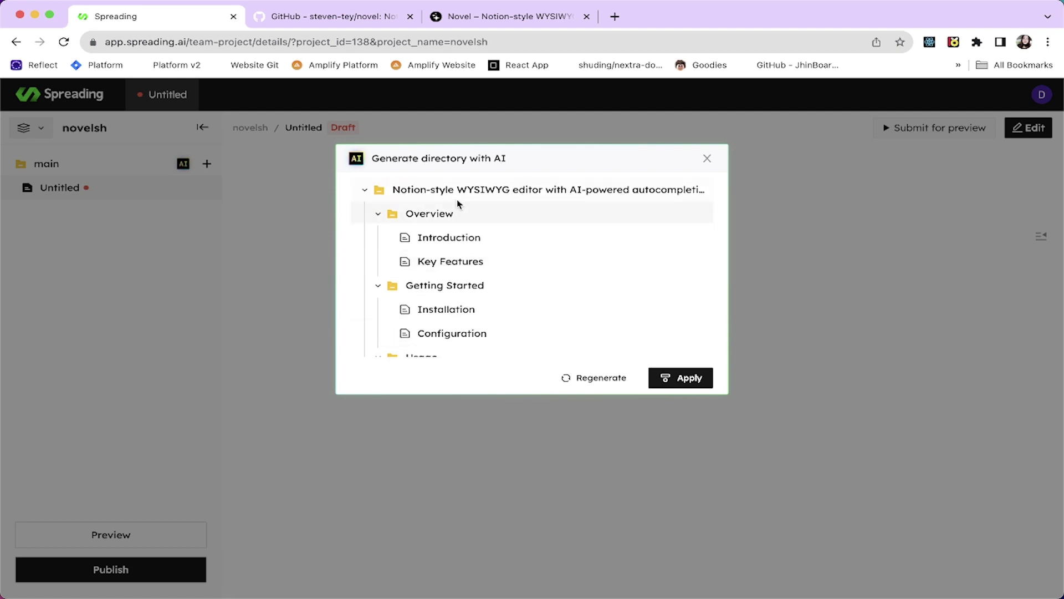
pyautogui.click(433, 216)
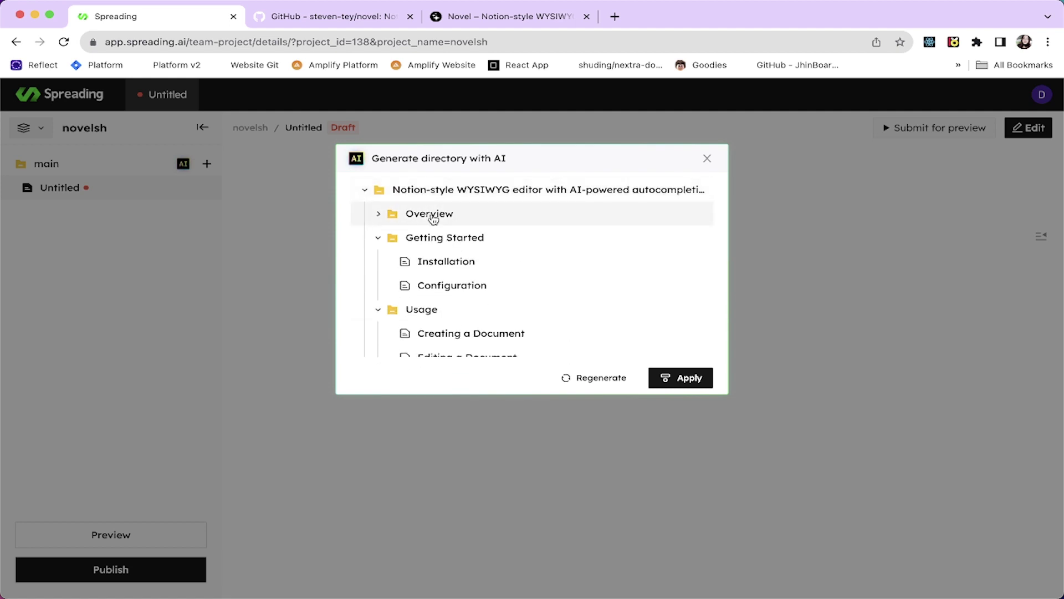
pyautogui.click(433, 217)
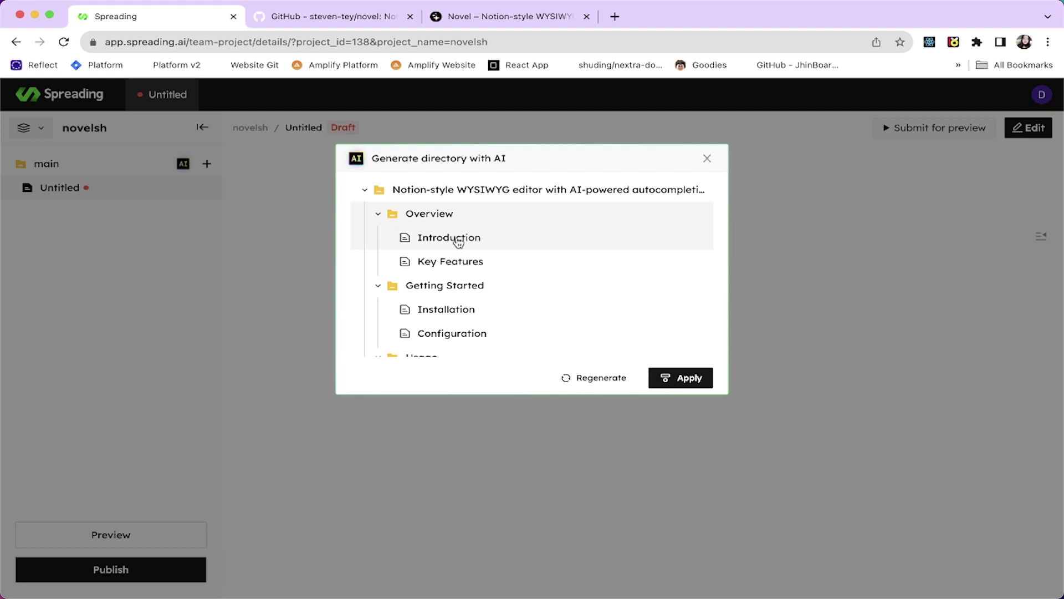
# - Collapse the Overview folder and review the proposed directory down to the Advanced Features pages
pyautogui.click(458, 215)
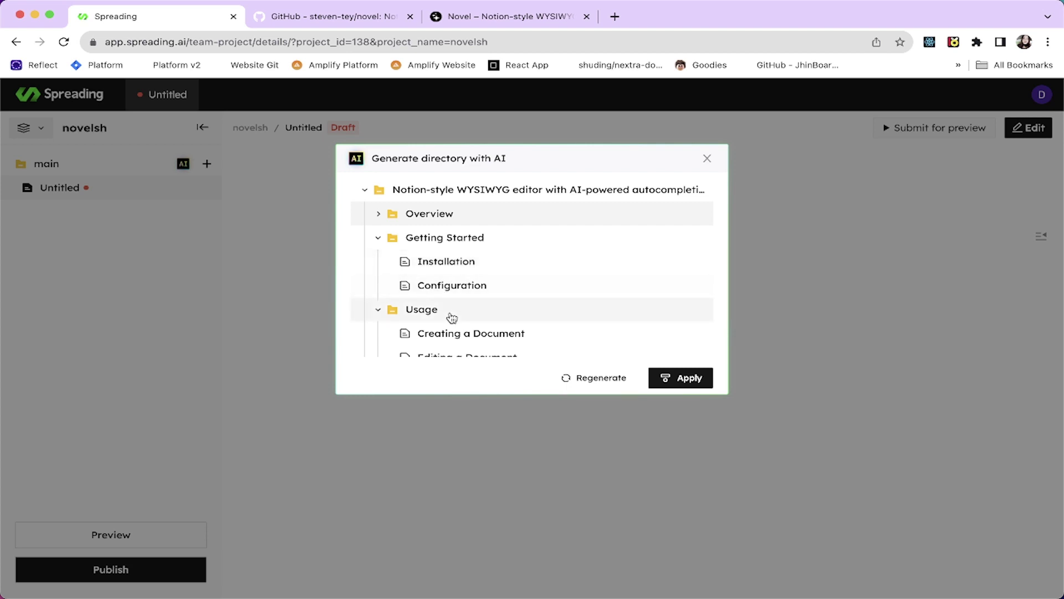
pyautogui.scroll(-2, 451, 316)
pyautogui.scroll(-1, 451, 318)
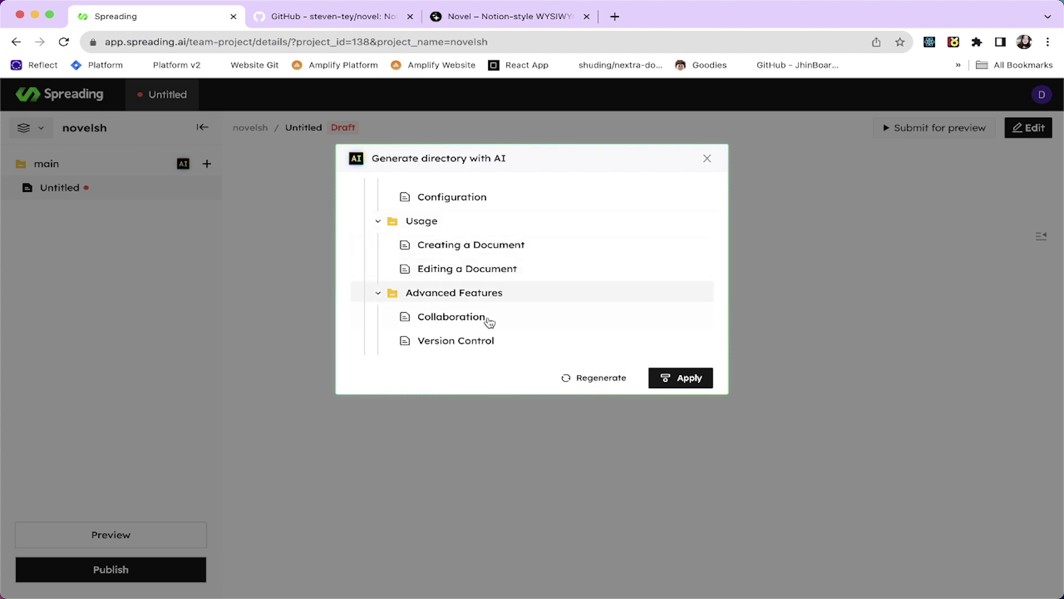
pyautogui.scroll(3, 499, 249)
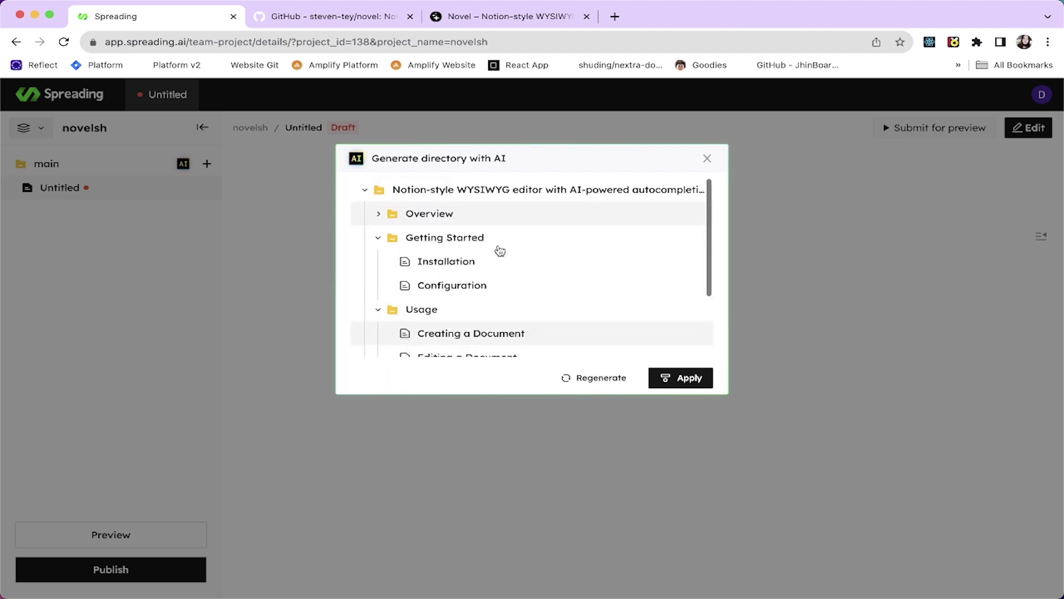
pyautogui.scroll(-2, 500, 251)
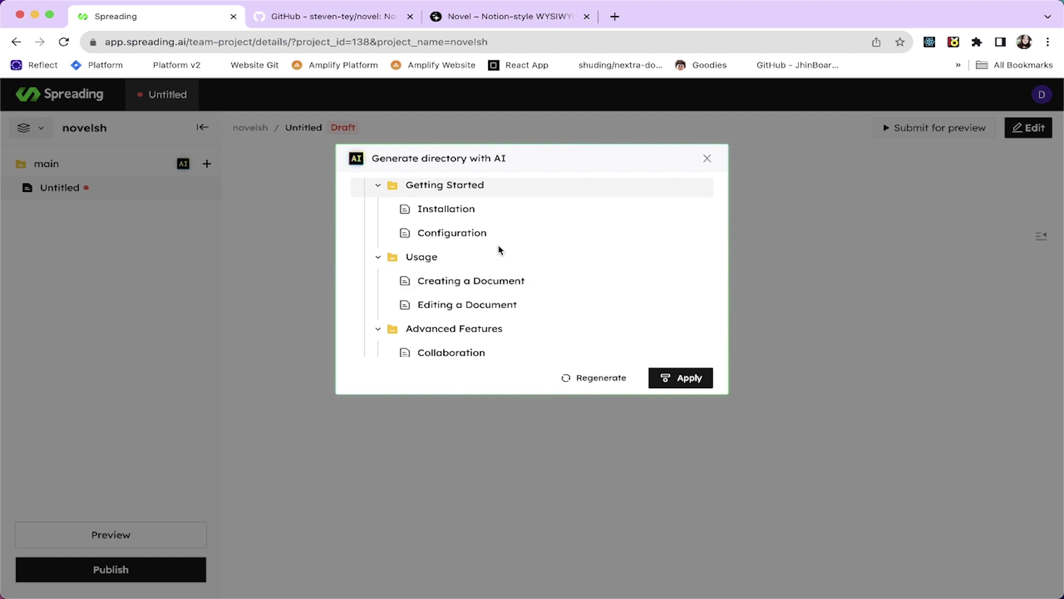
pyautogui.scroll(-1, 498, 246)
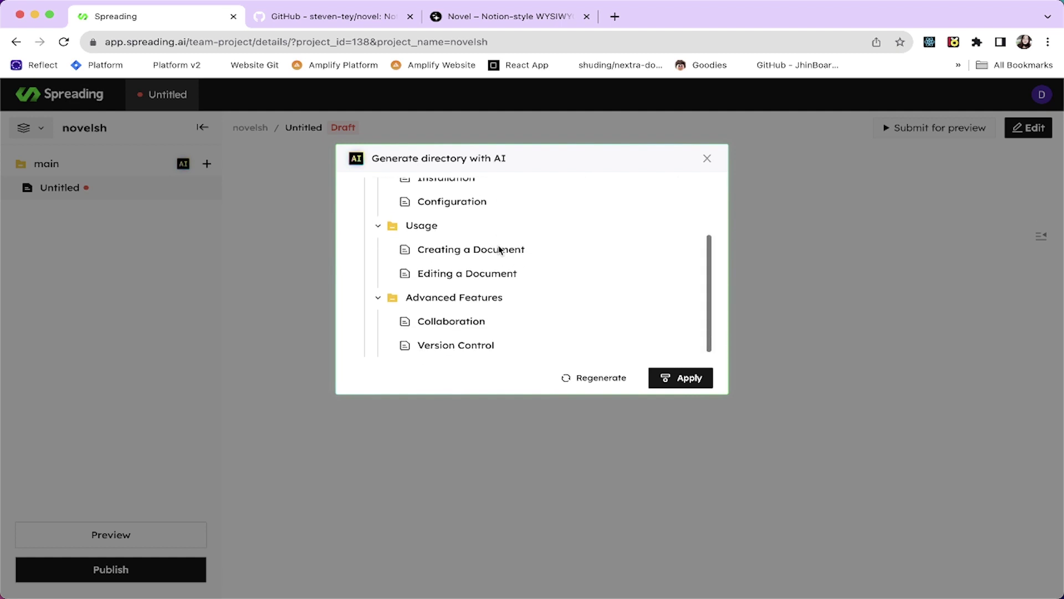
# - Append "Its an npm package" to the product description and generate the directory again
pyautogui.click(586, 382)
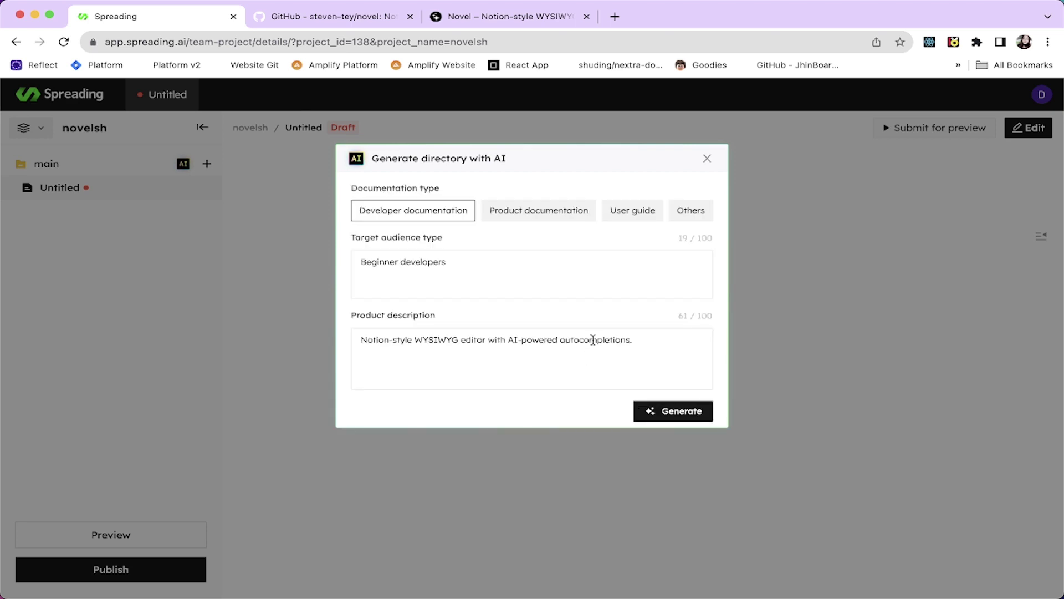
pyautogui.click(667, 345)
pyautogui.write('Its an npm package')
pyautogui.click(680, 416)
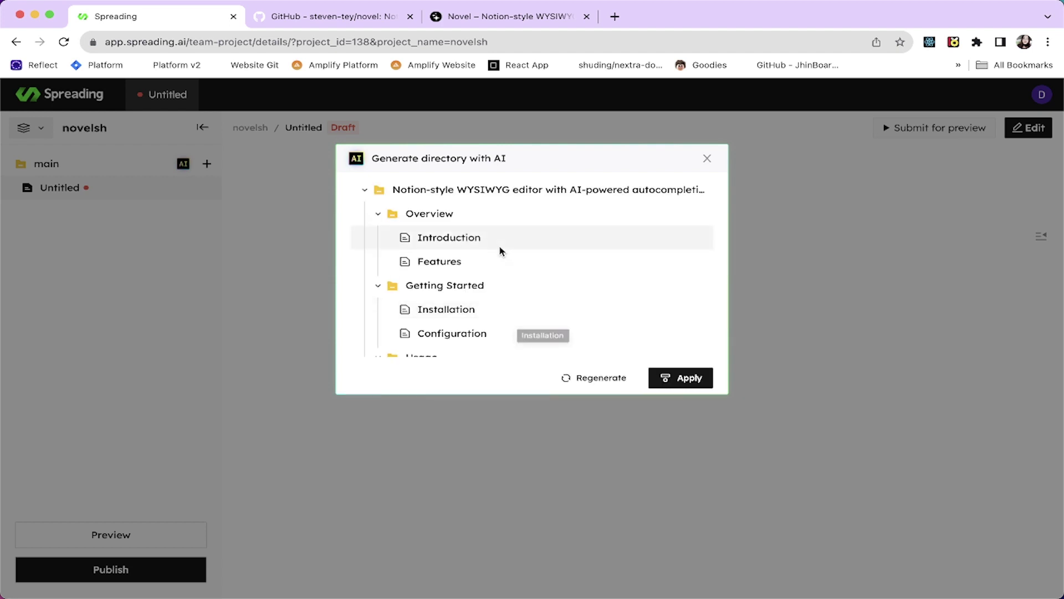
# - Apply the regenerated directory to the project and expand its top-level folder
pyautogui.scroll(-1, 507, 314)
pyautogui.scroll(-1, 507, 313)
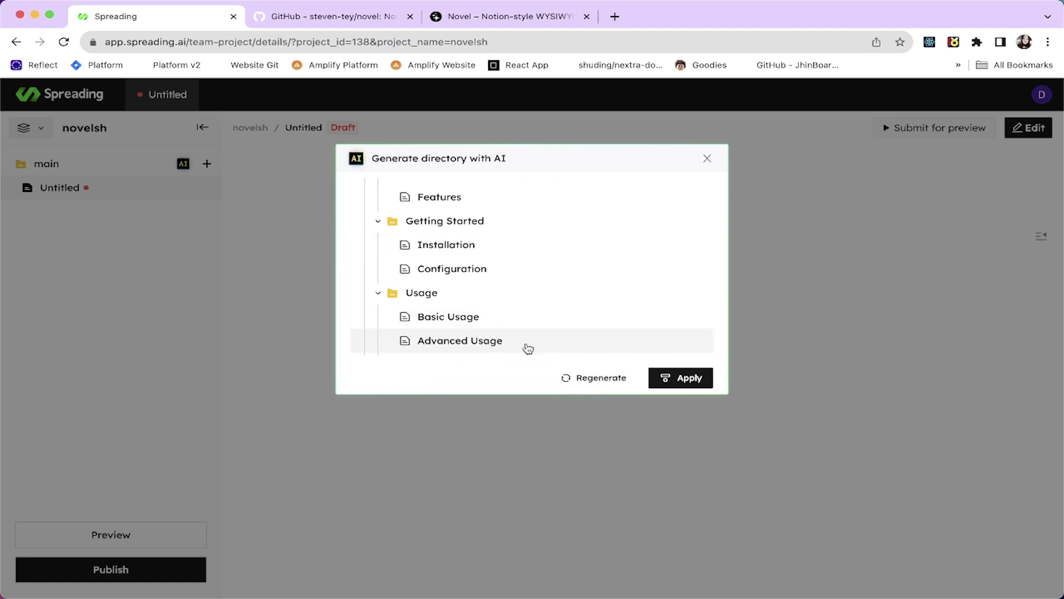
pyautogui.click(687, 381)
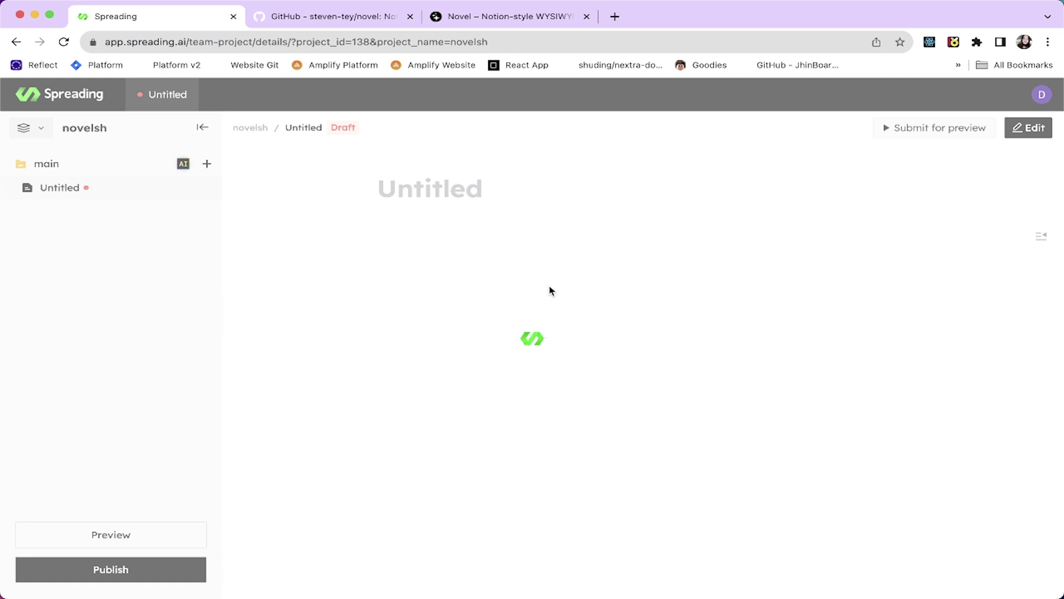
pyautogui.click(14, 213)
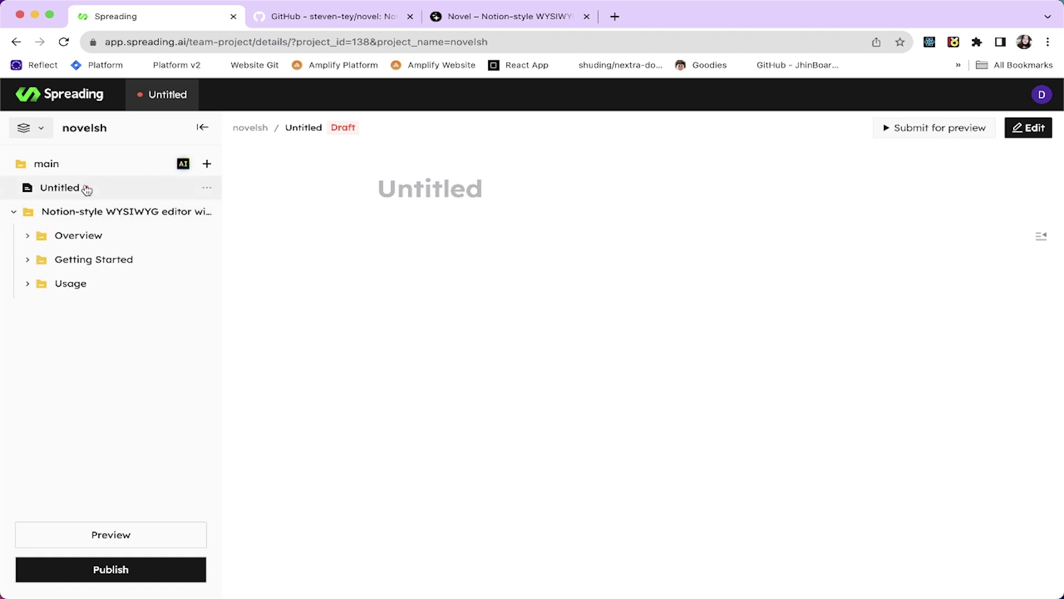
# - Delete the Untitled page from the project and reopen the novelsh project
pyautogui.click(205, 189)
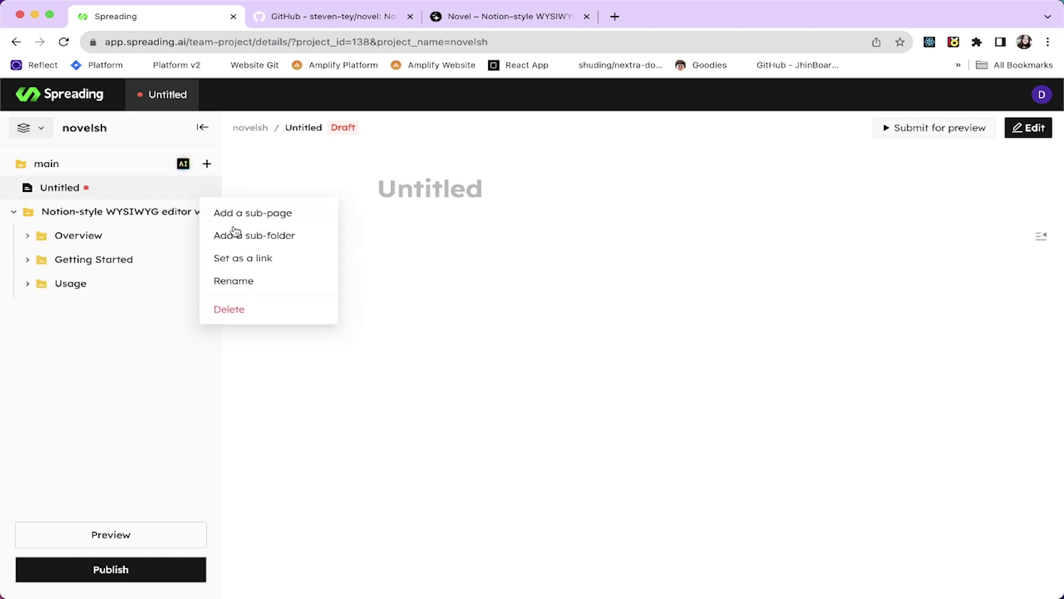
pyautogui.click(230, 309)
pyautogui.click(619, 321)
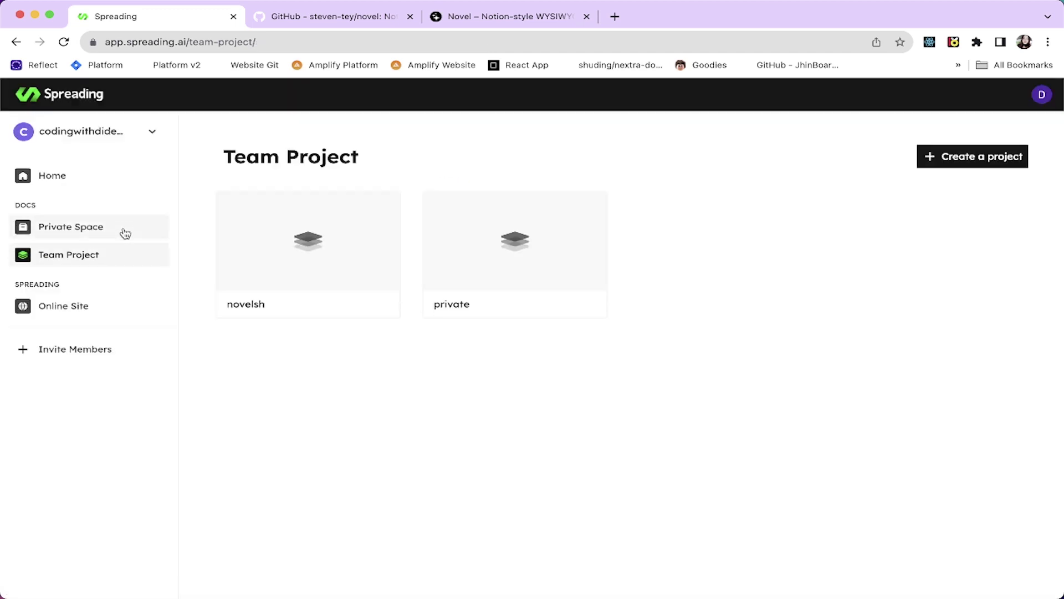
pyautogui.click(290, 242)
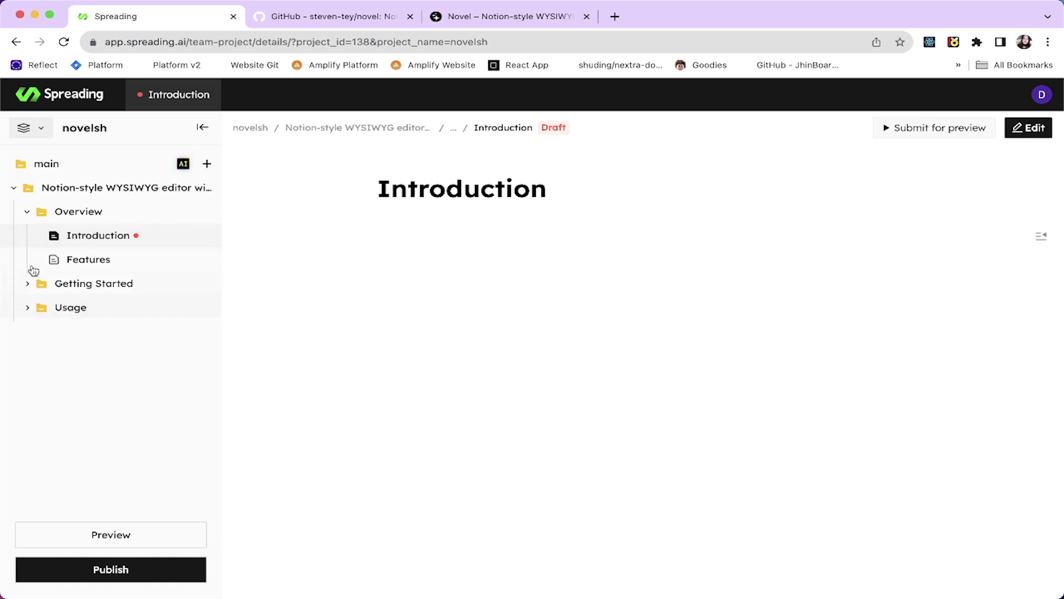
# - Open the Features, Installation and Configuration pages and expand the Getting Started and Usage folders
pyautogui.click(69, 260)
pyautogui.click(158, 288)
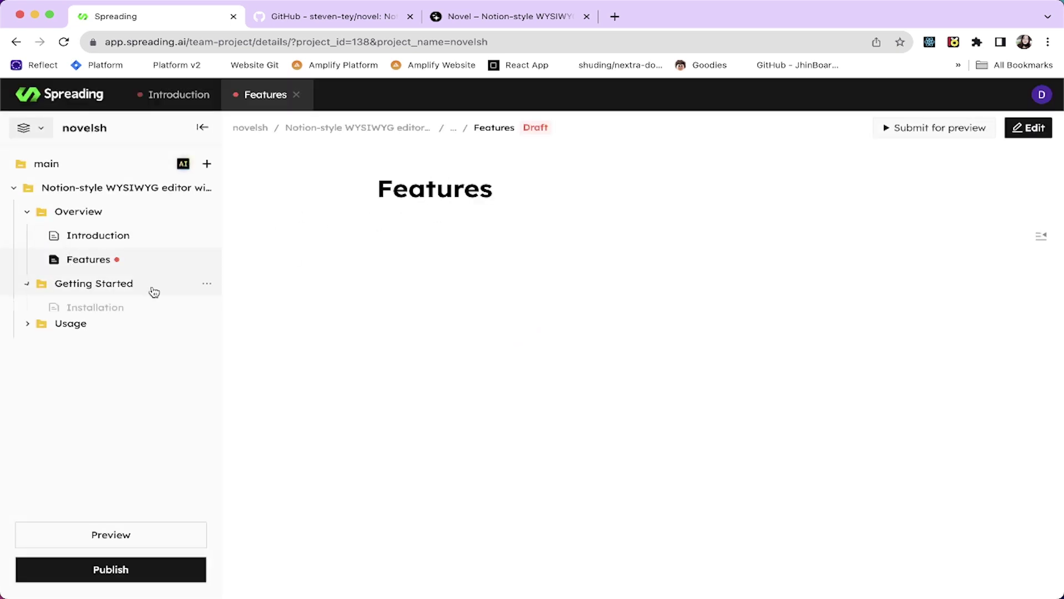
pyautogui.click(117, 315)
pyautogui.click(114, 331)
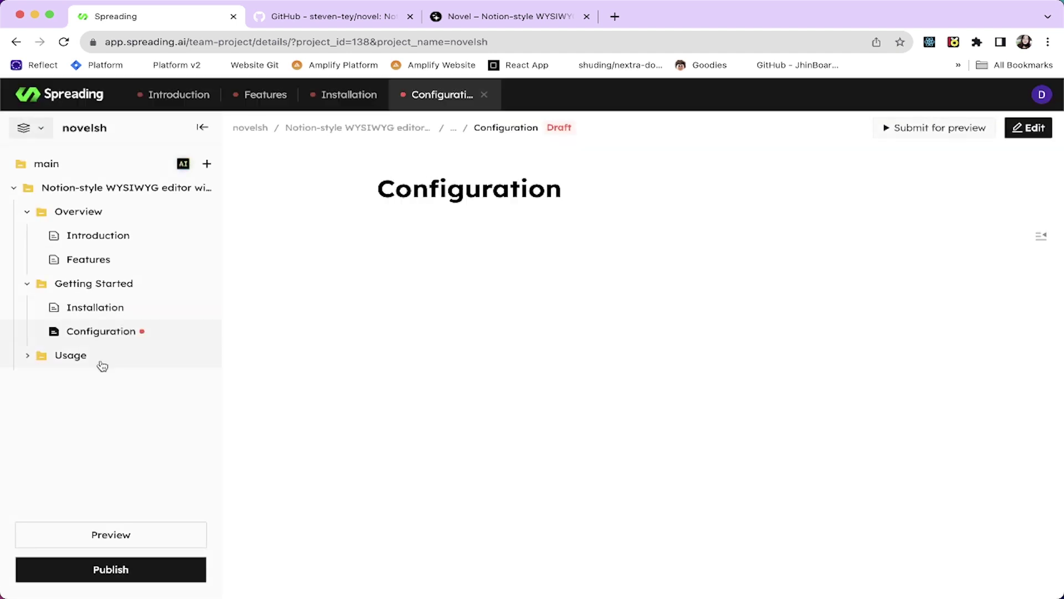
pyautogui.click(101, 359)
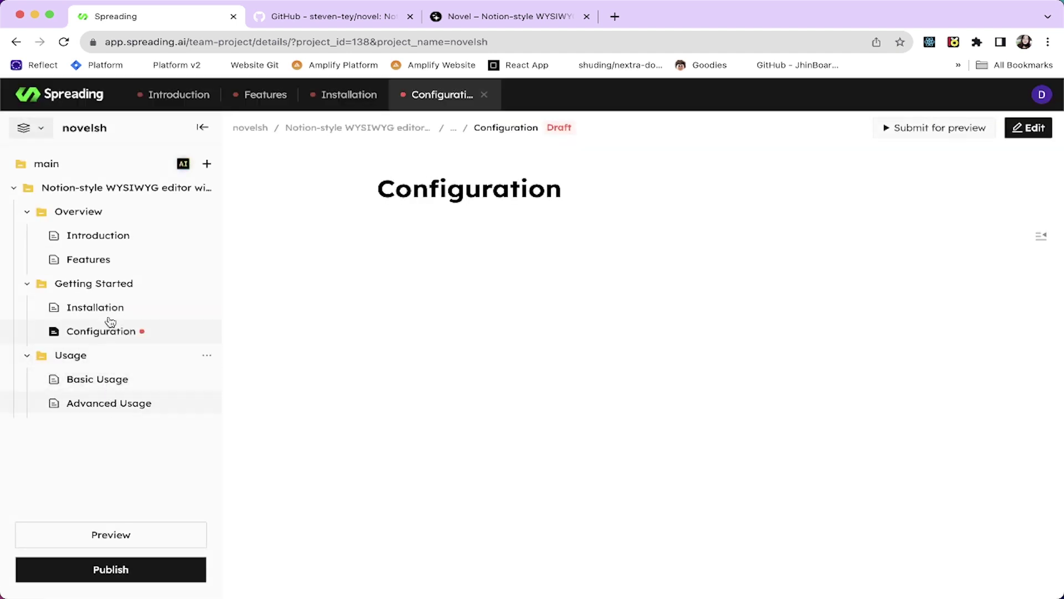
# - Open the Introduction page for editing and bring up the block commands to look through the available block types
pyautogui.click(113, 236)
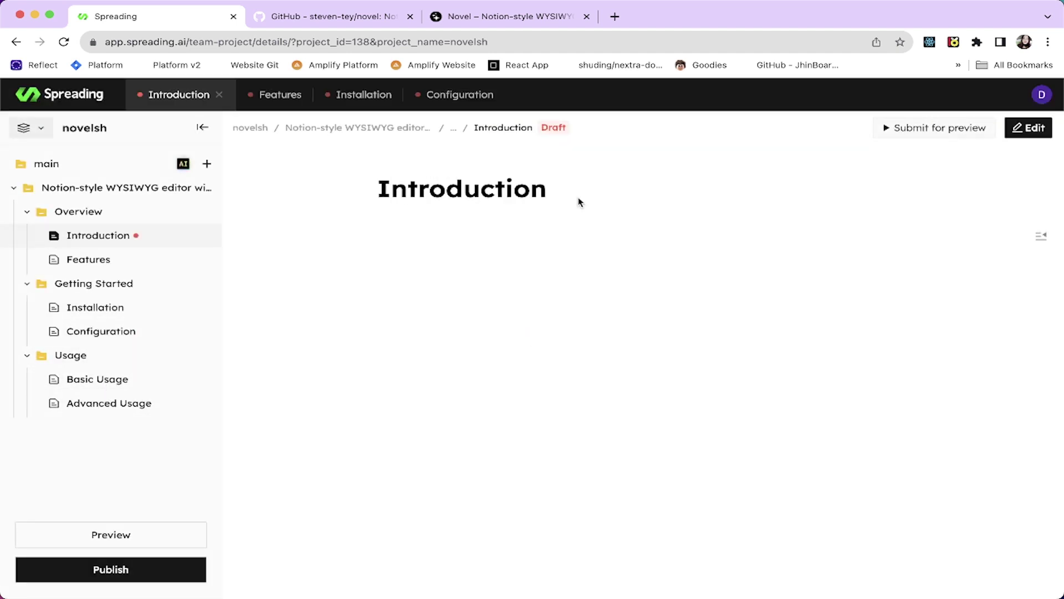
pyautogui.click(1019, 130)
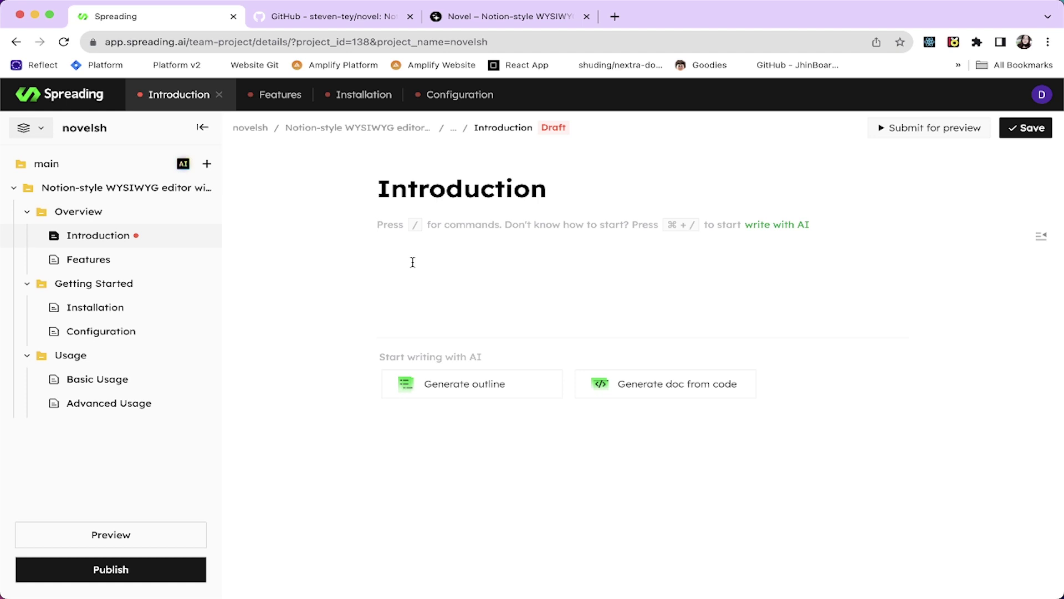
pyautogui.write('/')
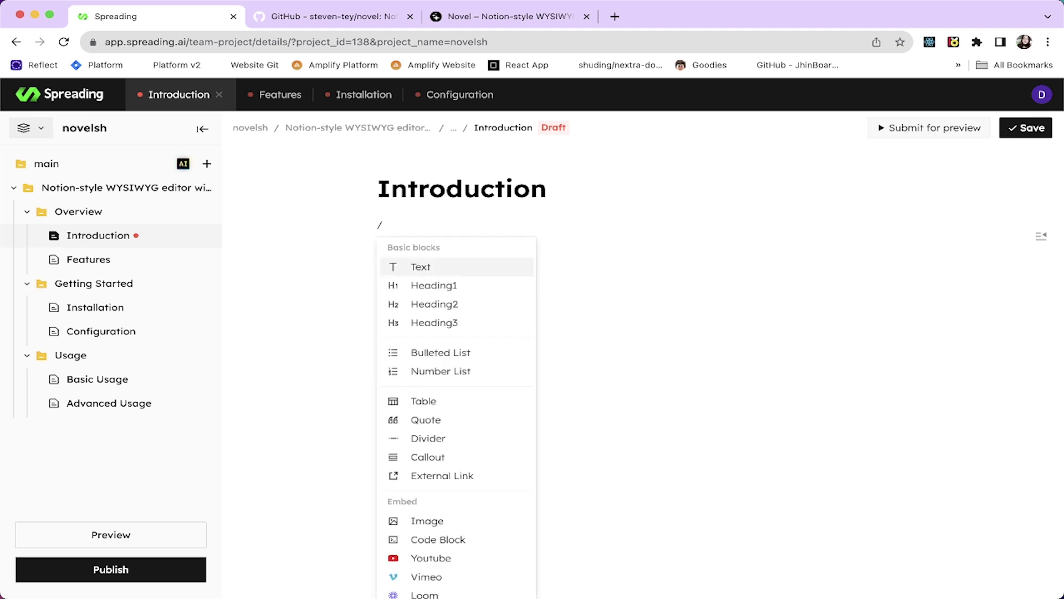
pyautogui.scroll(-1, 447, 412)
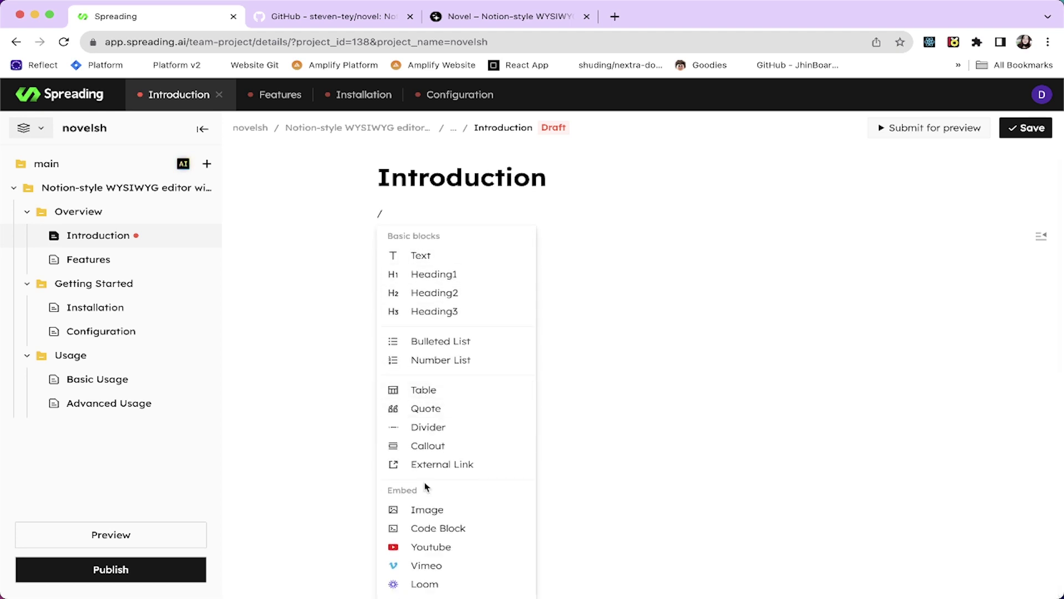
pyautogui.scroll(1, 424, 521)
pyautogui.scroll(1, 454, 290)
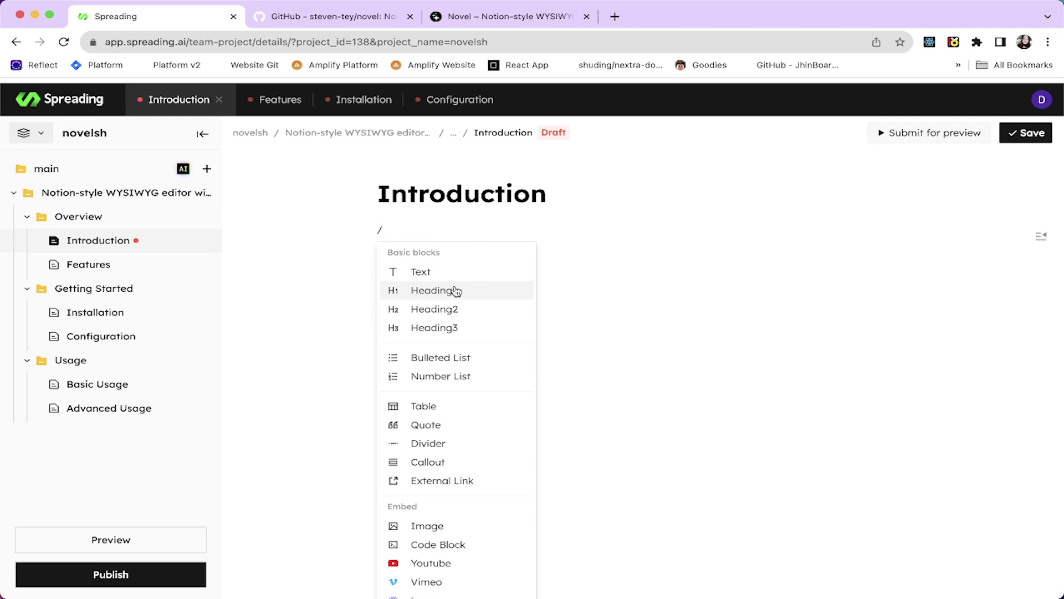
pyautogui.scroll(-1, 444, 289)
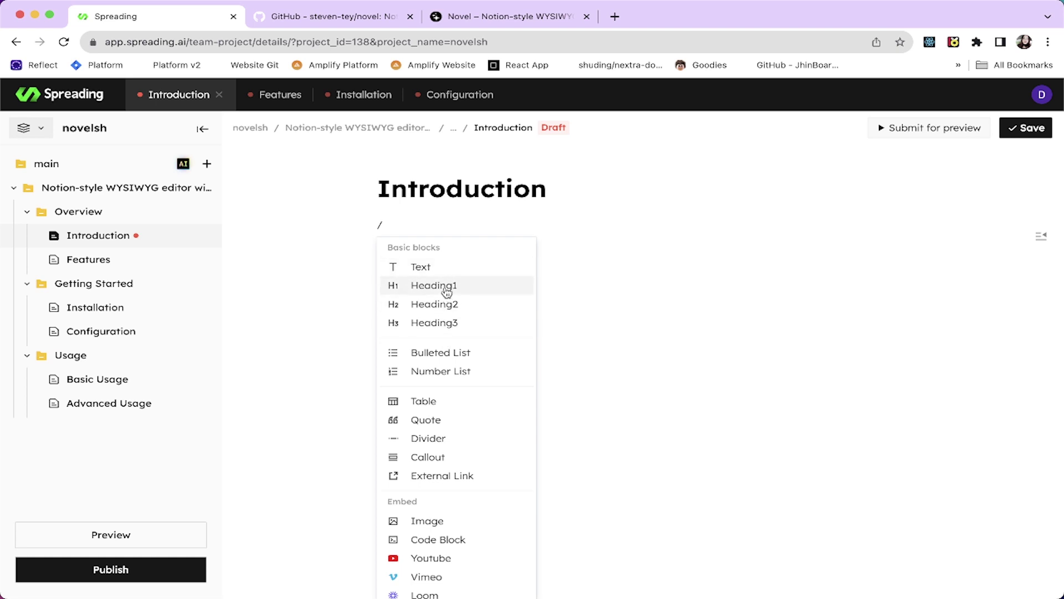
# - Insert a callout reading "Hey" below the Introduction title and switch it to the Success style
pyautogui.click(440, 460)
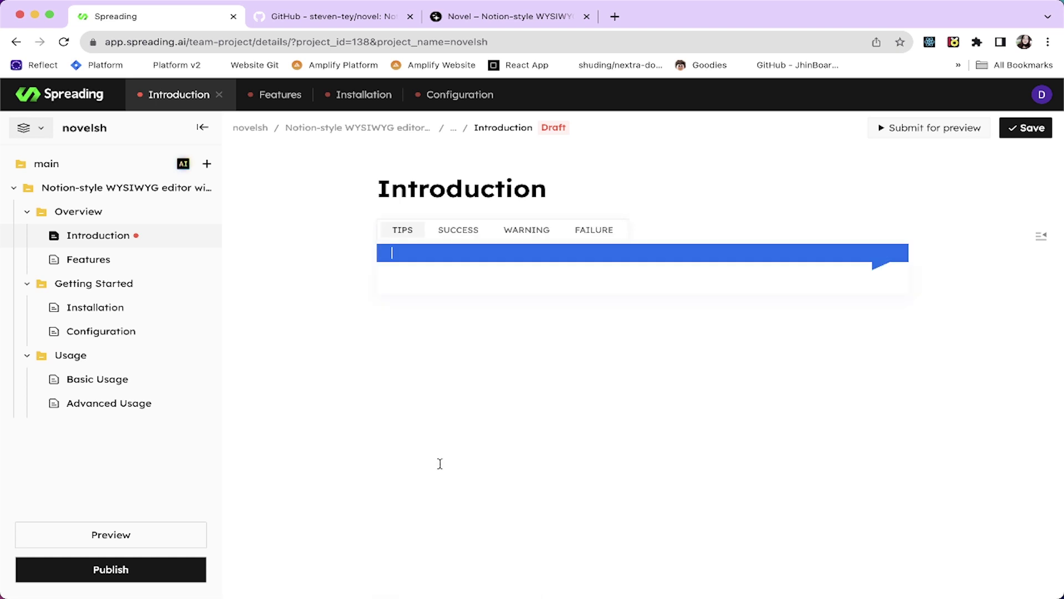
pyautogui.write('Hey')
pyautogui.click(515, 234)
pyautogui.click(468, 233)
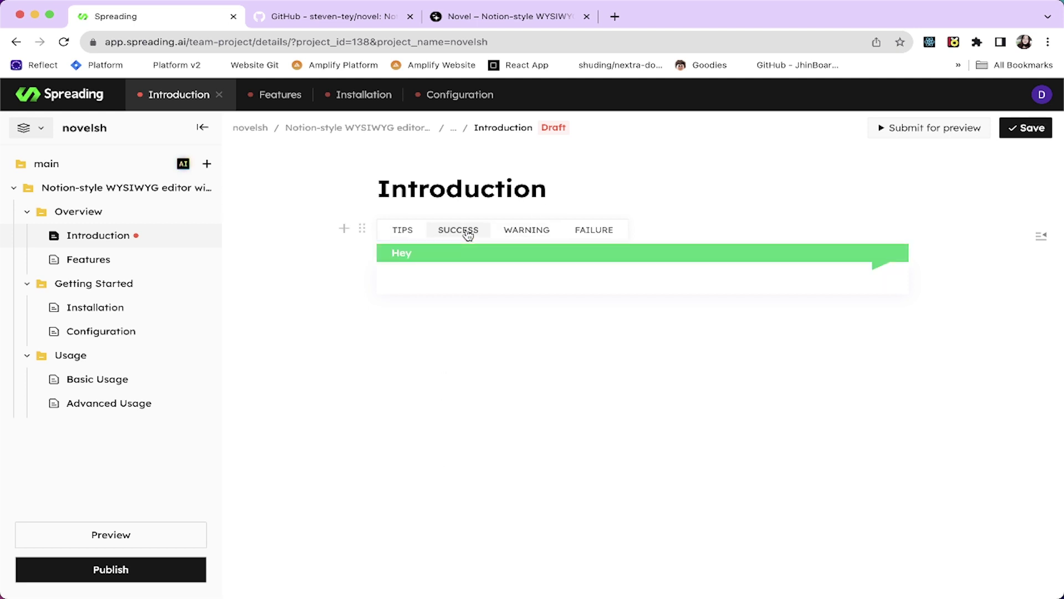
# - Remove the callout and its text, turning the line back into an empty text block
pyautogui.click(489, 340)
pyautogui.click(567, 265)
pyautogui.click(554, 251)
pyautogui.press('BackSpace')
pyautogui.press('BackSpace')
pyautogui.press('BackSpace')
pyautogui.click(554, 342)
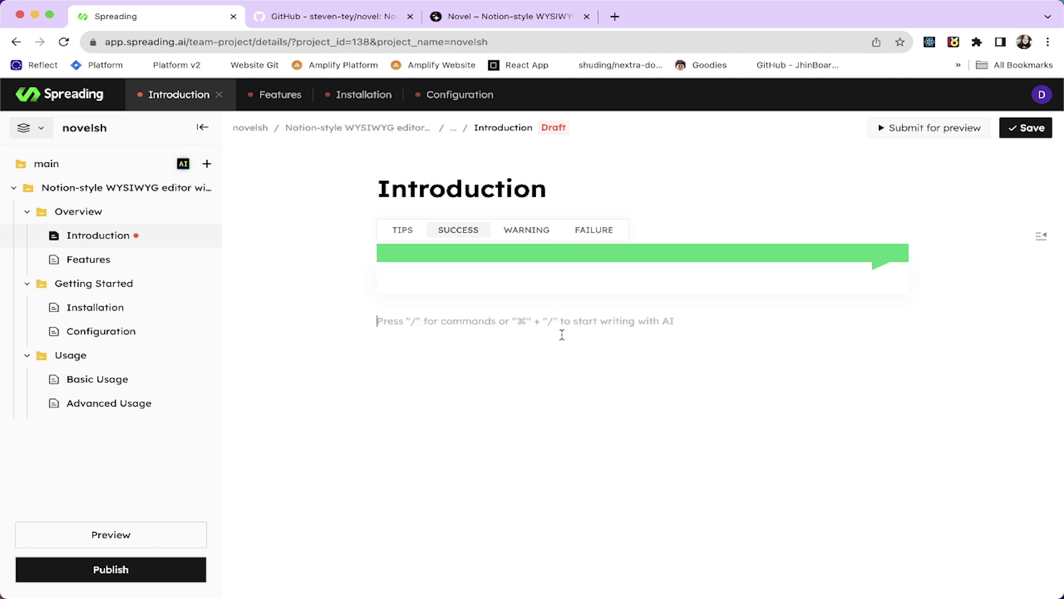
pyautogui.hotkey('ctrl', 'z')
pyautogui.hotkey('ctrl', 'a')
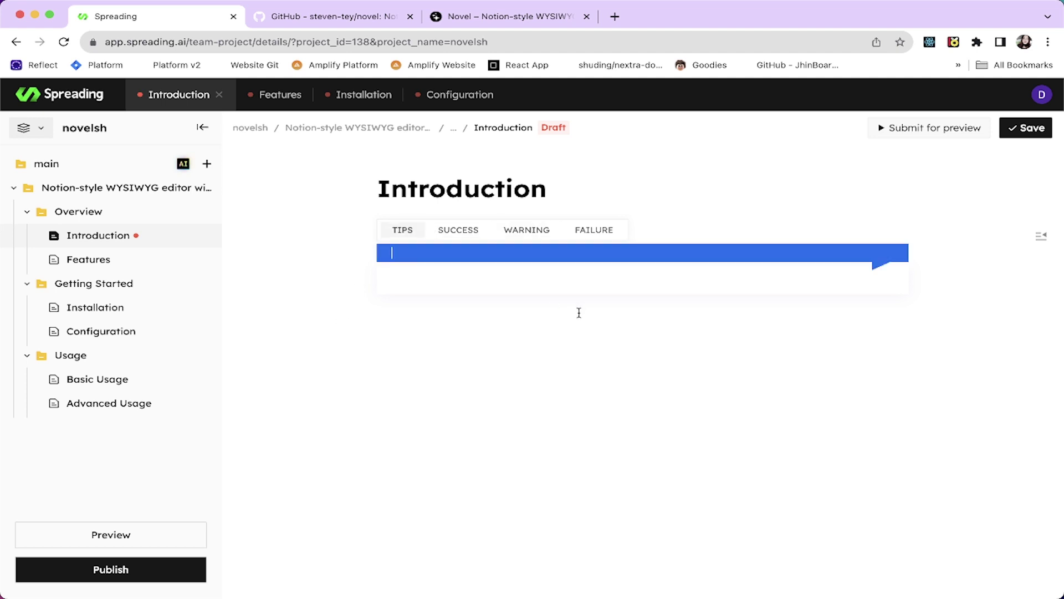
pyautogui.write('/')
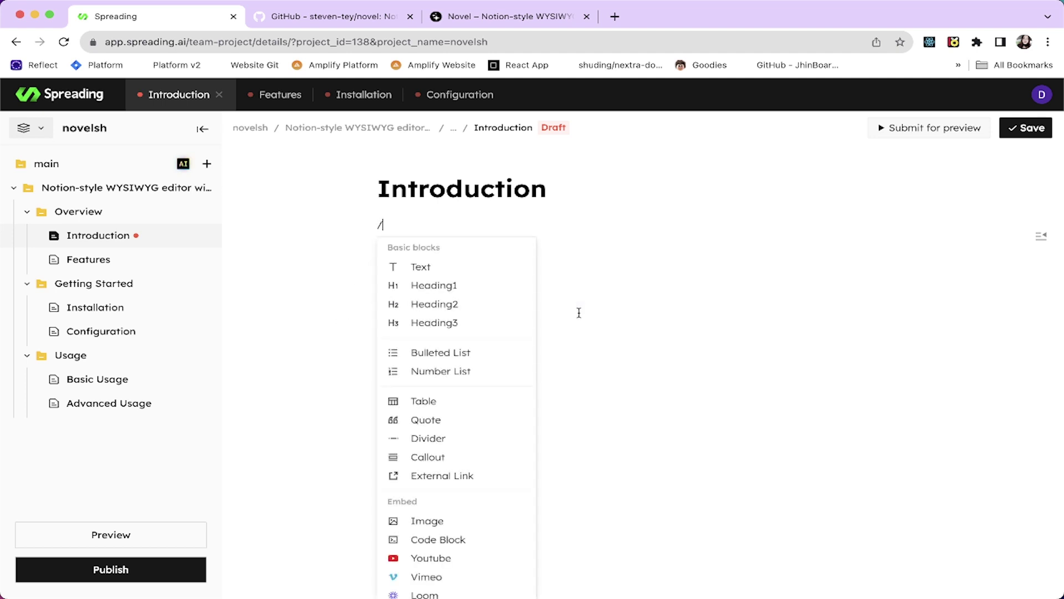
pyautogui.click(442, 268)
pyautogui.scroll(-1, 724, 279)
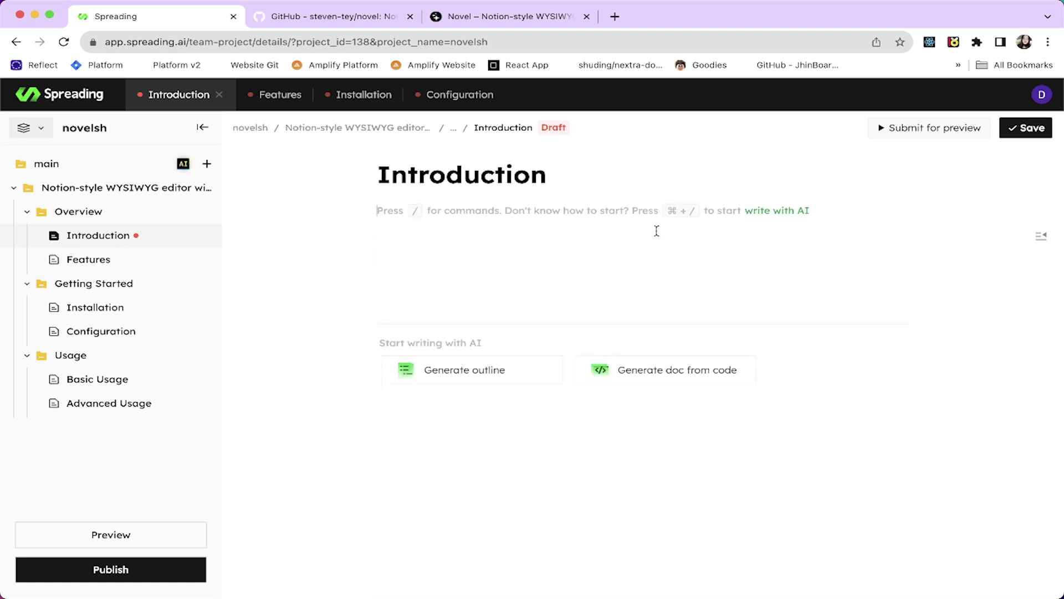
# - Copy the introduction sentence from the Novel README on GitHub and paste it into the Introduction page in Spreading
pyautogui.click(476, 19)
pyautogui.hotkey('ctrl', 'shift', 'Tab')
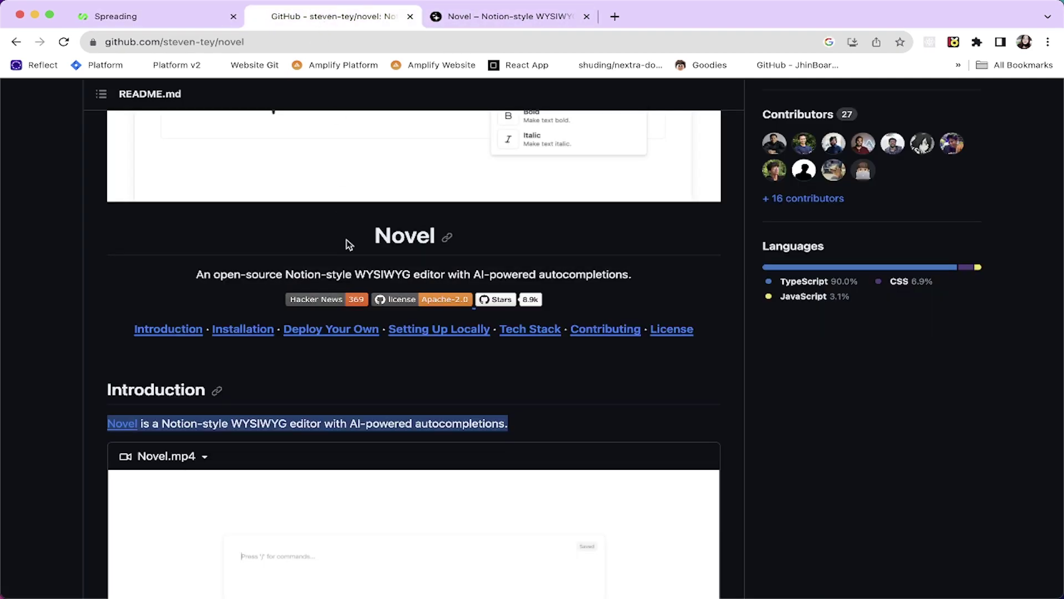
pyautogui.click(255, 391)
pyautogui.tripleClick(299, 425)
pyautogui.rightClick(297, 424)
pyautogui.click(320, 455)
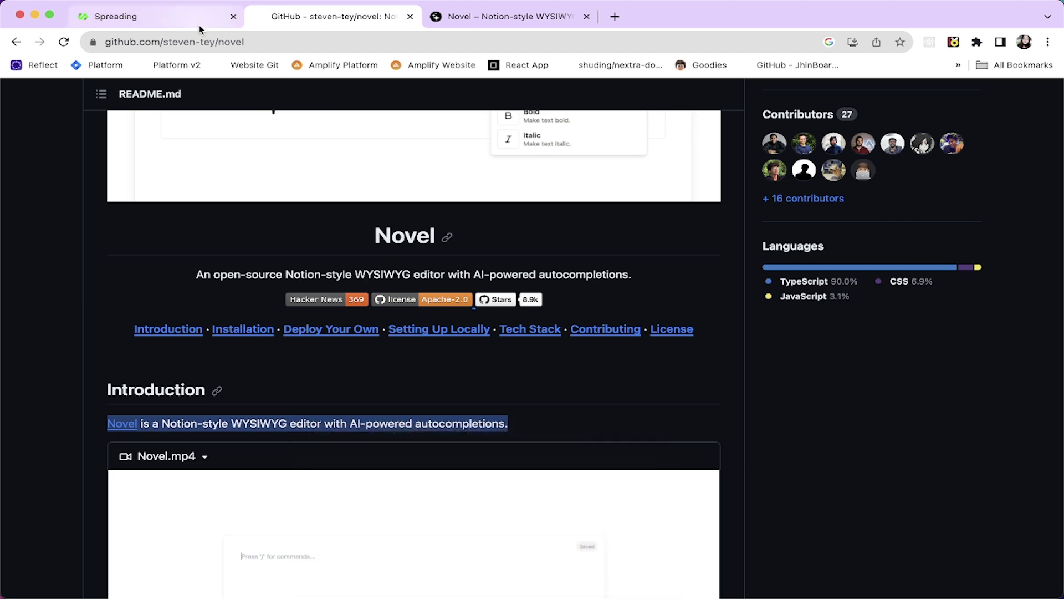
pyautogui.click(156, 16)
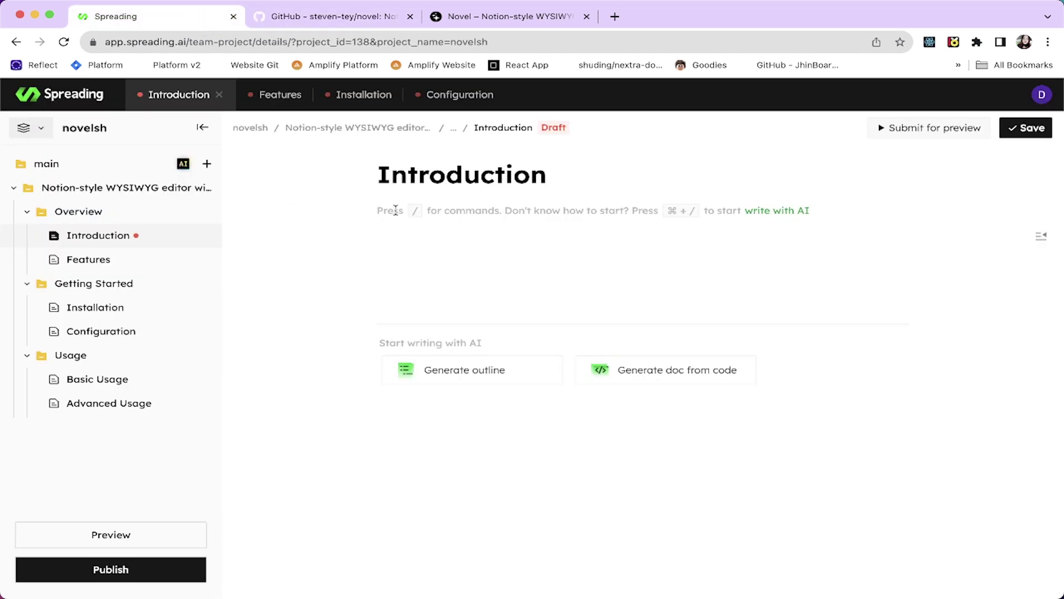
pyautogui.press('super+v')
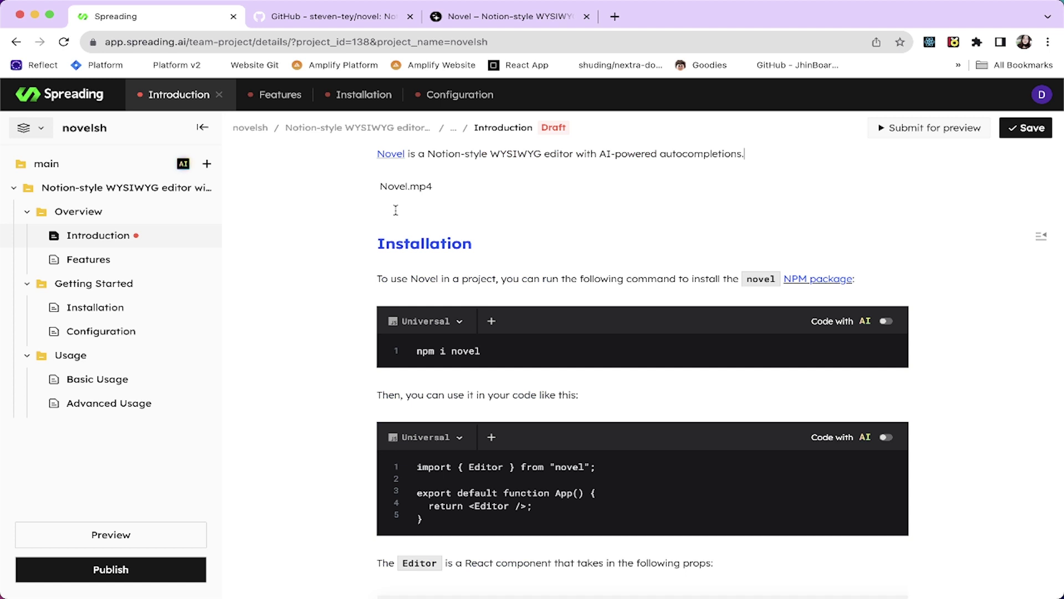
# - Delete all the pasted README content below the Introduction title, leaving the page body empty
pyautogui.scroll(2, 396, 211)
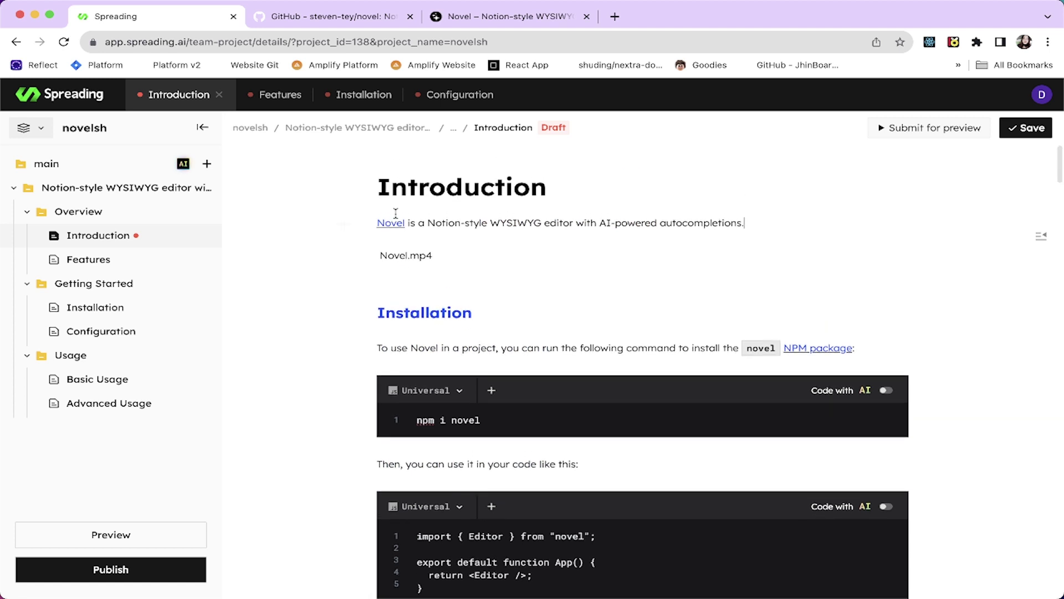
pyautogui.tripleClick(565, 222)
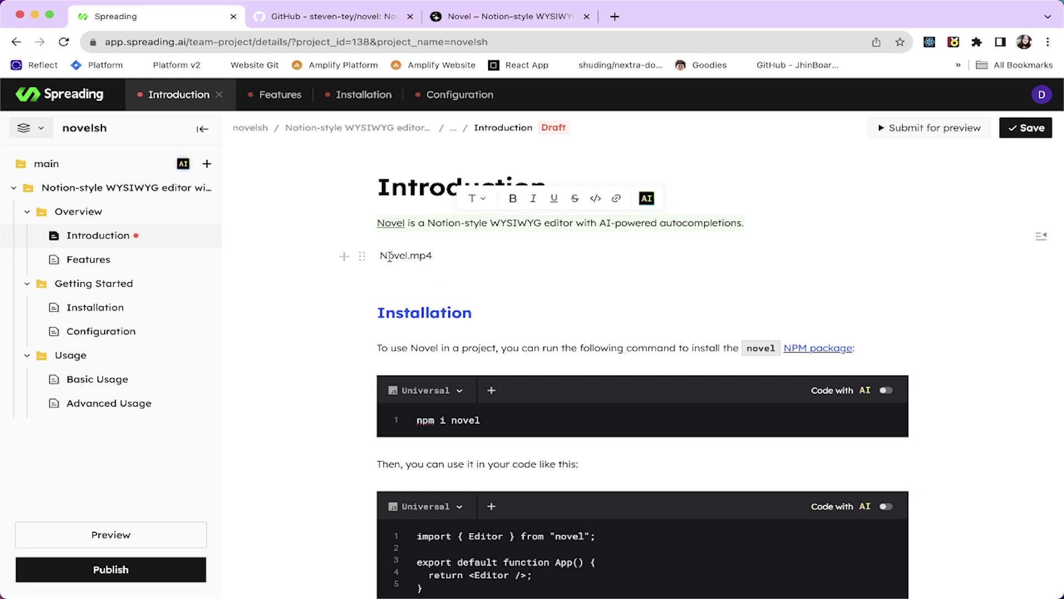
pyautogui.moveTo(390, 256); pyautogui.dragTo(616, 552)
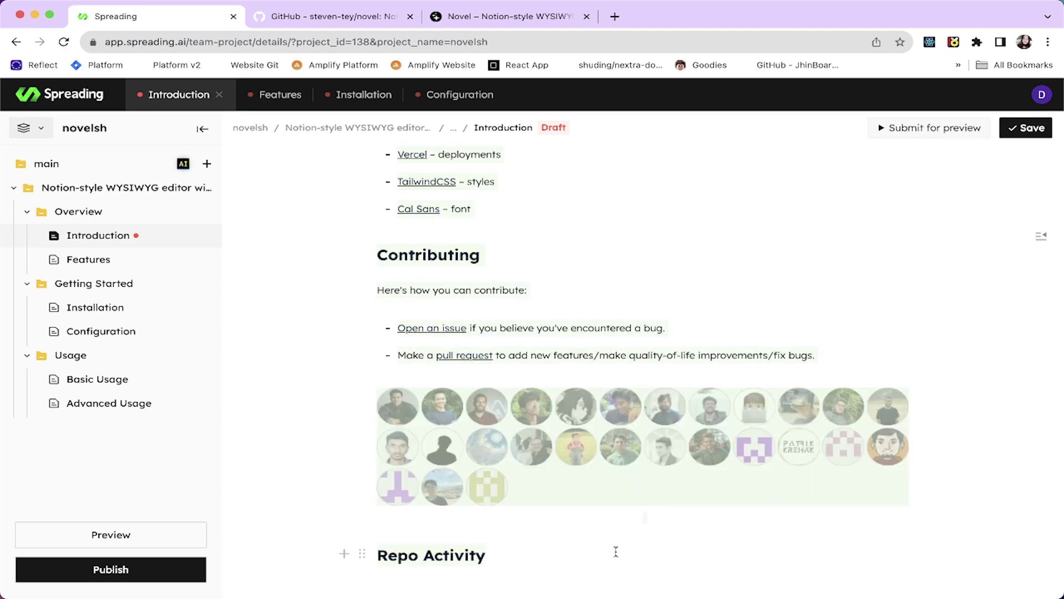
pyautogui.press('BackSpace')
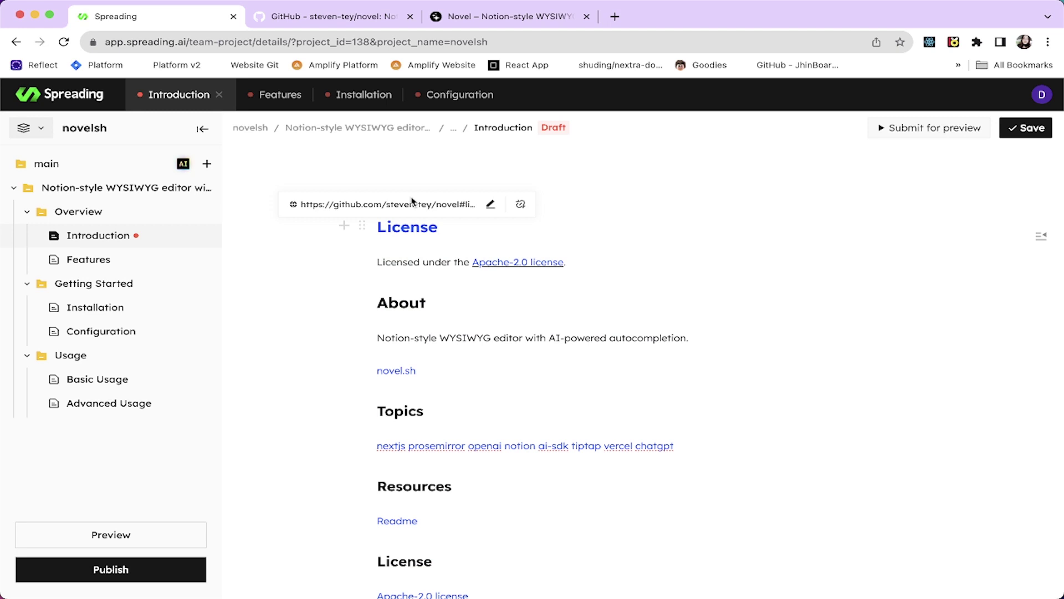
pyautogui.click(413, 187)
pyautogui.moveTo(413, 189); pyautogui.dragTo(567, 534)
pyautogui.press('BackSpace')
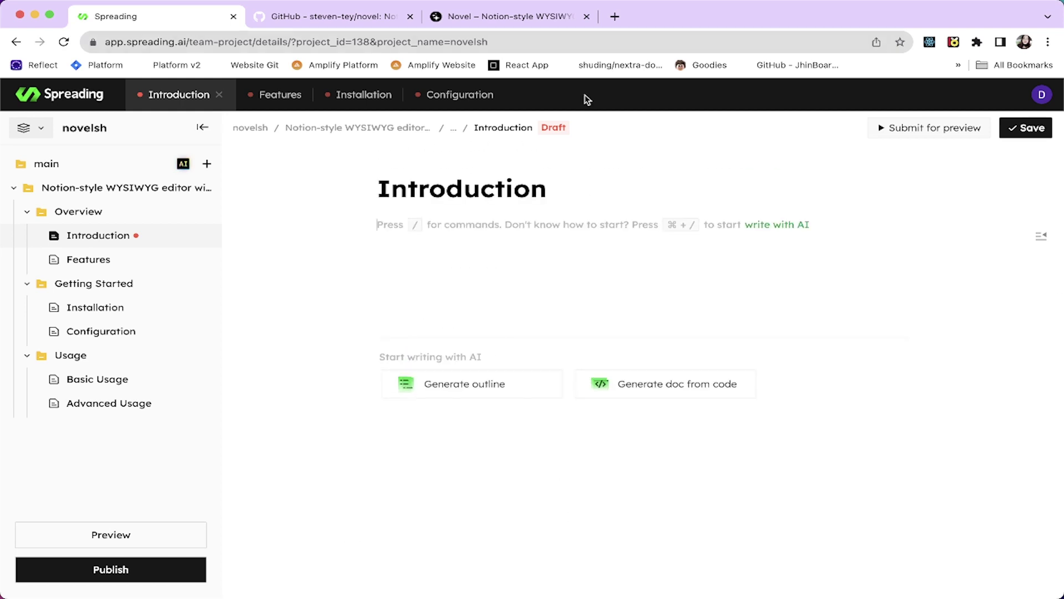
# - Paste only the sentence "Novel is a Notion-style WYSIWYG editor with AI-powered autocompletions." into the empty Introduction page
pyautogui.press('super+v')
pyautogui.press('super+z')
pyautogui.press('super+v')
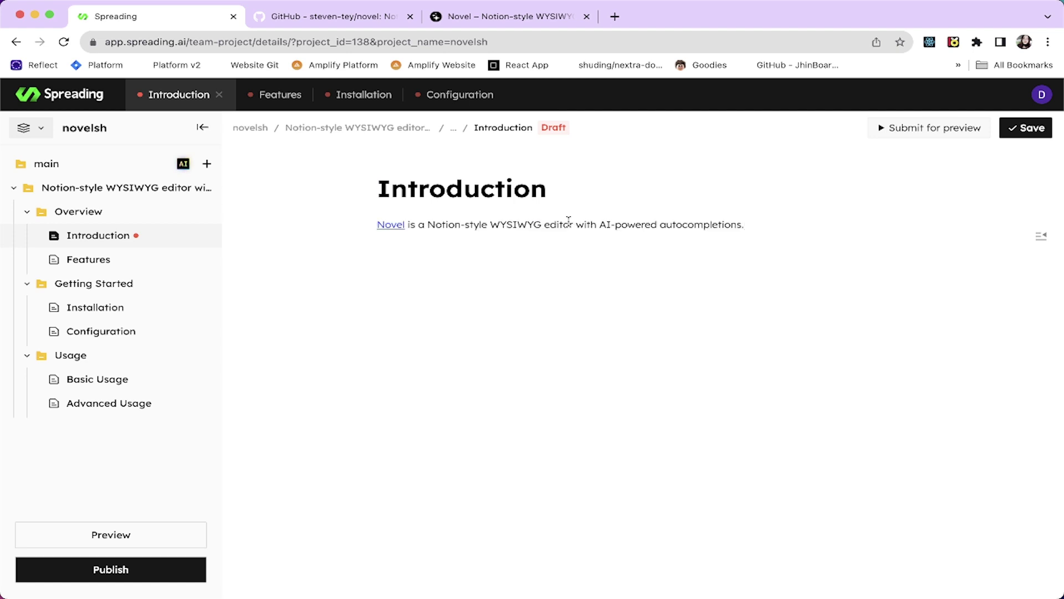
# - Expand the introduction sentence with the AI "Make longer" option and replace the original text with the generated paragraph
pyautogui.doubleClick(516, 225)
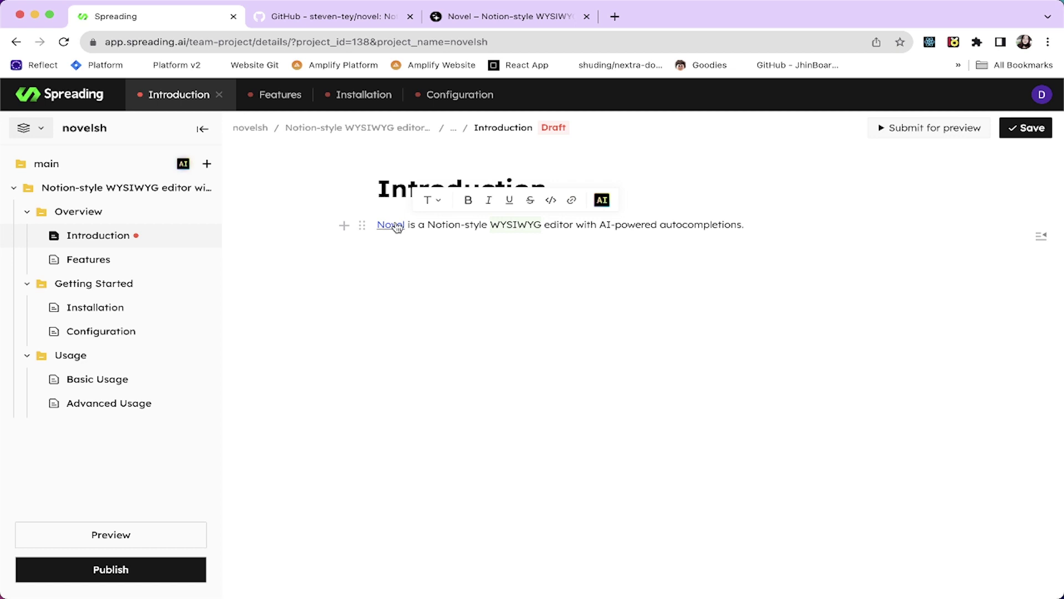
pyautogui.click(419, 225)
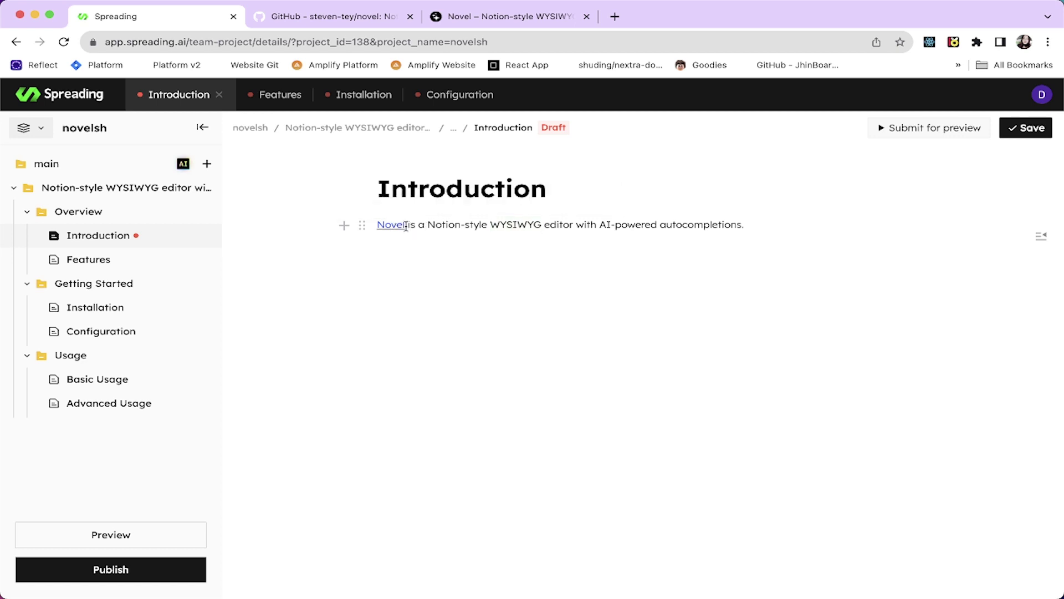
pyautogui.click(398, 225)
pyautogui.doubleClick(399, 224)
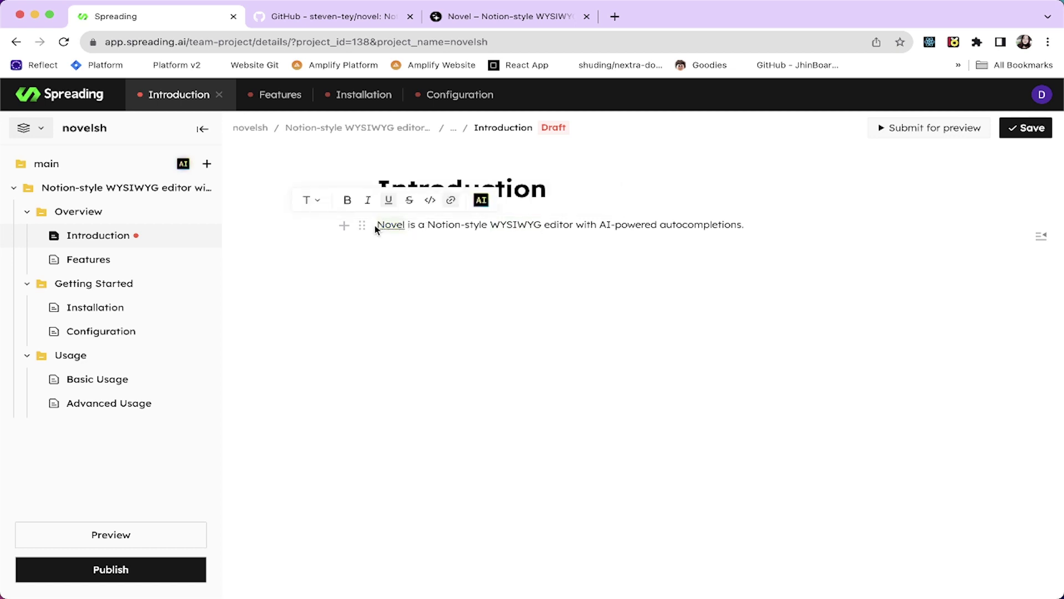
pyautogui.click(440, 225)
pyautogui.tripleClick(440, 226)
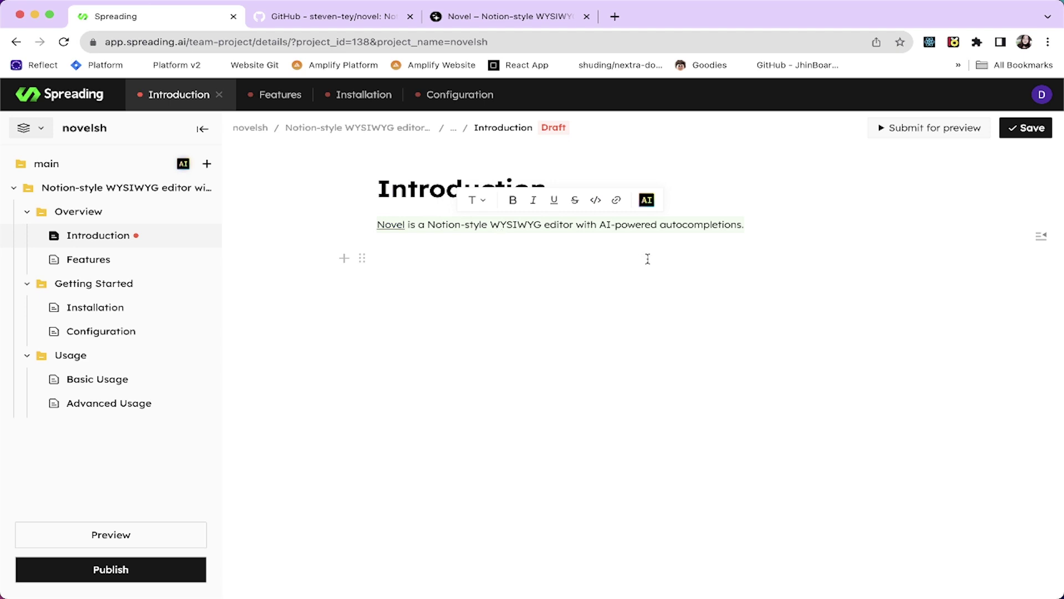
pyautogui.click(646, 202)
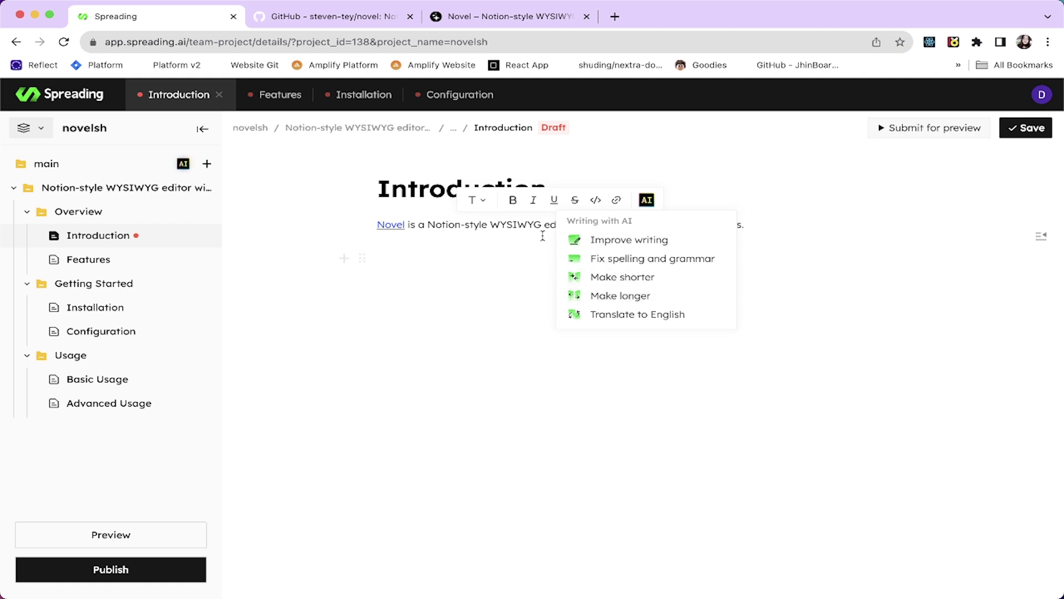
pyautogui.click(601, 298)
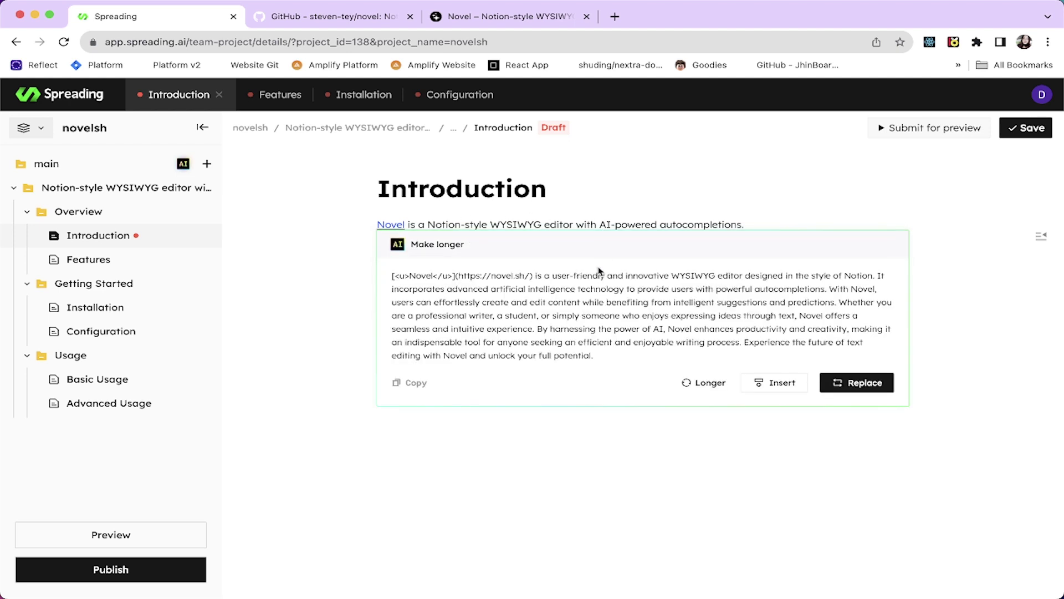
pyautogui.click(840, 381)
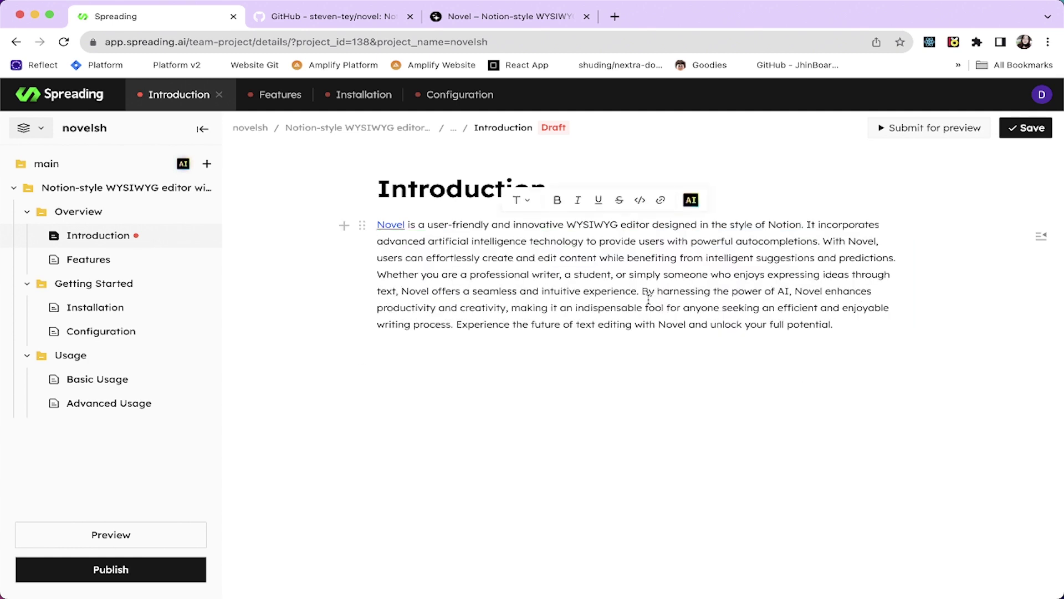
# - Make the word "WYSIWYG" bold in the Introduction paragraph
pyautogui.click(415, 225)
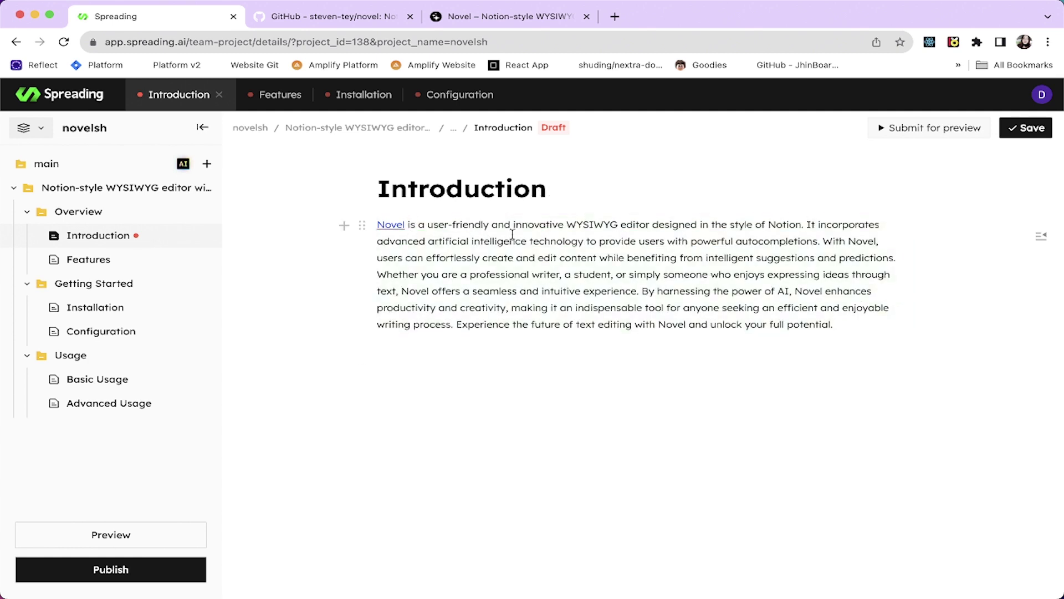
pyautogui.doubleClick(590, 226)
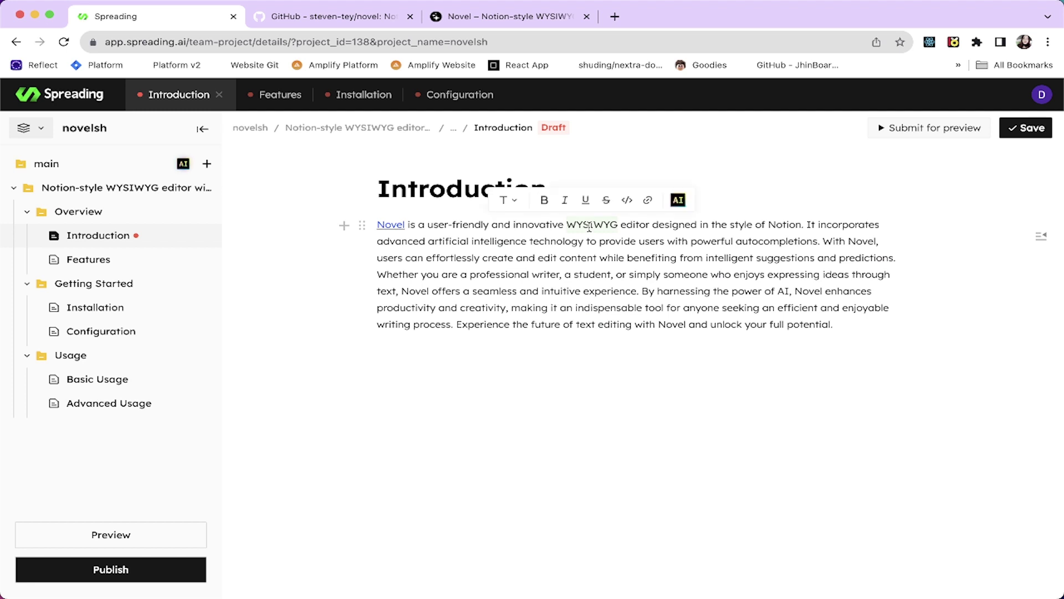
pyautogui.click(545, 200)
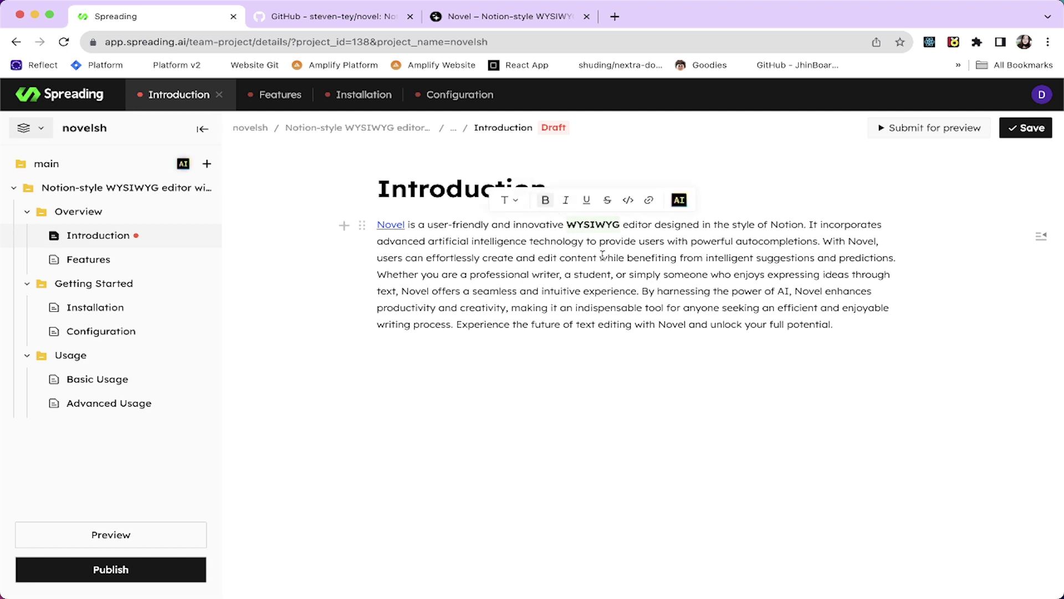
pyautogui.click(602, 254)
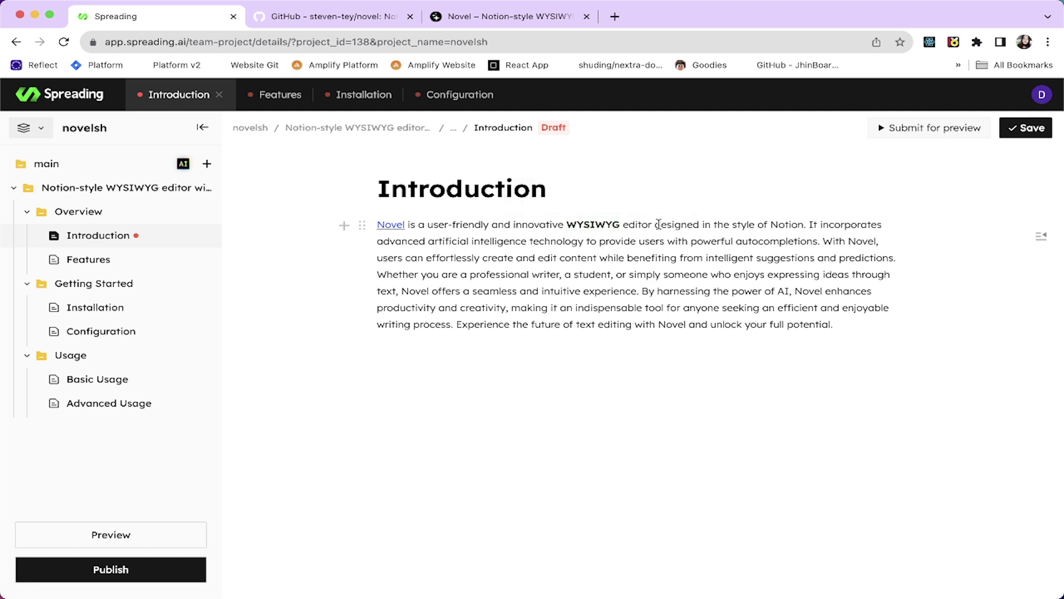
# - Read through the opening sentences of the expanded Introduction paragraph for phrases worth emphasizing
pyautogui.moveTo(658, 224); pyautogui.dragTo(798, 225)
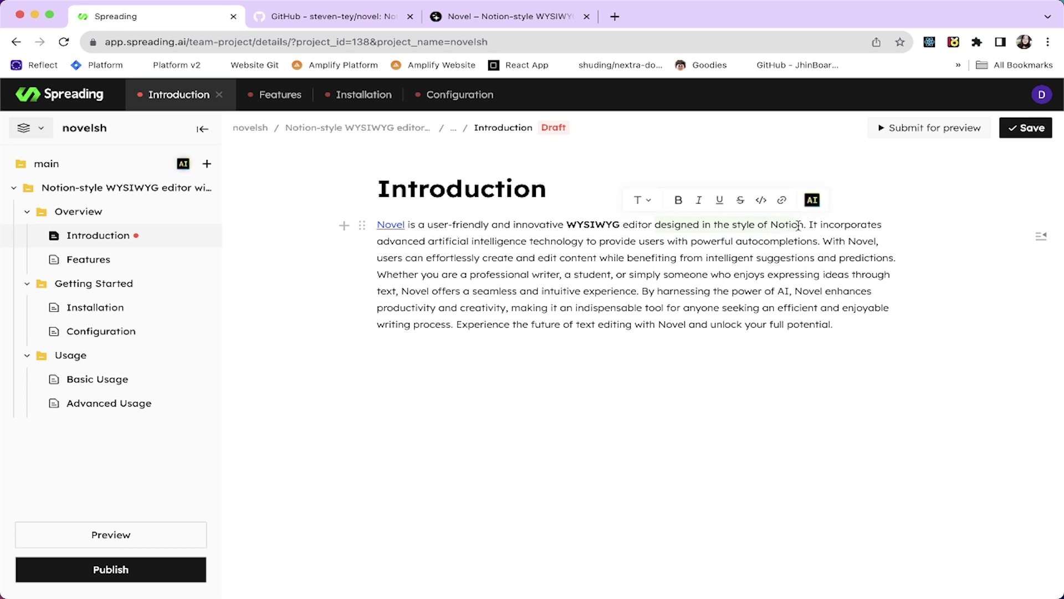
pyautogui.click(814, 258)
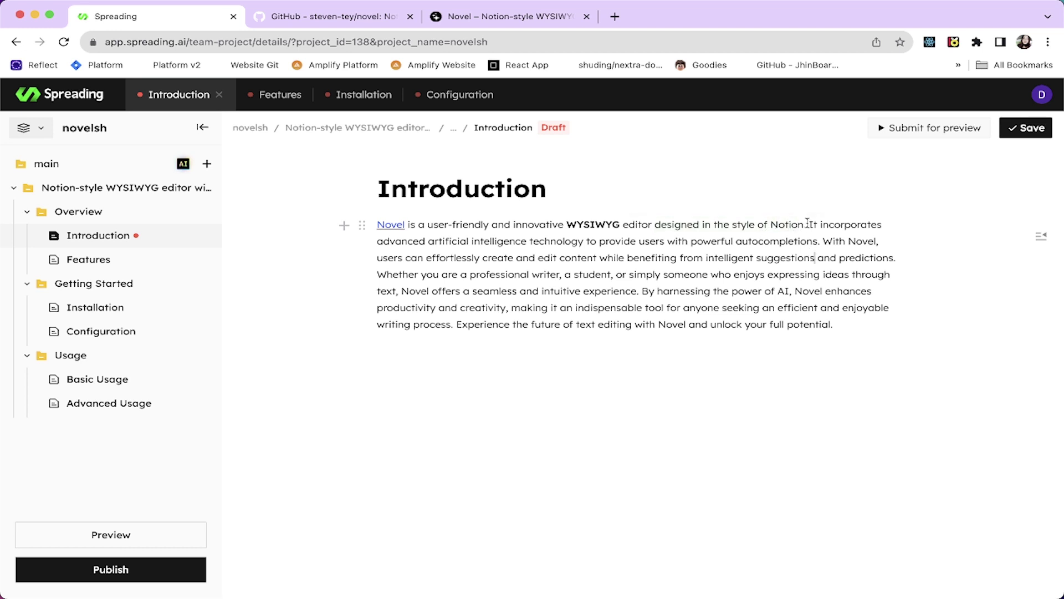
pyautogui.moveTo(805, 224); pyautogui.dragTo(582, 226)
pyautogui.click(861, 305)
pyautogui.doubleClick(794, 240)
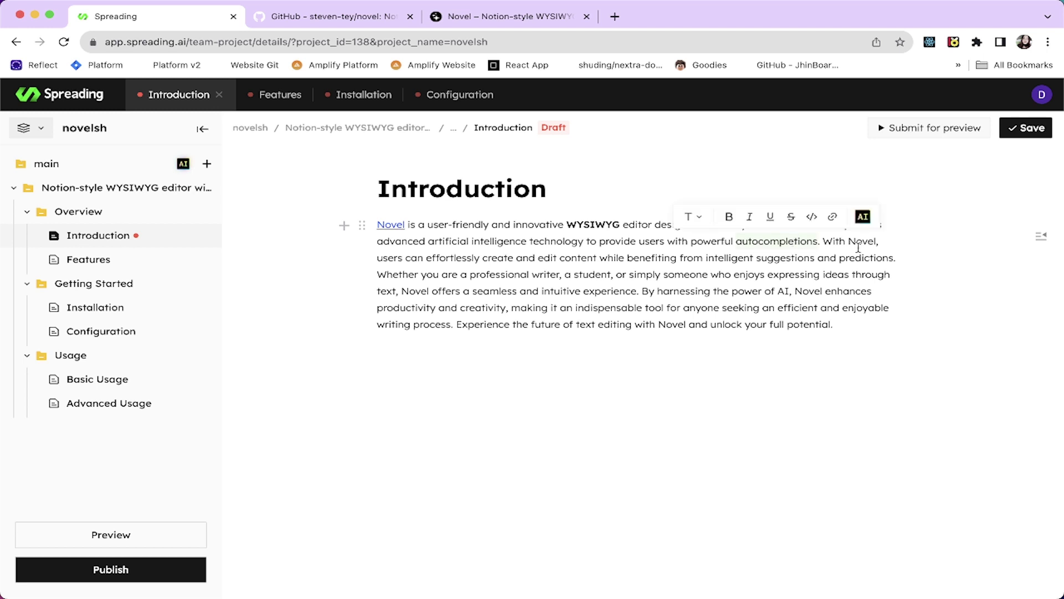
pyautogui.click(826, 244)
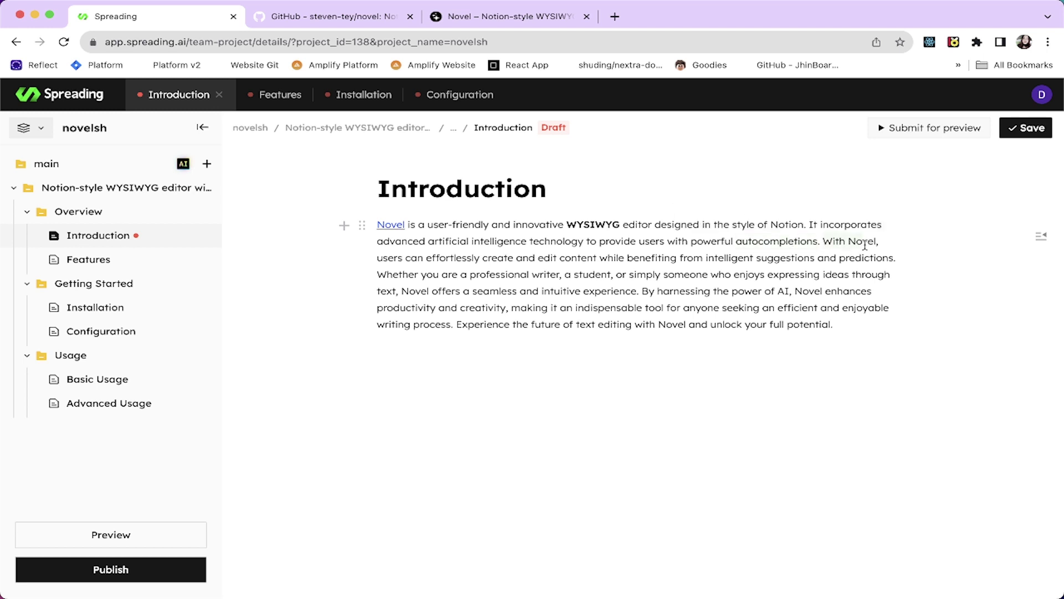
pyautogui.keyDown('shift'); pyautogui.click(431, 269); pyautogui.keyUp('shift')
pyautogui.click(470, 295)
# - Bold the phrase "effortlessly create and edit content while benefiting from intelligent suggestions and predictions." in the Introduction paragraph
pyautogui.doubleClick(420, 258)
pyautogui.click(406, 258)
pyautogui.moveTo(430, 260); pyautogui.dragTo(596, 257)
pyautogui.moveTo(719, 252); pyautogui.dragTo(896, 257)
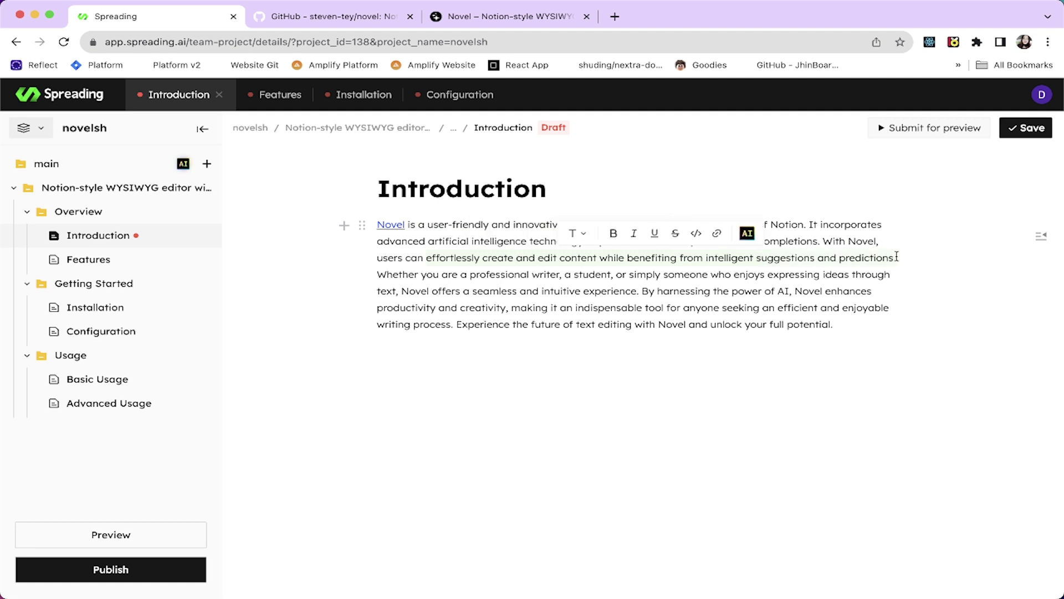
pyautogui.click(613, 234)
pyautogui.click(641, 295)
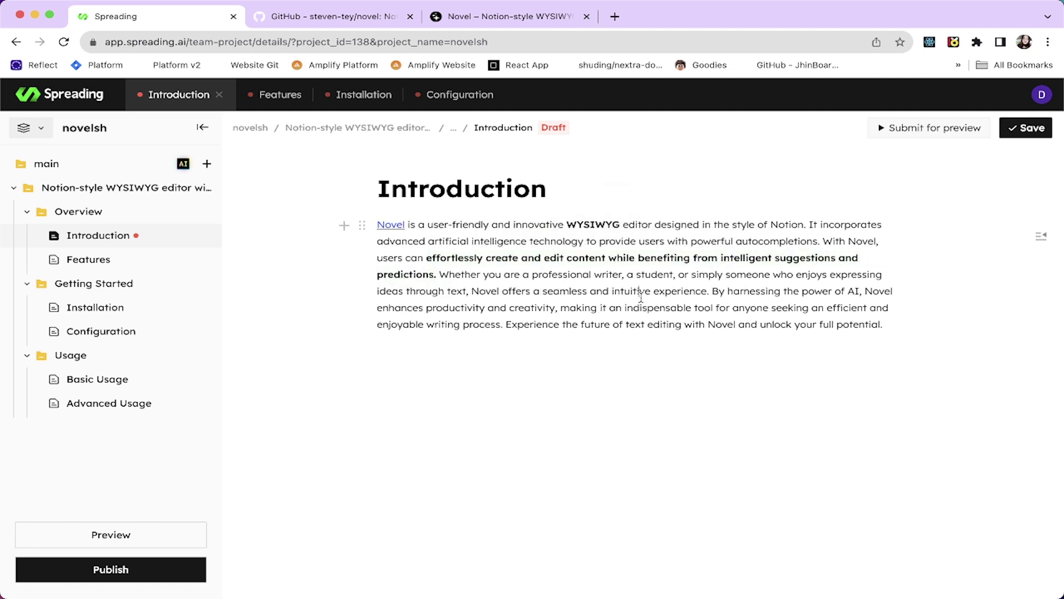
# - Bold the phrase "power of AI," in the Introduction paragraph and place the cursor on an empty line below it
pyautogui.doubleClick(580, 277)
pyautogui.click(638, 278)
pyautogui.moveTo(801, 291); pyautogui.dragTo(858, 291)
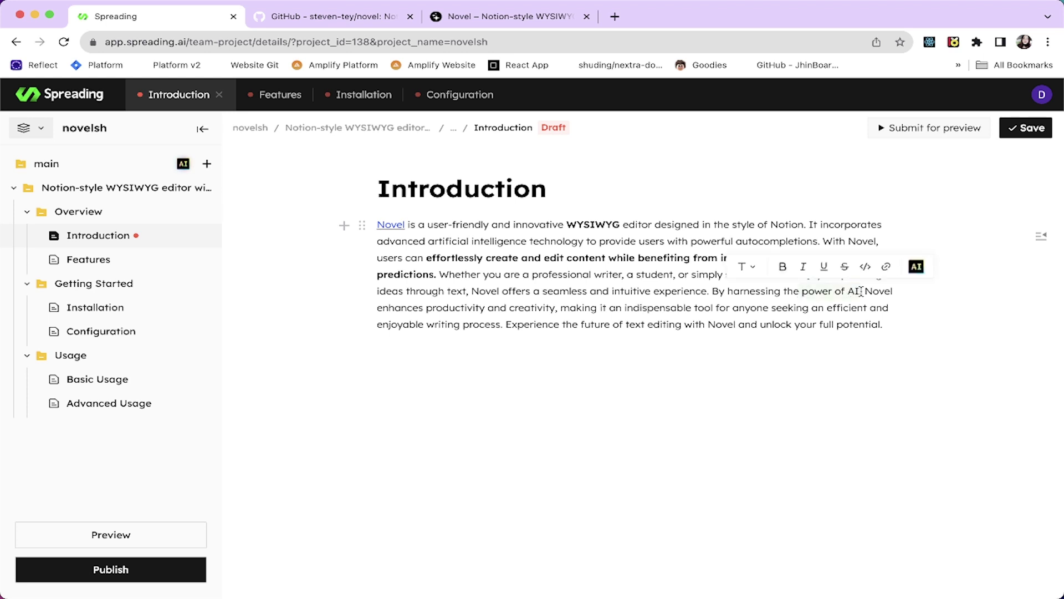
pyautogui.click(785, 270)
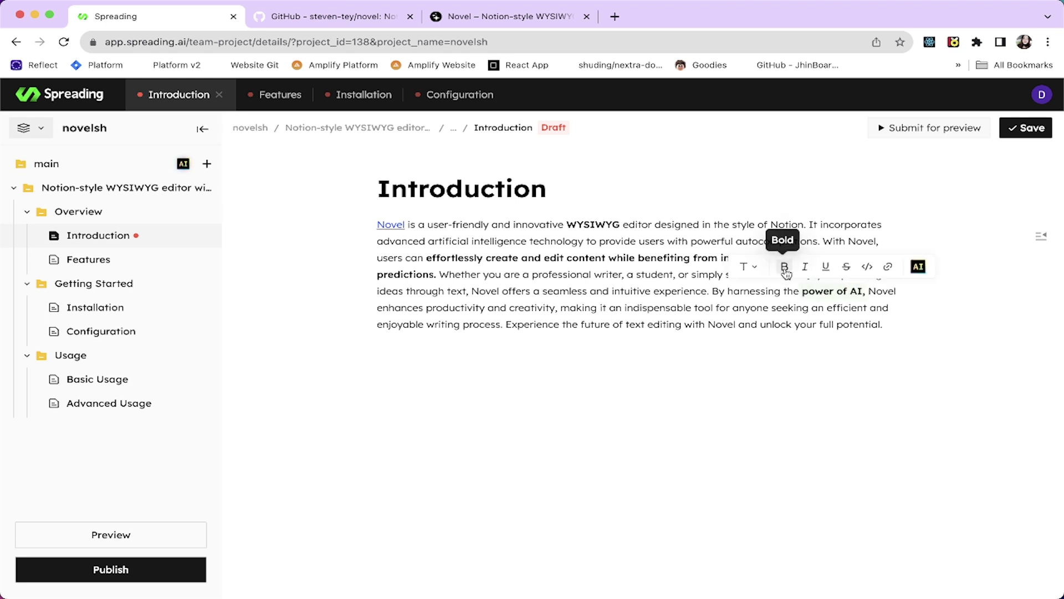
pyautogui.click(819, 325)
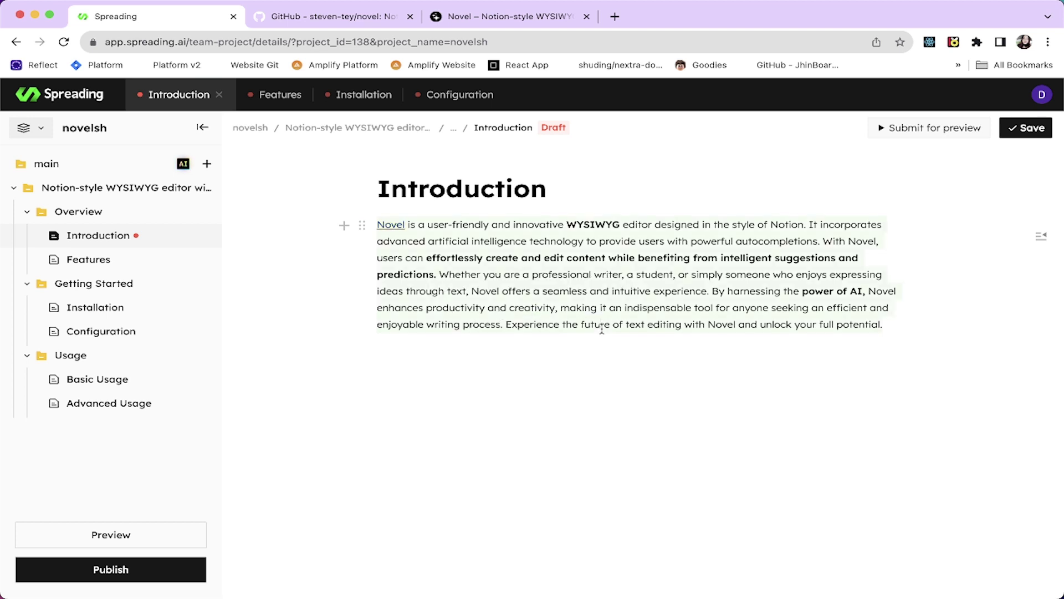
pyautogui.click(598, 399)
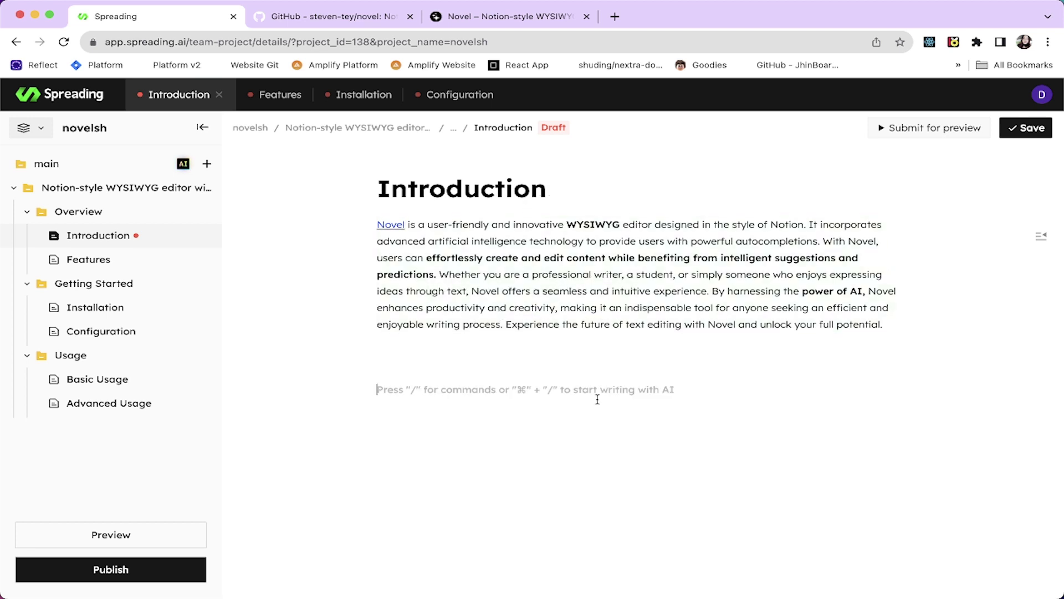
# - Look through the Novel website and the sections of its GitHub README for content to use in the documentation
pyautogui.click(489, 24)
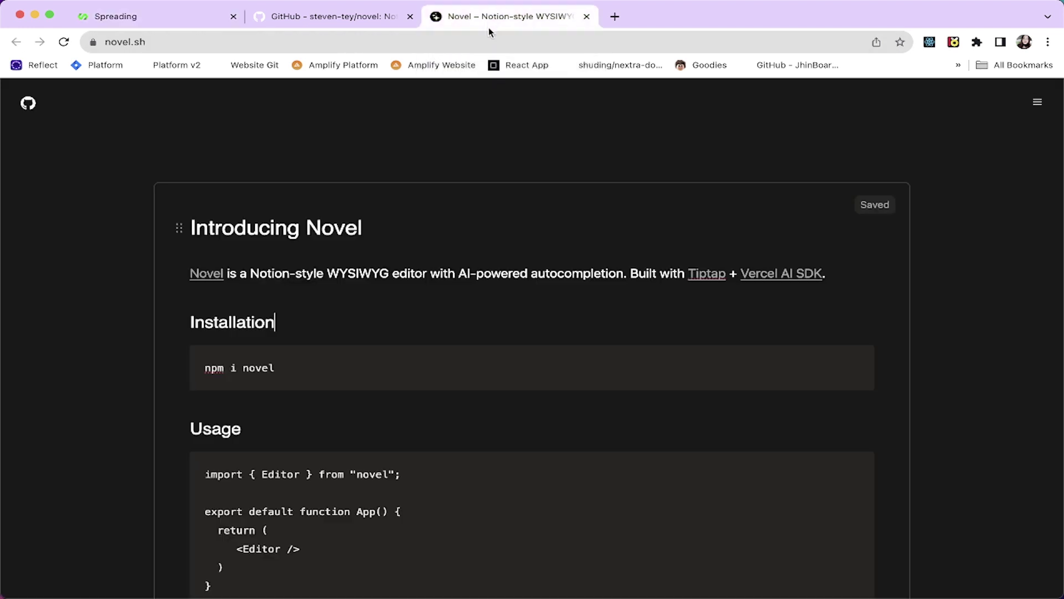
pyautogui.hotkey('ctrl', 'shift', 'Tab')
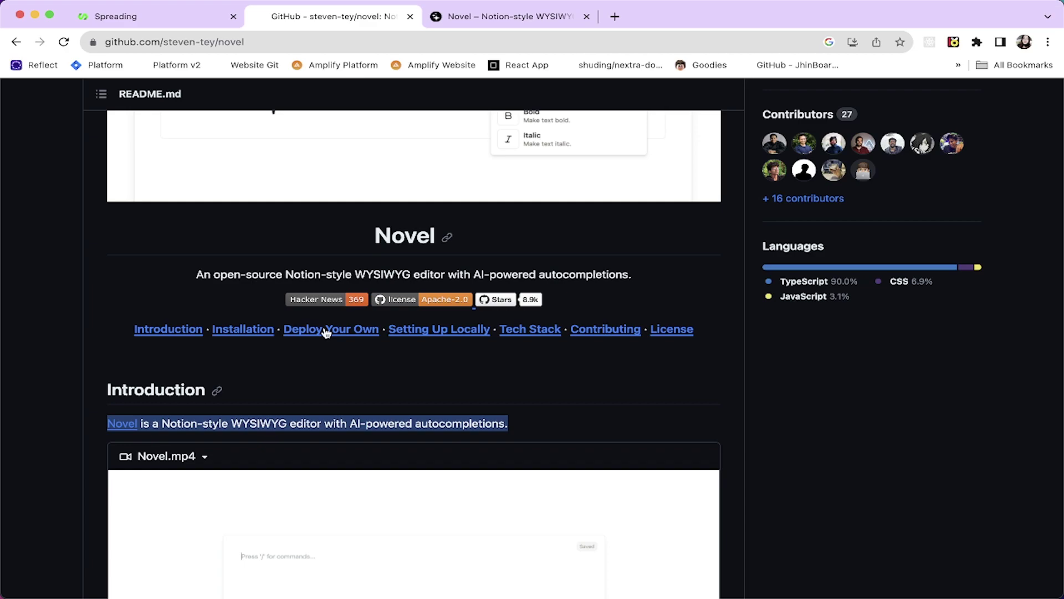
pyautogui.scroll(6, 325, 333)
pyautogui.scroll(-10, 326, 333)
pyautogui.scroll(-15, 325, 332)
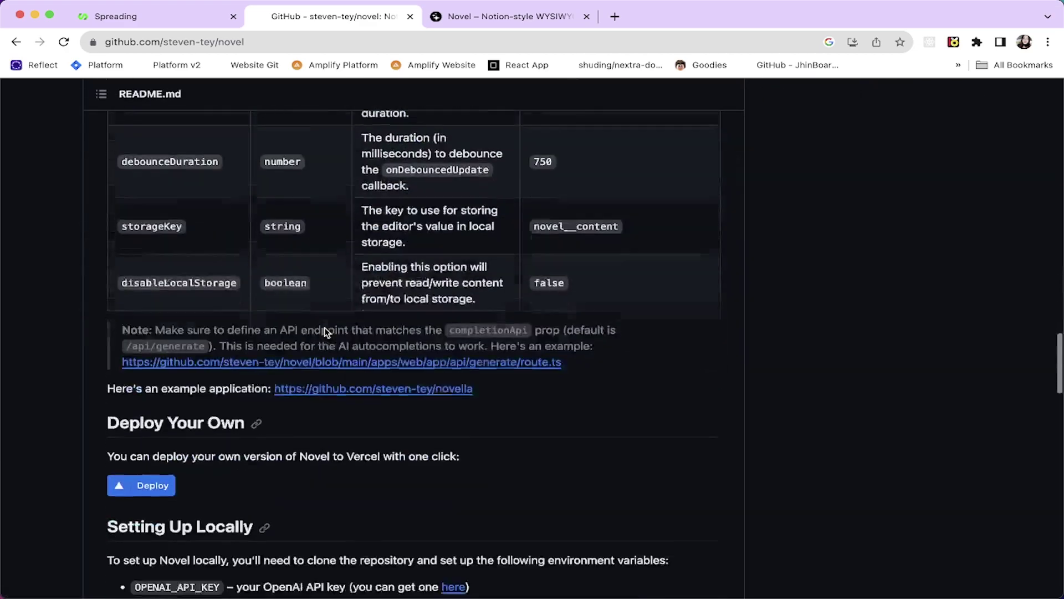
pyautogui.click(200, 15)
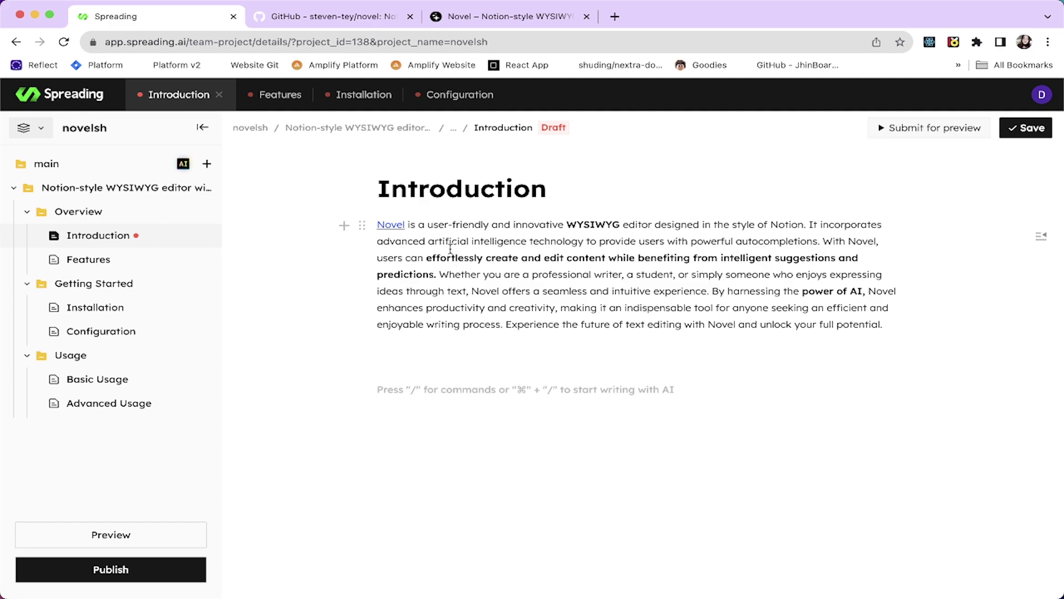
pyautogui.hotkey('ctrl', 'Tab')
pyautogui.scroll(8, 374, 305)
pyautogui.scroll(8, 373, 306)
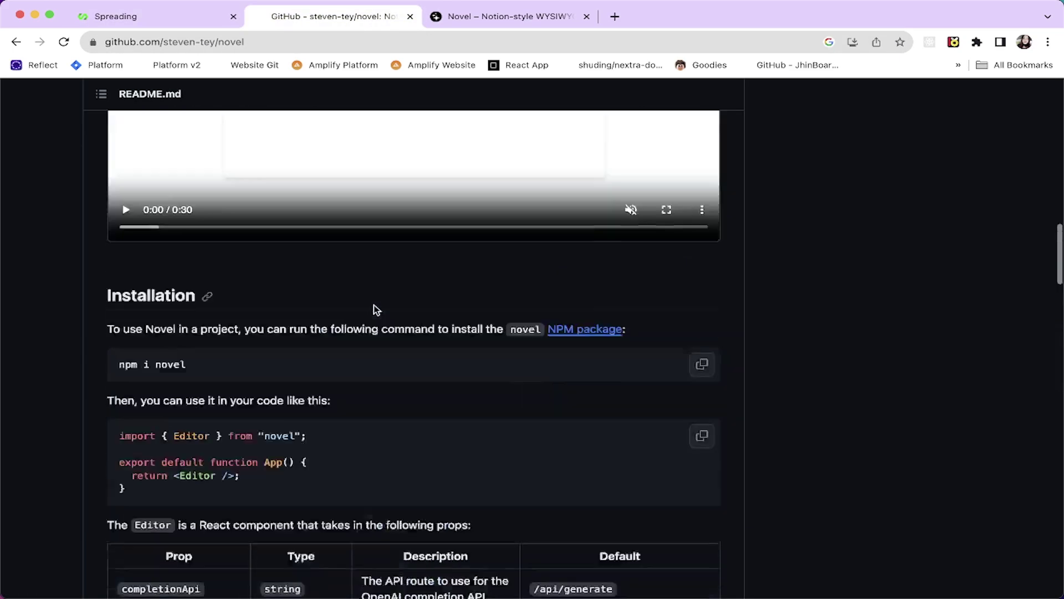
# - Examine the Installation section of the Novel GitHub README for the install command and the Editor usage code
pyautogui.scroll(-4, 173, 347)
pyautogui.moveTo(175, 365); pyautogui.dragTo(91, 274)
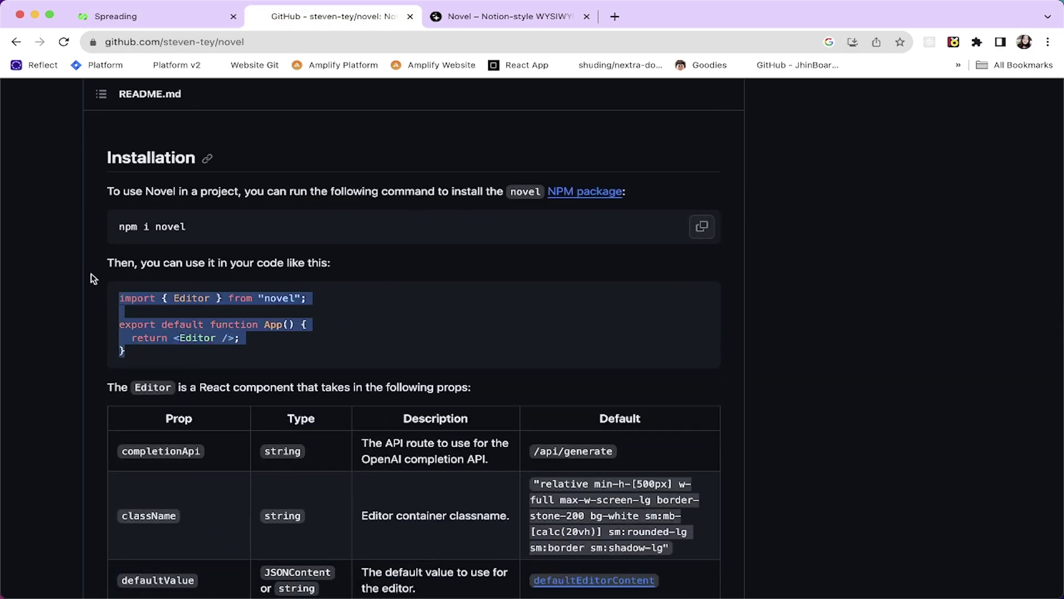
pyautogui.moveTo(194, 226); pyautogui.dragTo(116, 227)
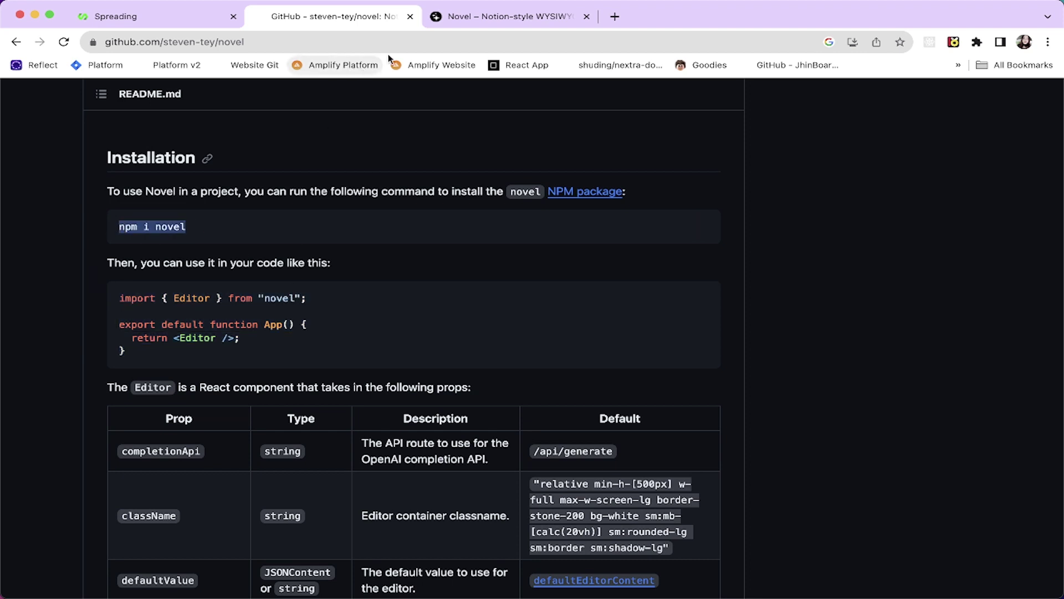
# - Switch back to the Spreading project and save the Introduction page
pyautogui.click(204, 16)
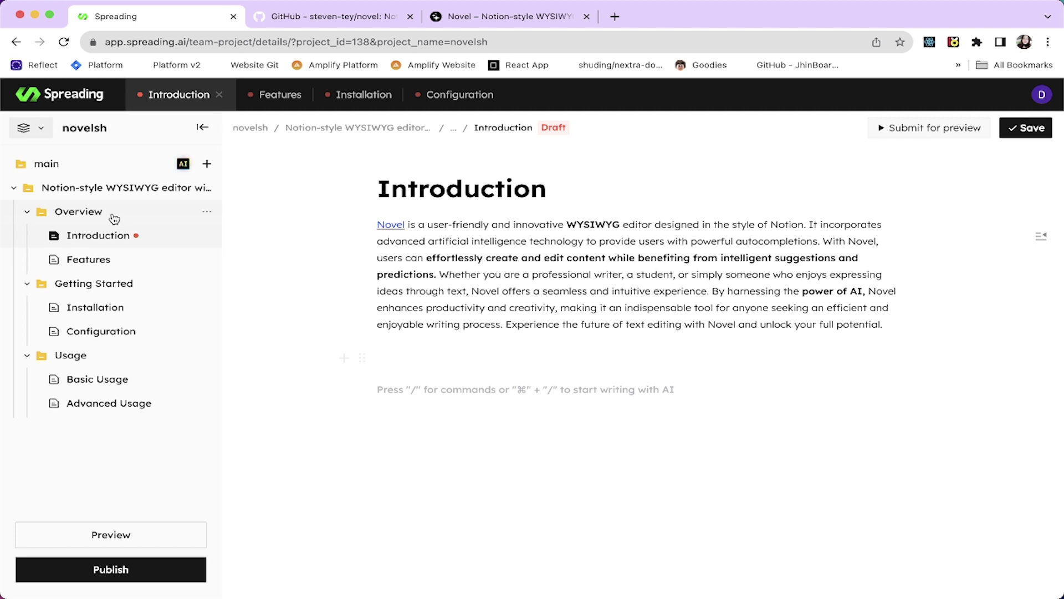
pyautogui.click(1026, 129)
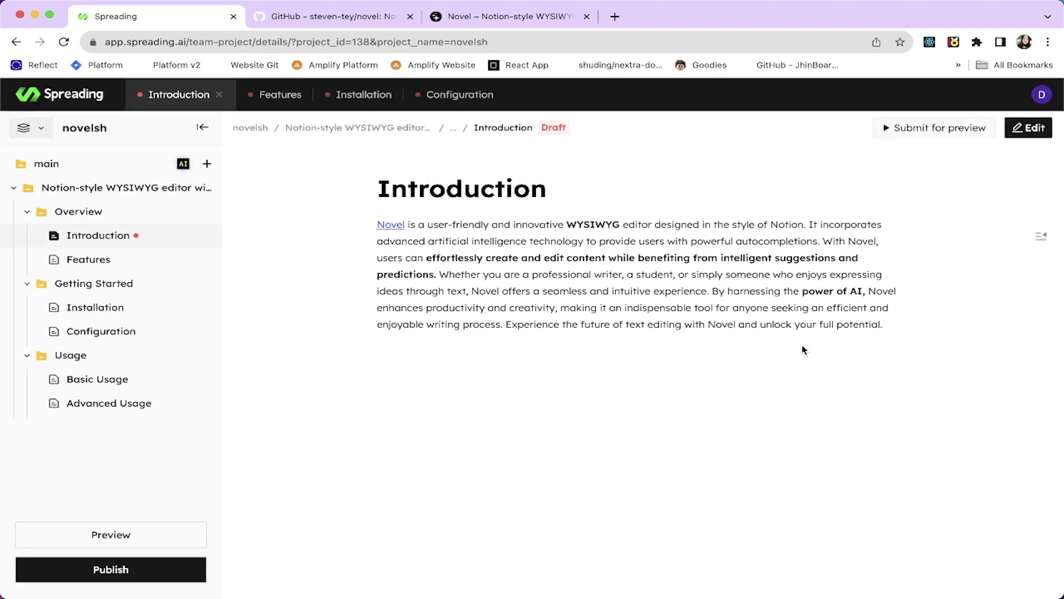
# - Add a bulleted list with the items "WYSIWYG" and "Markdown Powered" to the Features page and save it
pyautogui.click(92, 262)
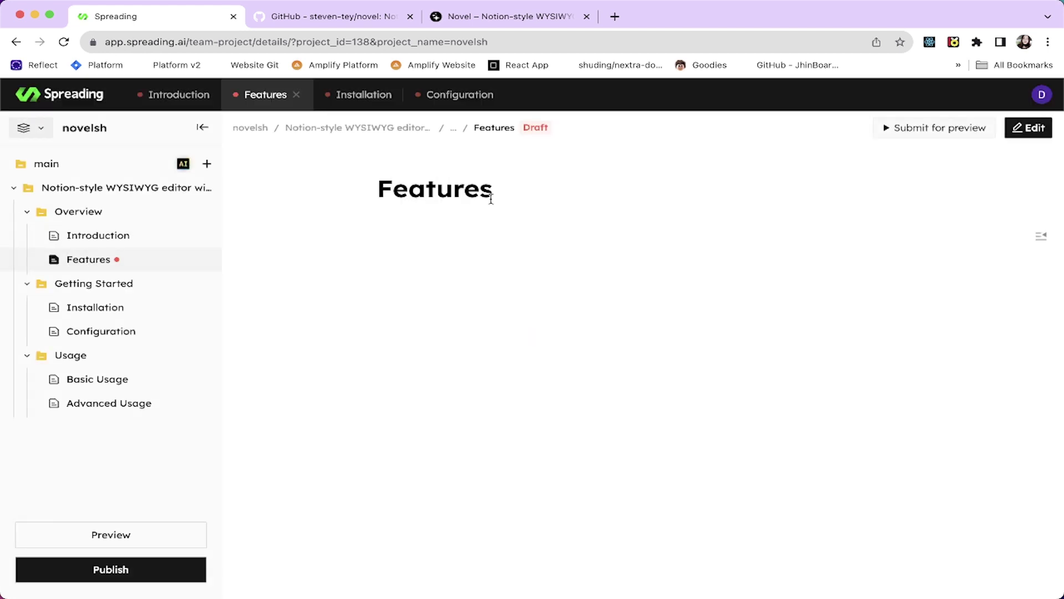
pyautogui.click(1023, 129)
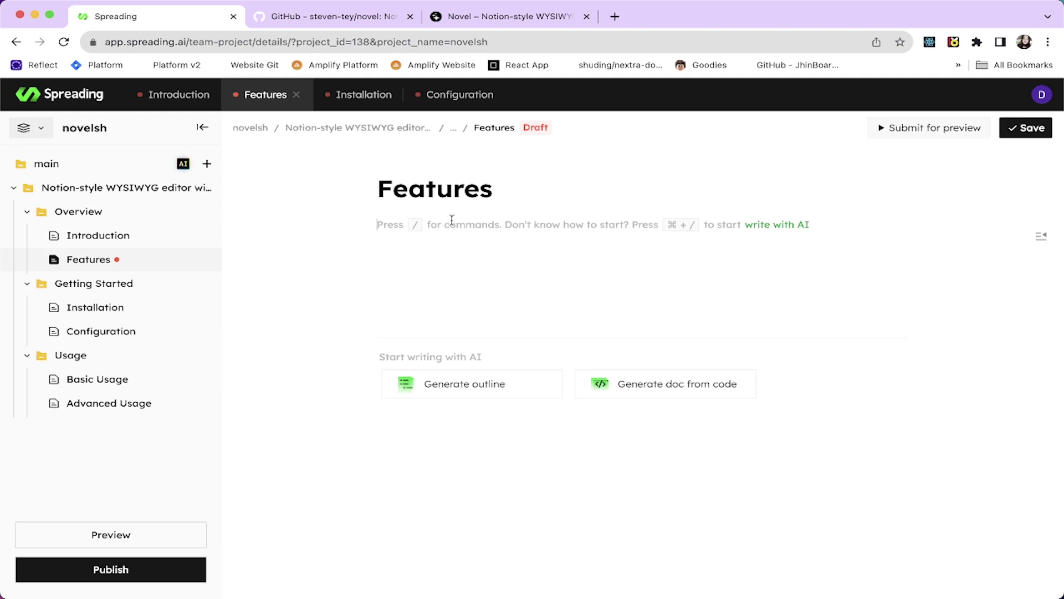
pyautogui.write('/')
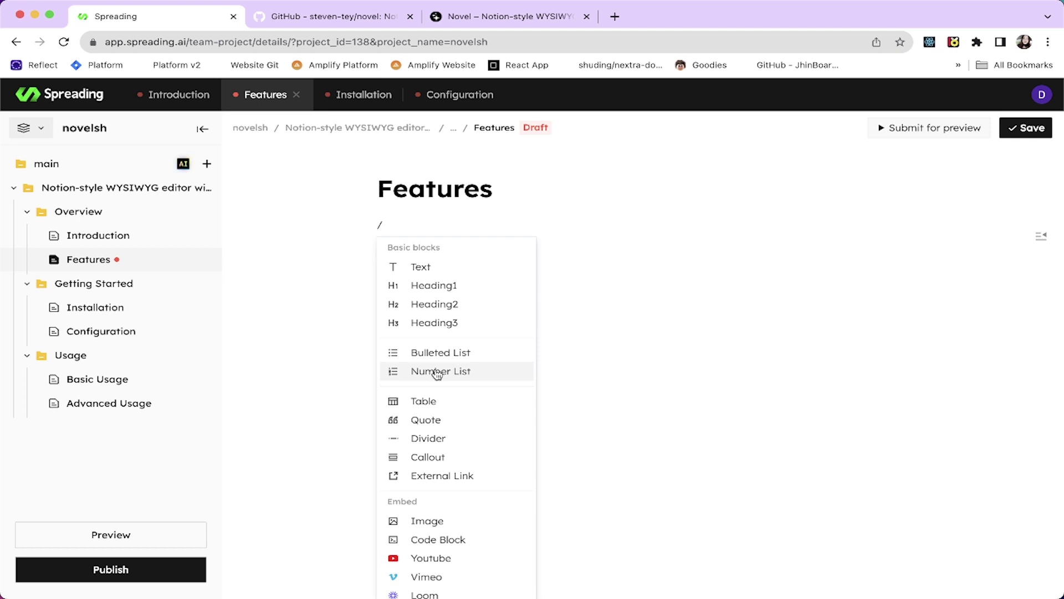
pyautogui.click(435, 352)
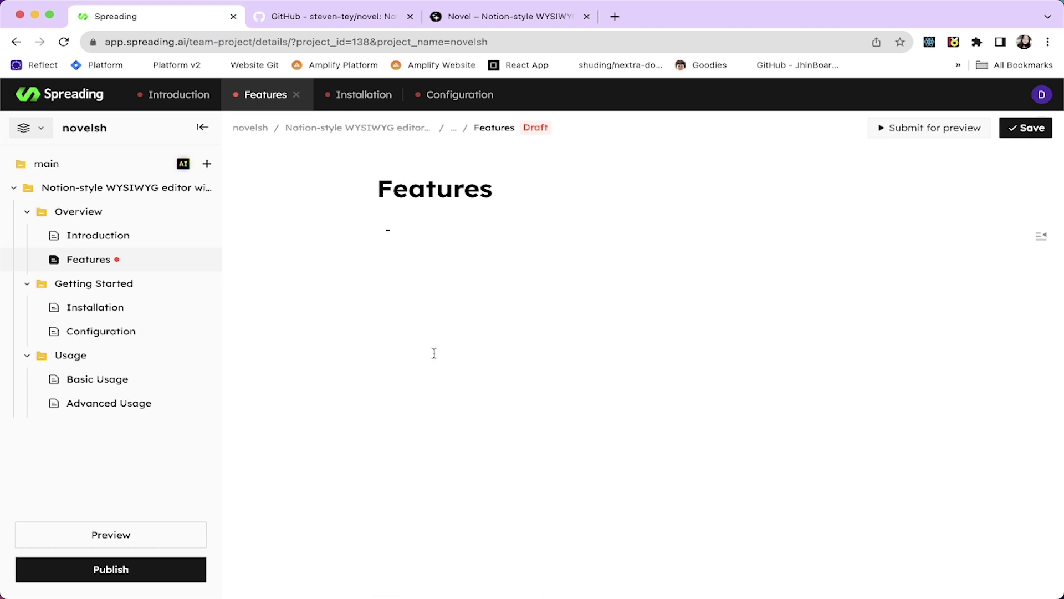
pyautogui.write('WYSIWYG')
pyautogui.press('Return')
pyautogui.write('Markdown Powered')
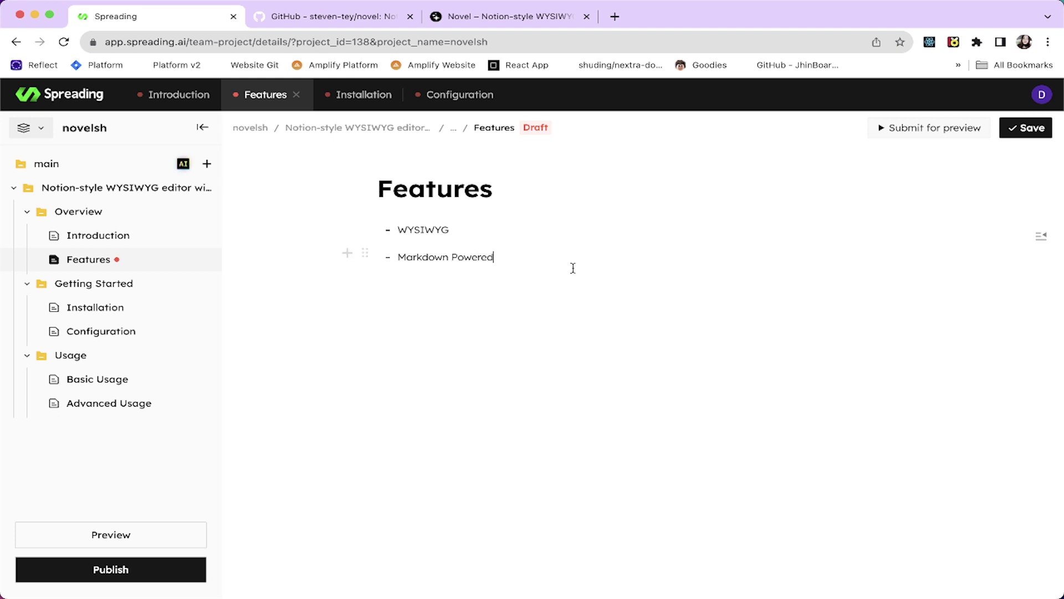
pyautogui.moveTo(572, 266); pyautogui.dragTo(340, 227)
pyautogui.click(504, 233)
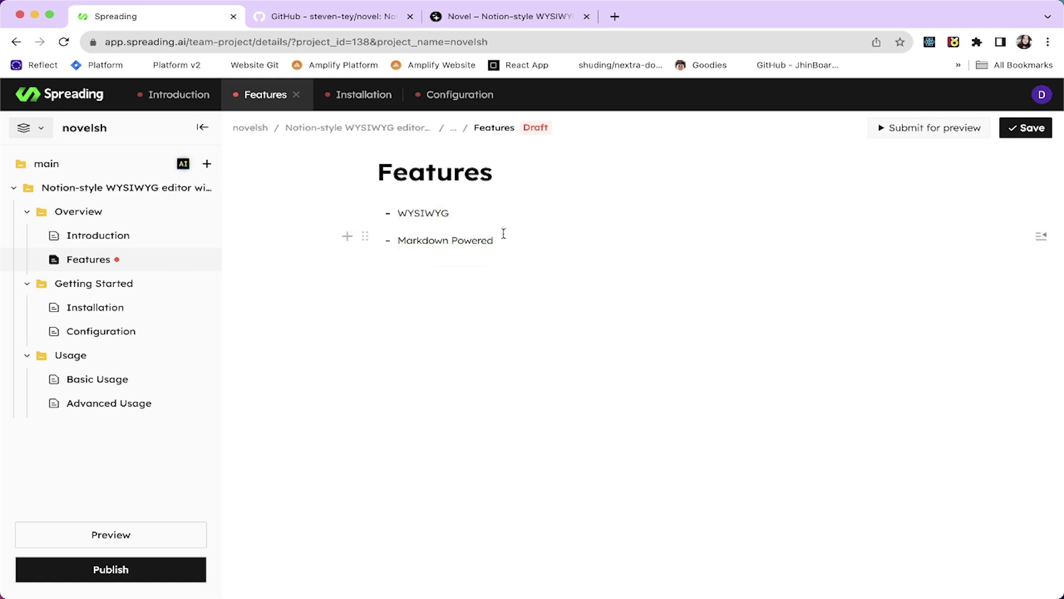
pyautogui.click(1035, 128)
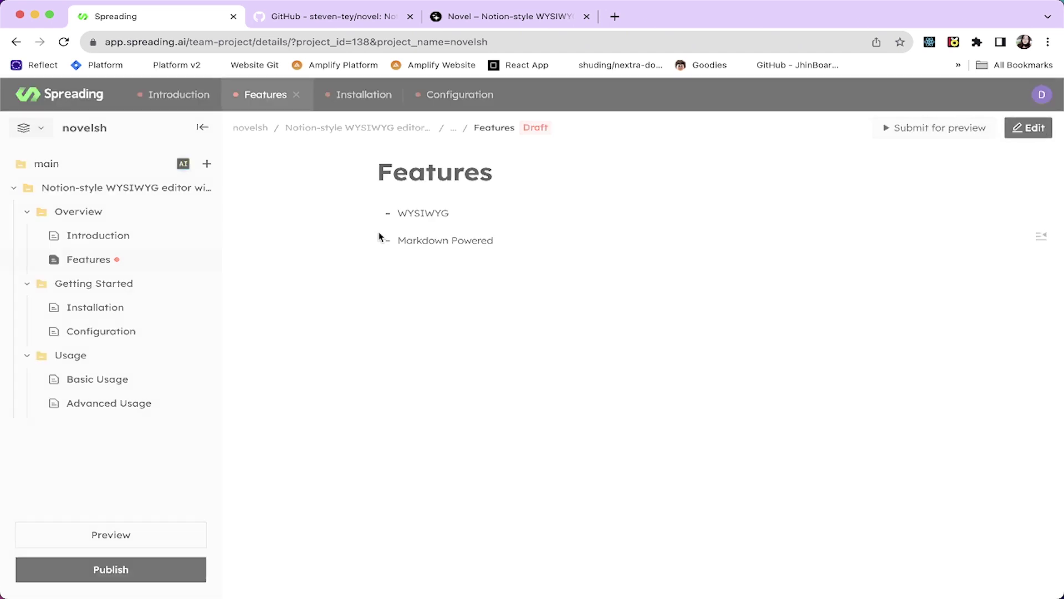
# - Open the Installation page for editing and set up document generation from code with the Quick start documentation type
pyautogui.click(102, 308)
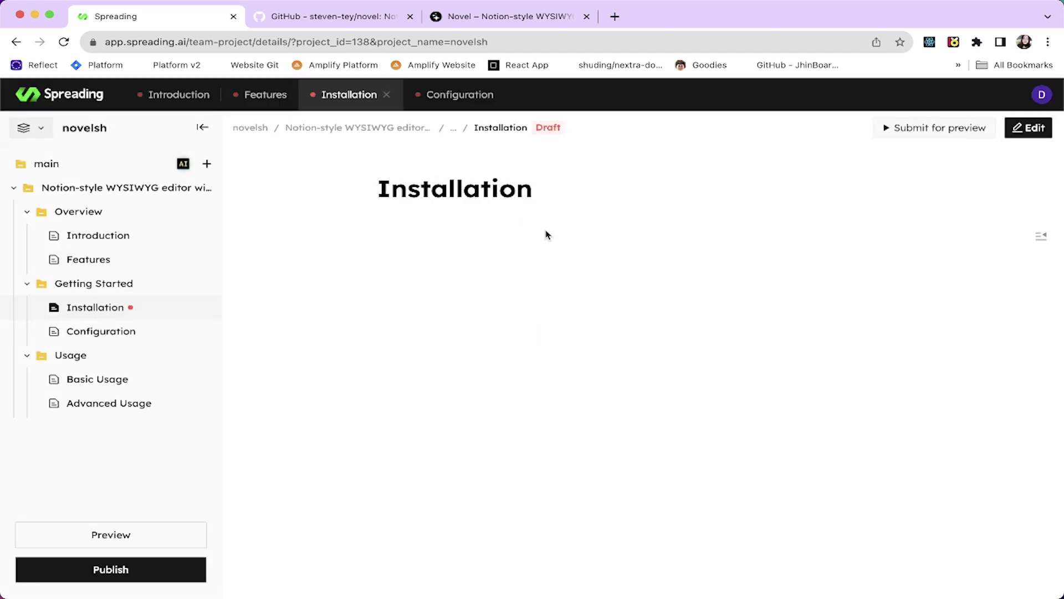
pyautogui.click(1029, 128)
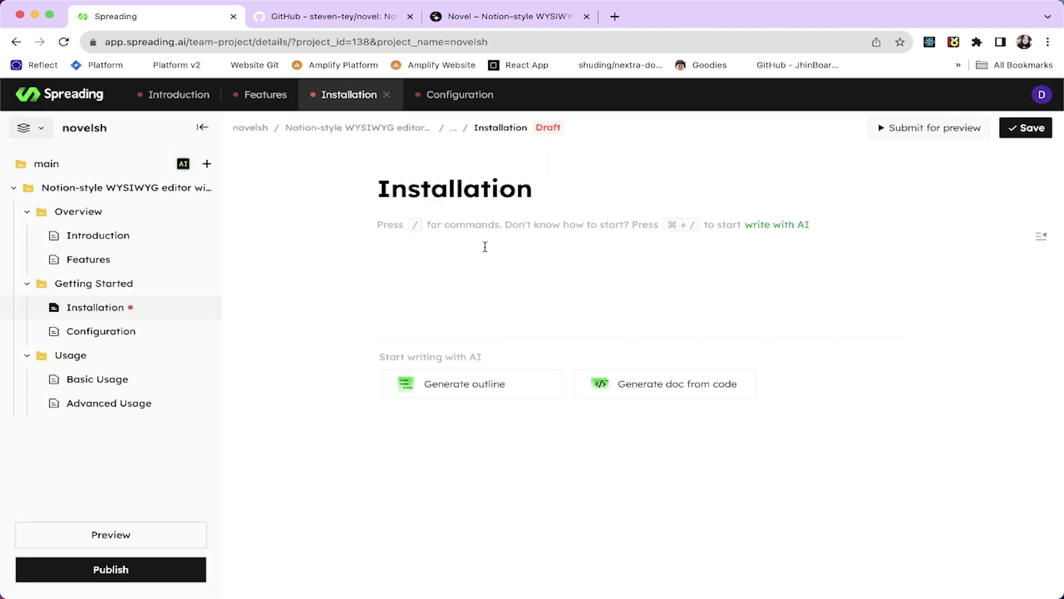
pyautogui.click(627, 387)
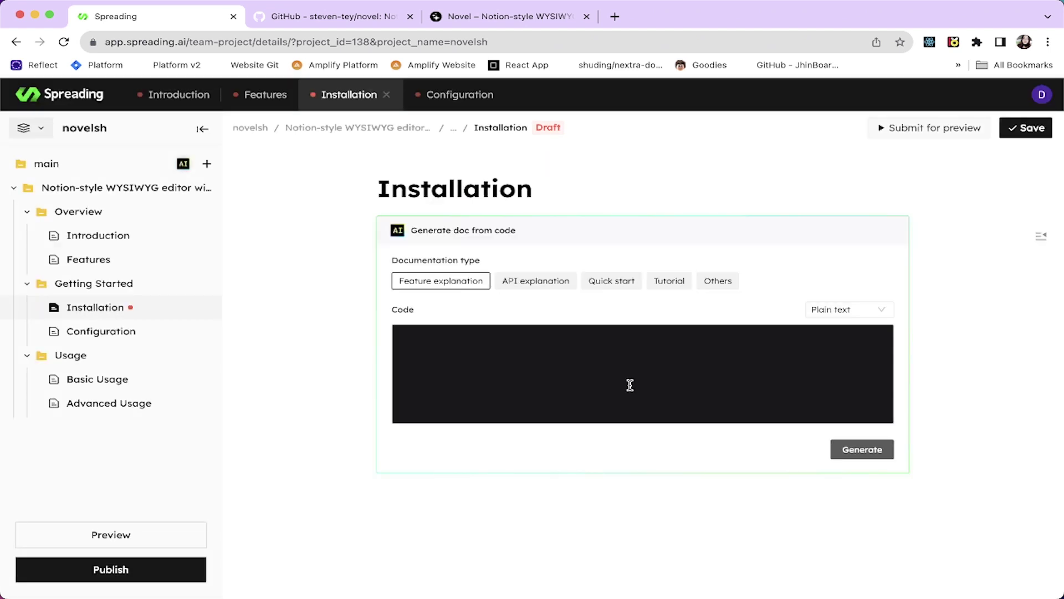
pyautogui.click(442, 338)
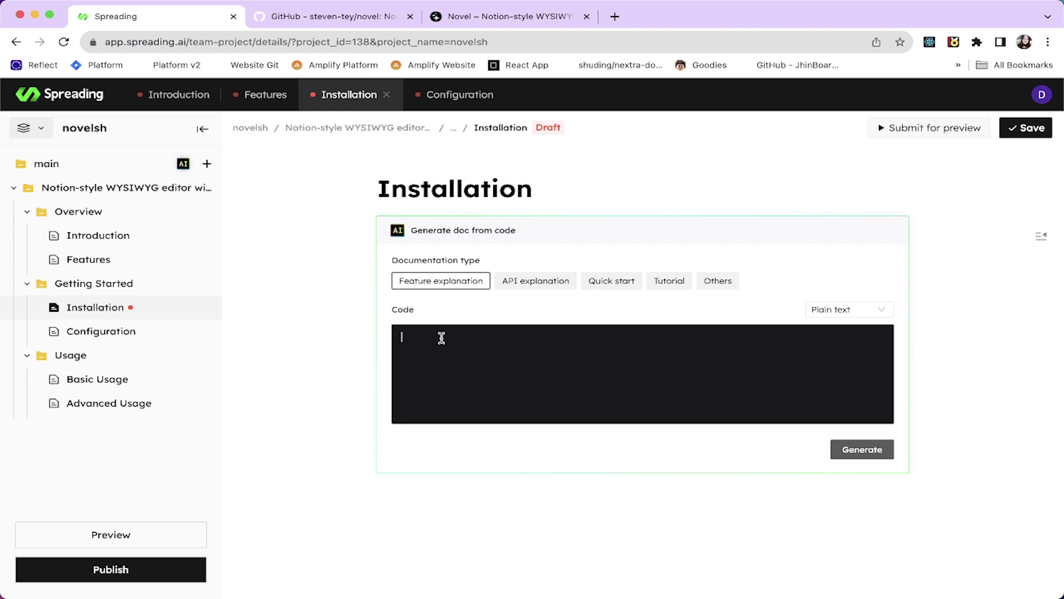
pyautogui.click(611, 281)
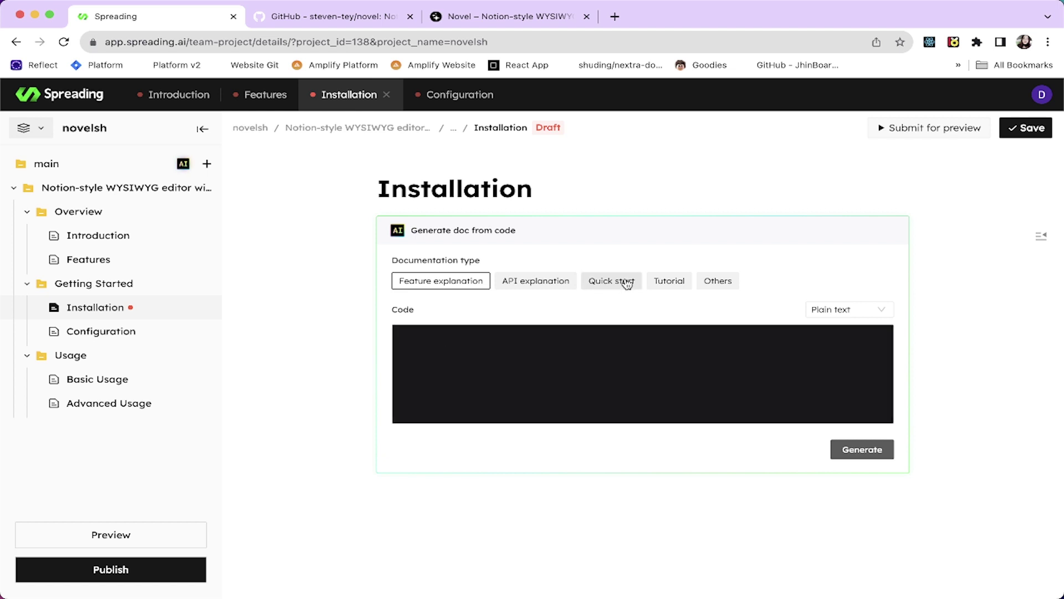
pyautogui.click(539, 349)
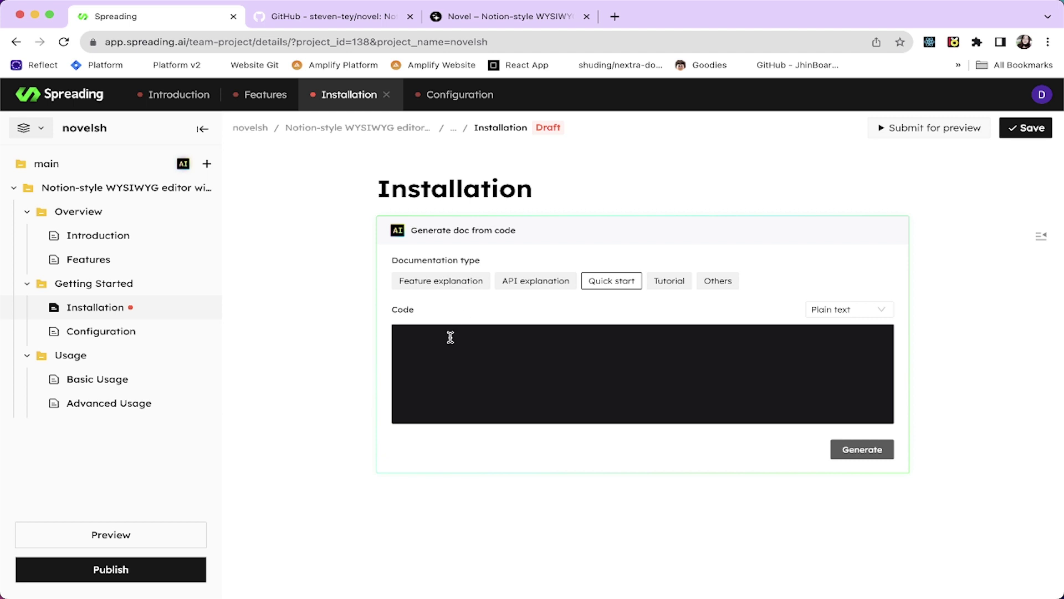
# - Generate the Installation document from the code "npm i novel", checking the command on the Novel website
pyautogui.click(450, 17)
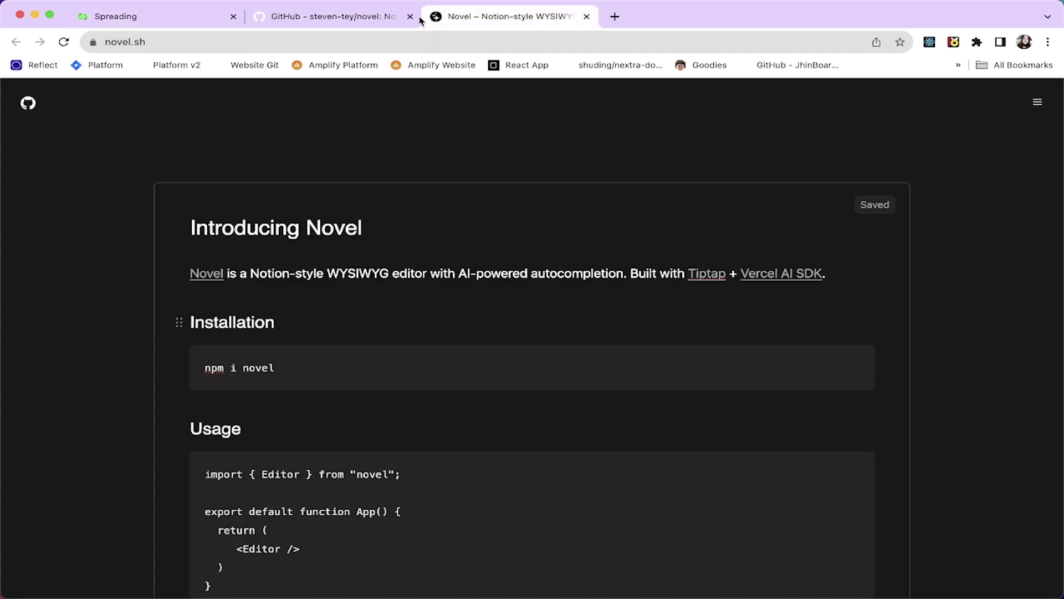
pyautogui.click(139, 7)
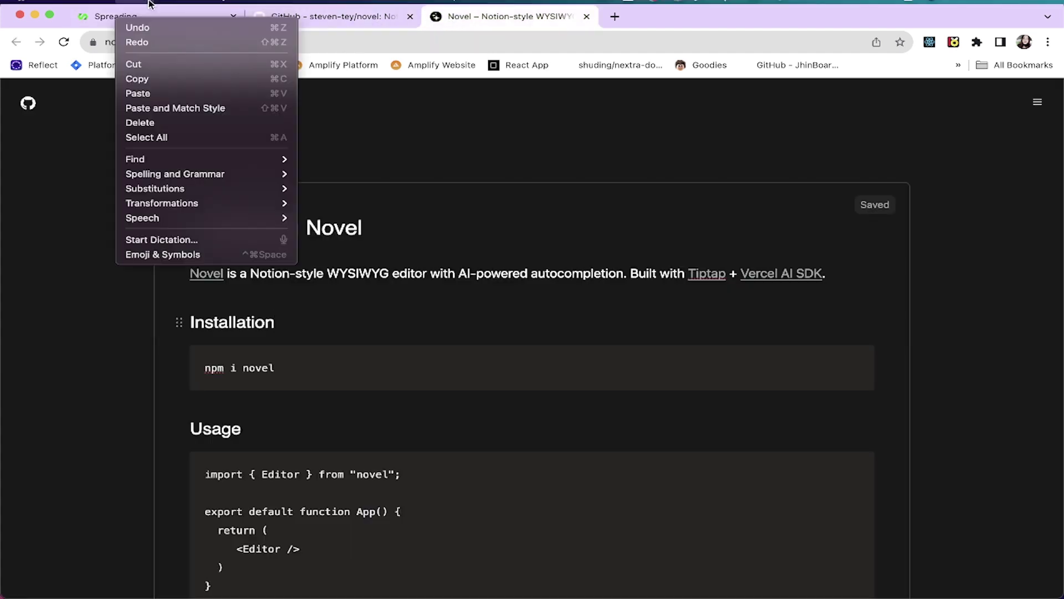
pyautogui.click(68, 147)
pyautogui.click(201, 18)
pyautogui.write('npm')
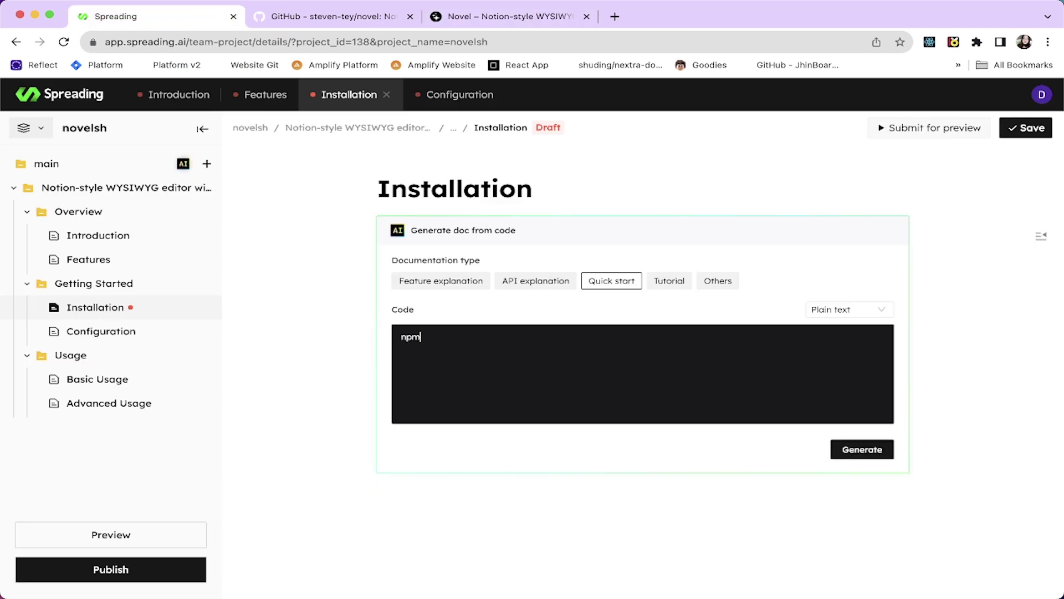
pyautogui.write(' i novel')
pyautogui.click(773, 437)
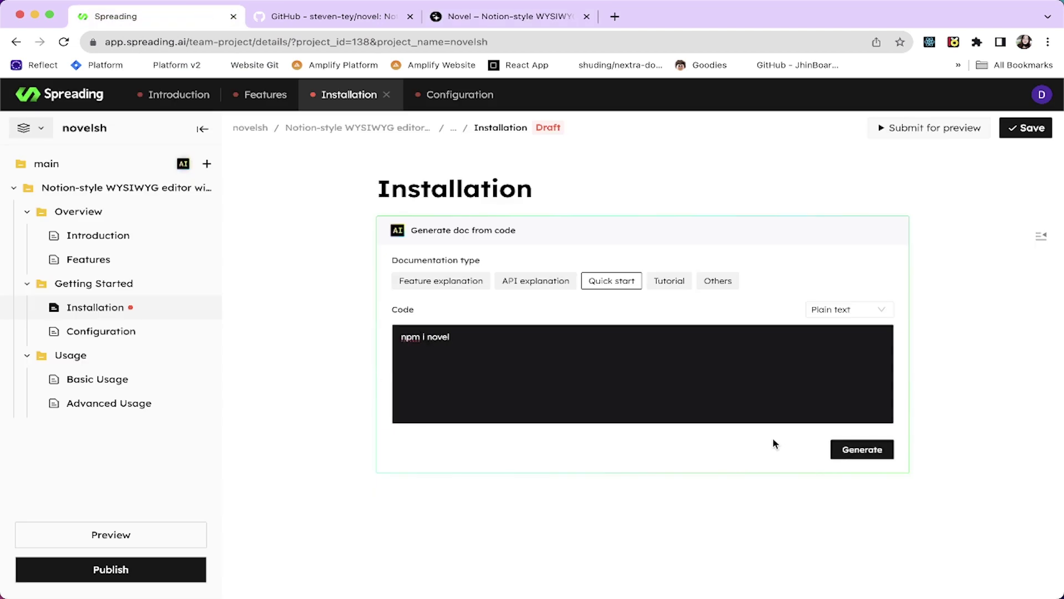
pyautogui.click(855, 449)
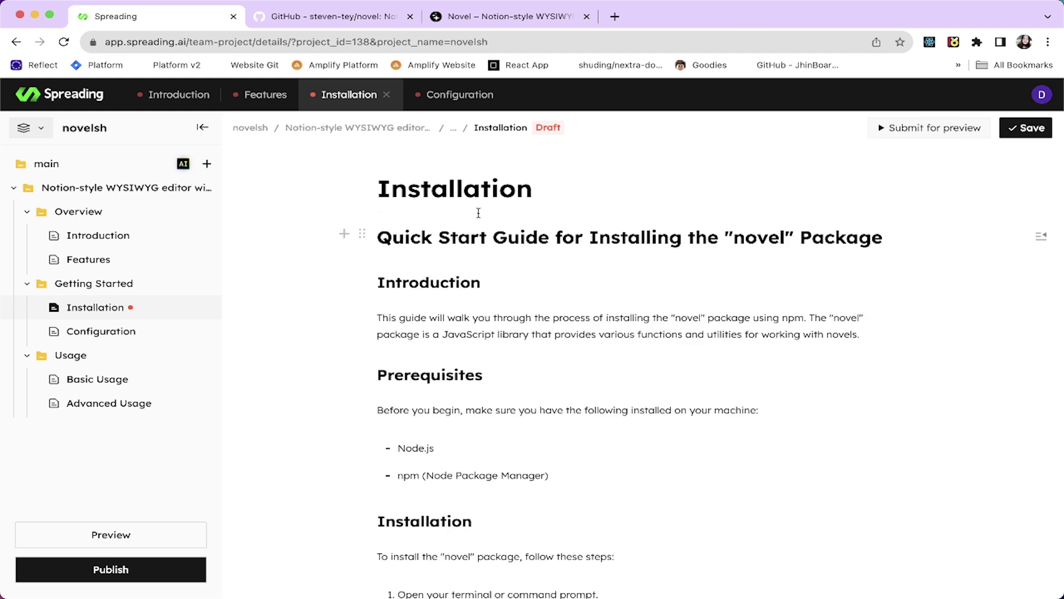
# - Read through the generated quick start guide, covering its introduction, prerequisites, installation steps, usage and conclusion
pyautogui.click(477, 189)
pyautogui.moveTo(421, 239); pyautogui.dragTo(631, 242)
pyautogui.click(752, 300)
pyautogui.click(388, 319)
pyautogui.scroll(-2, 461, 333)
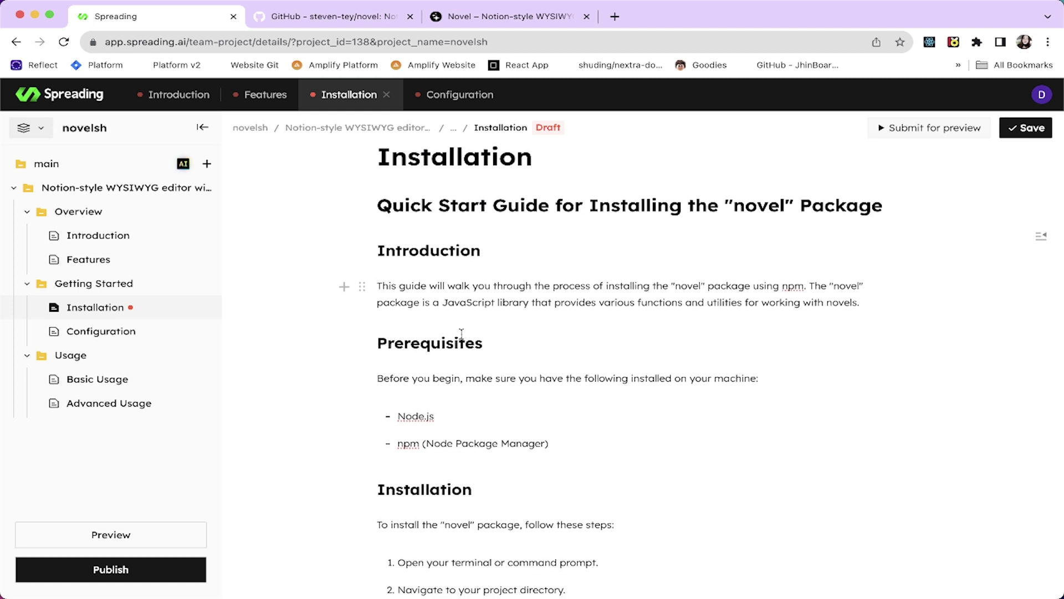
pyautogui.scroll(-3, 462, 334)
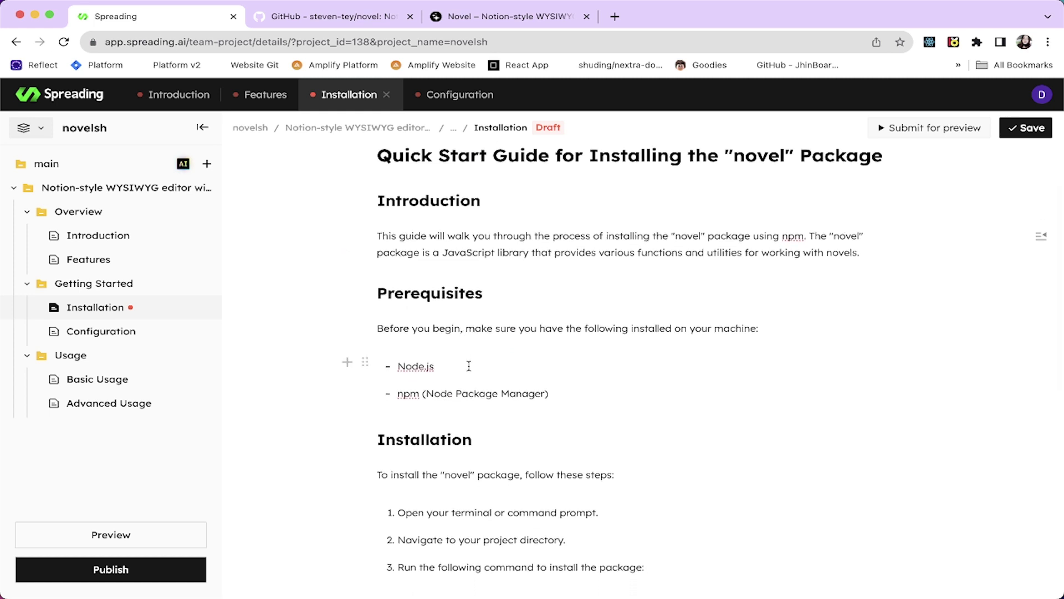
pyautogui.doubleClick(452, 292)
pyautogui.scroll(-2, 442, 474)
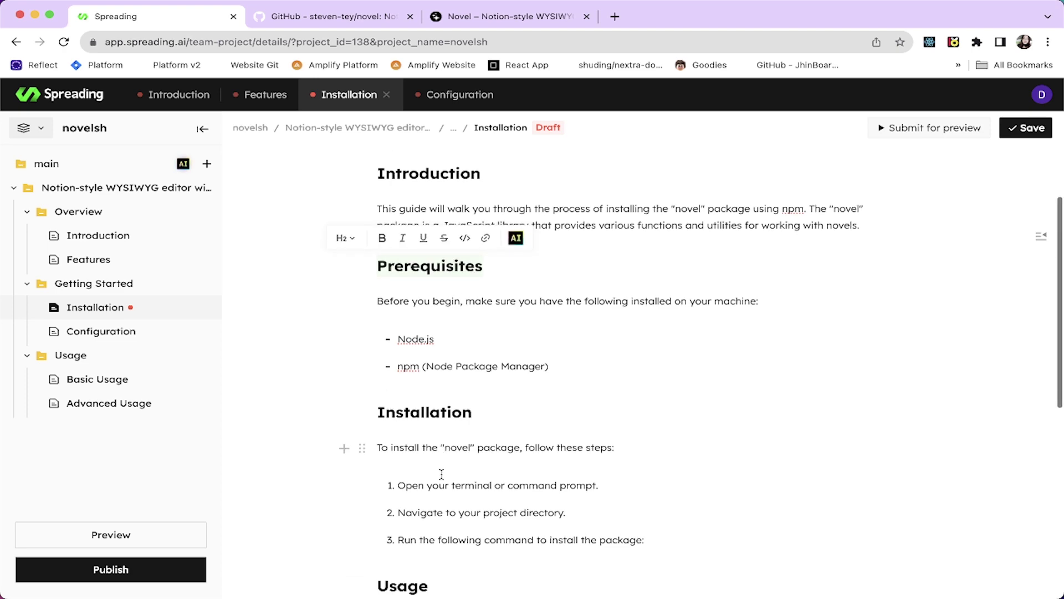
pyautogui.moveTo(570, 345); pyautogui.dragTo(376, 310)
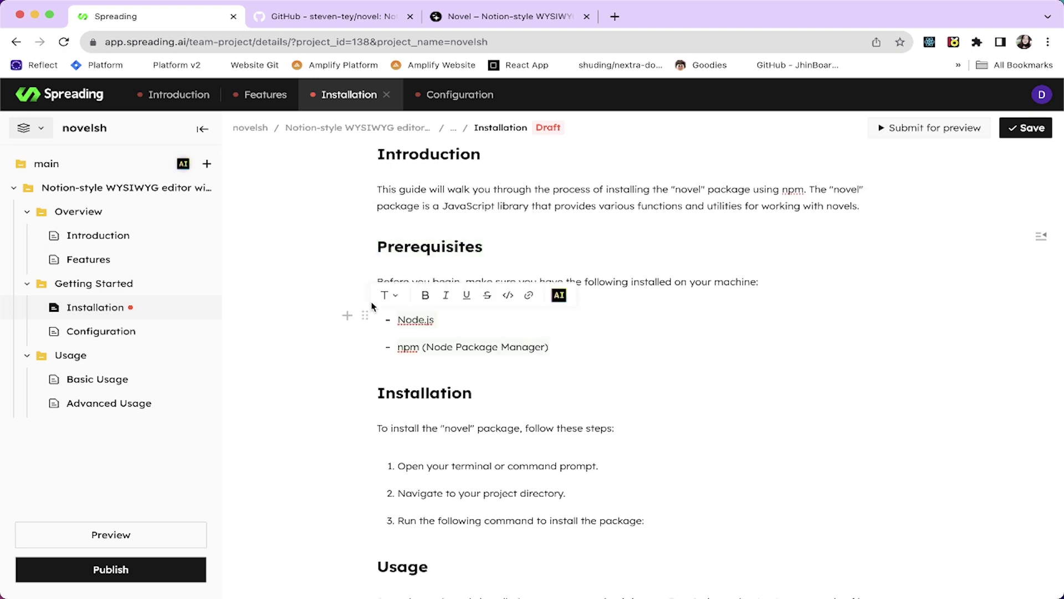
pyautogui.scroll(-2, 539, 466)
pyautogui.click(539, 468)
pyautogui.scroll(-2, 539, 467)
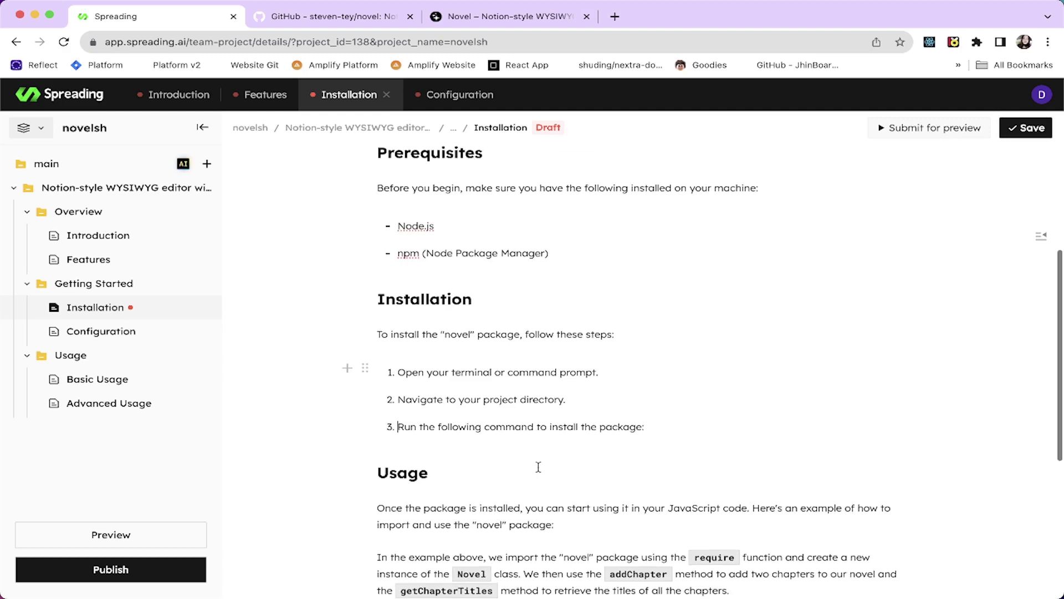
pyautogui.scroll(-7, 538, 467)
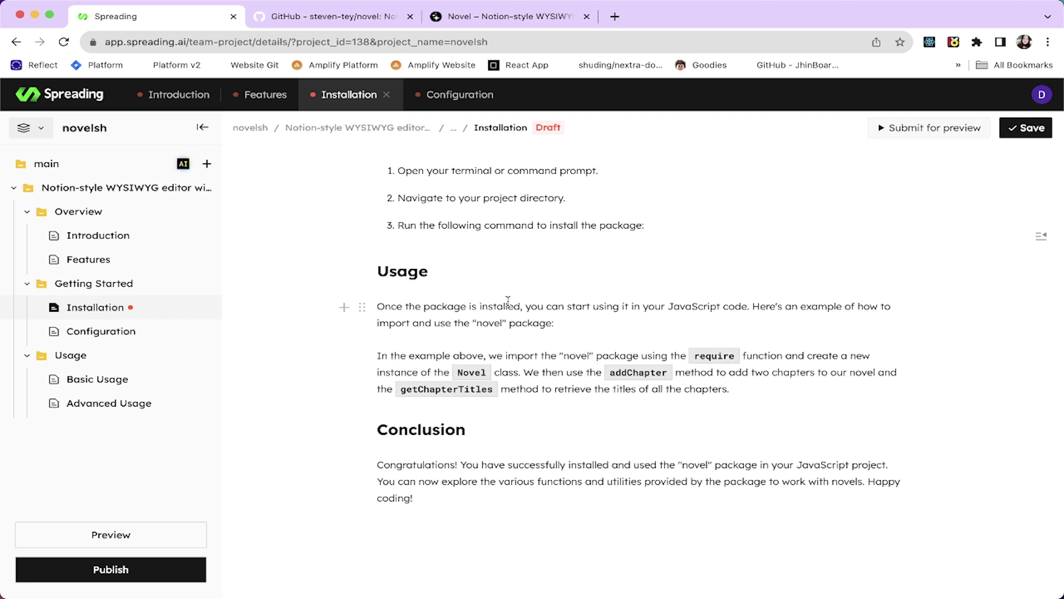
pyautogui.click(507, 304)
# - Delete the whole generated guide from the Installation page, including the leftover empty heading line
pyautogui.moveTo(435, 502); pyautogui.dragTo(381, 230)
pyautogui.press('BackSpace')
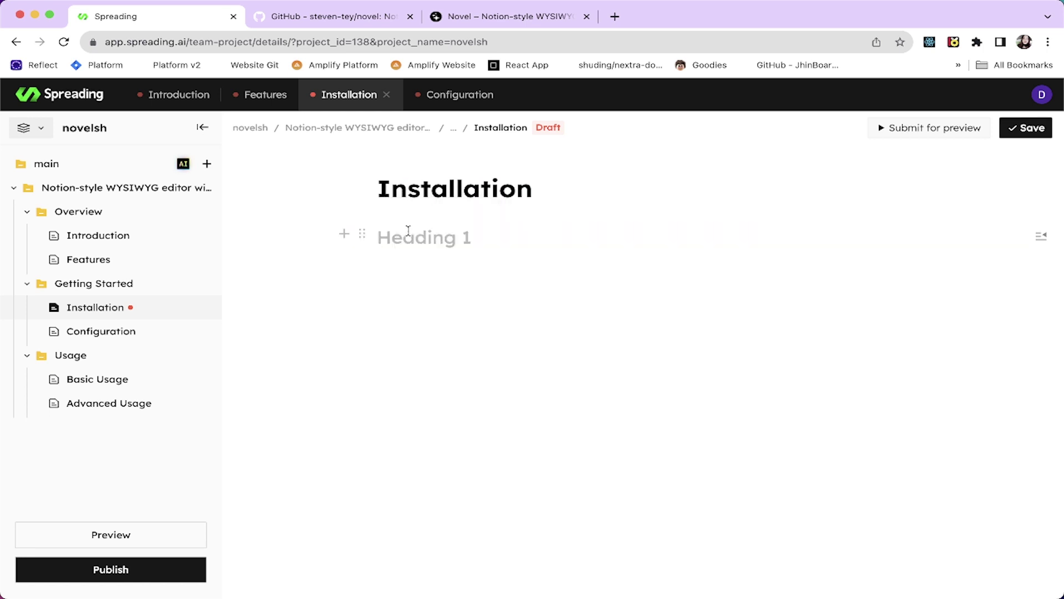
pyautogui.press('Return')
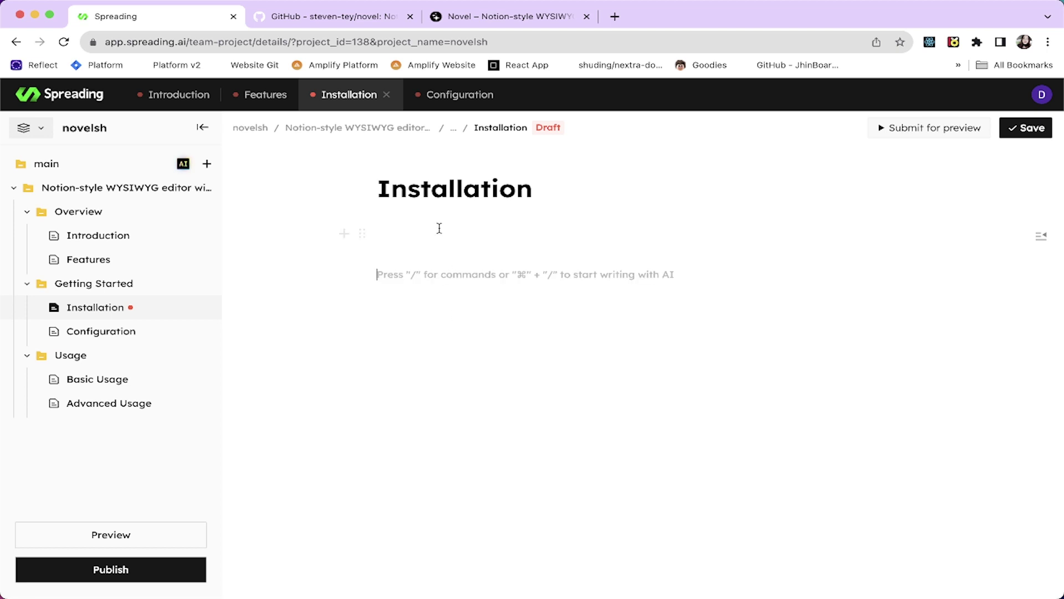
pyautogui.press('BackSpace')
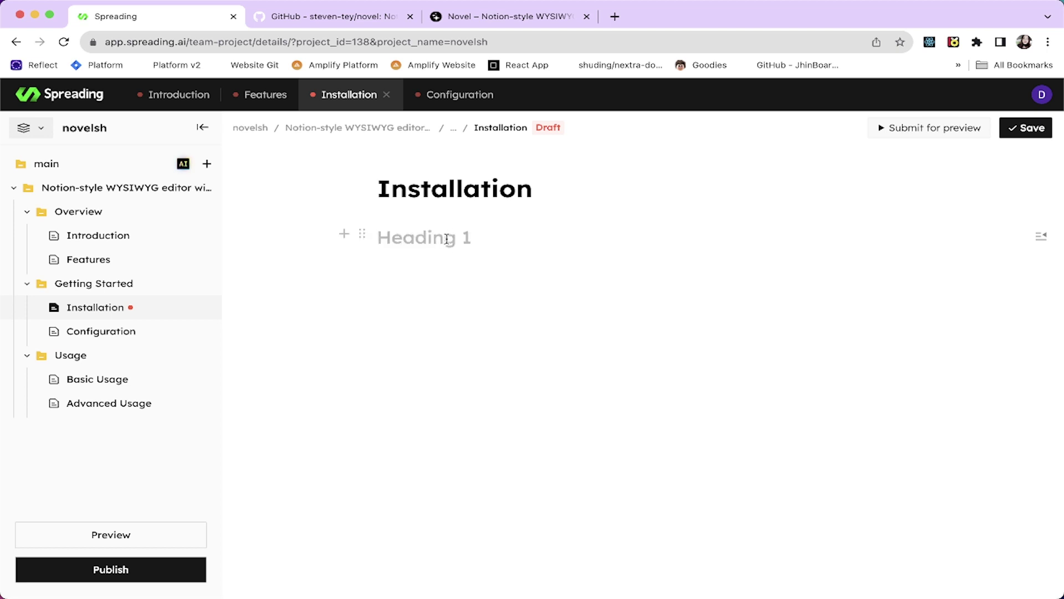
pyautogui.press('BackSpace')
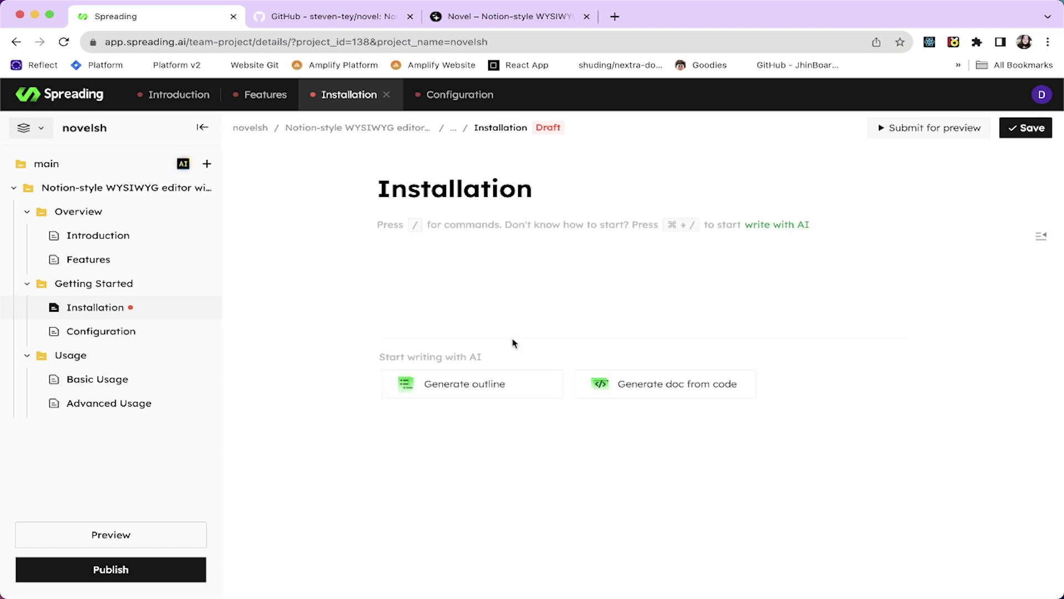
# - Set up document generation from code for the Installation page, entering "npm i novel" as the code
pyautogui.click(621, 381)
pyautogui.click(609, 357)
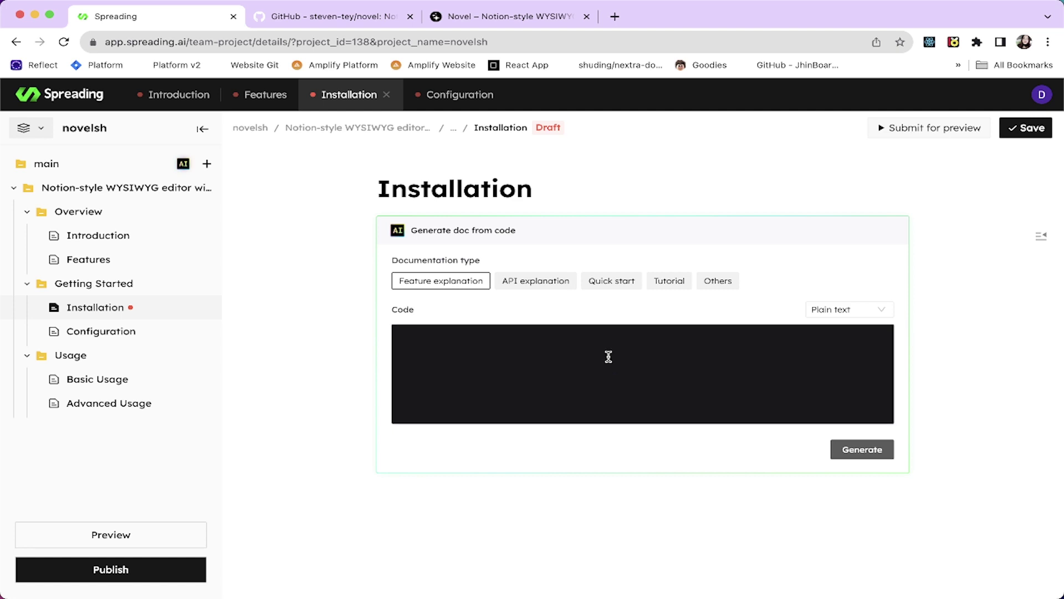
pyautogui.write('npm i novel')
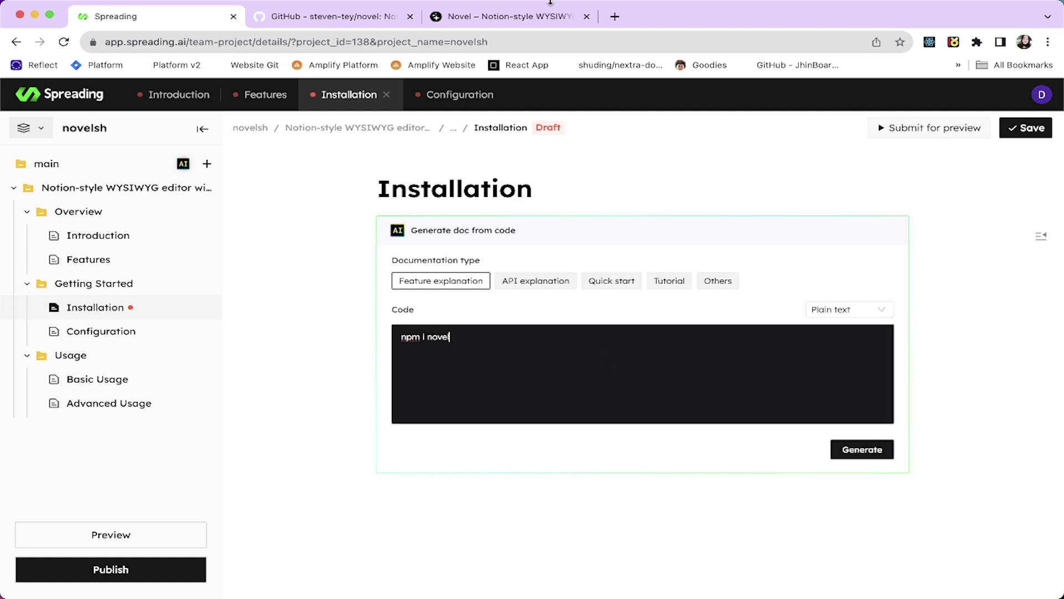
# - Copy the whole Usage code snippet from the Novel website and paste it below the install command in the generator's code
pyautogui.click(537, 23)
pyautogui.scroll(-4, 314, 395)
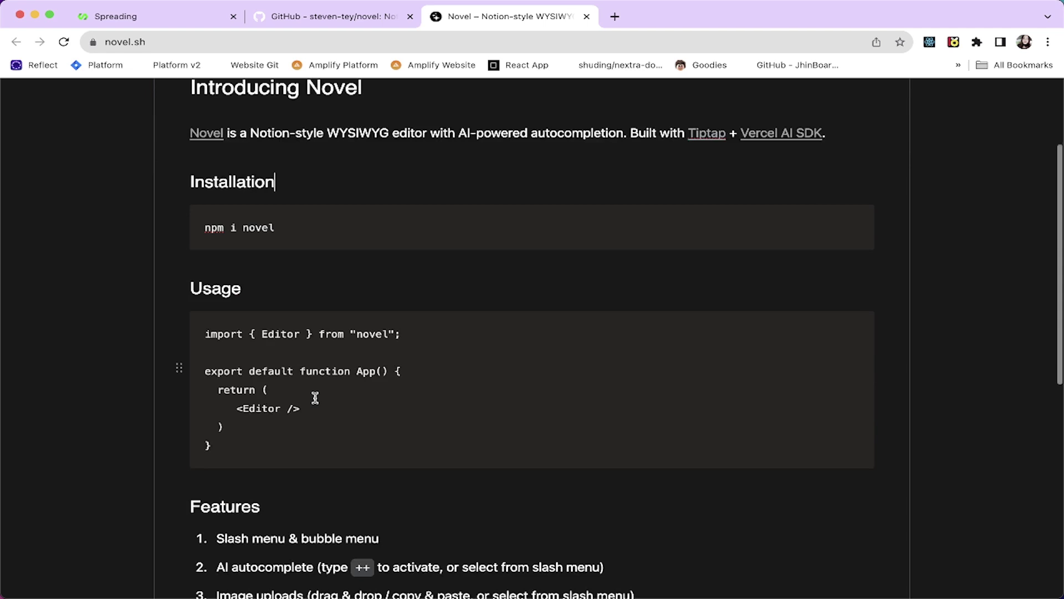
pyautogui.moveTo(222, 382); pyautogui.dragTo(204, 285)
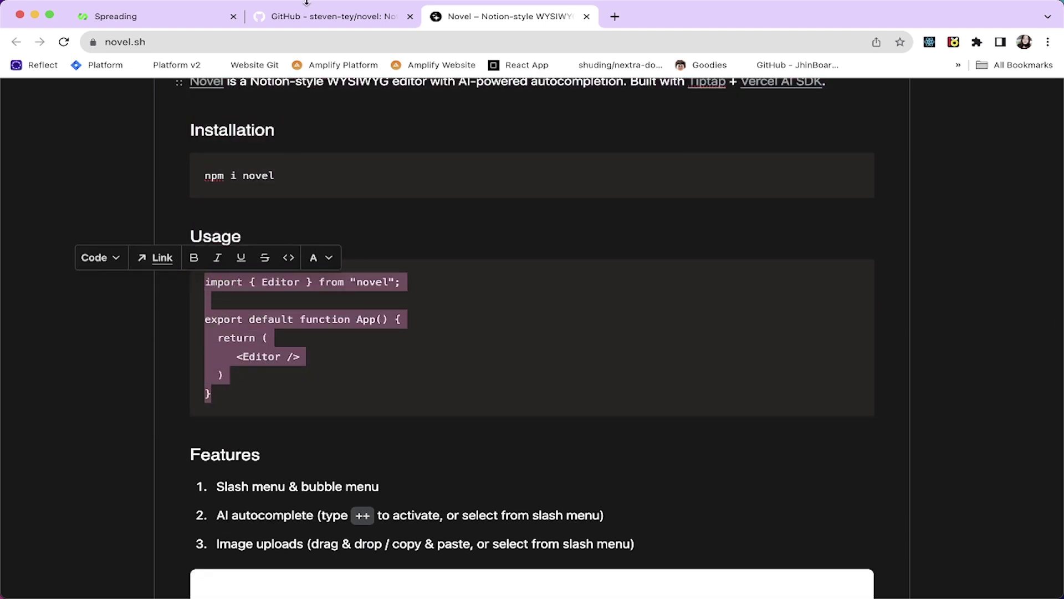
pyautogui.hotkey('ctrl', 'shift', 'Tab')
pyautogui.hotkey('ctrl', 'shift', 'Tab')
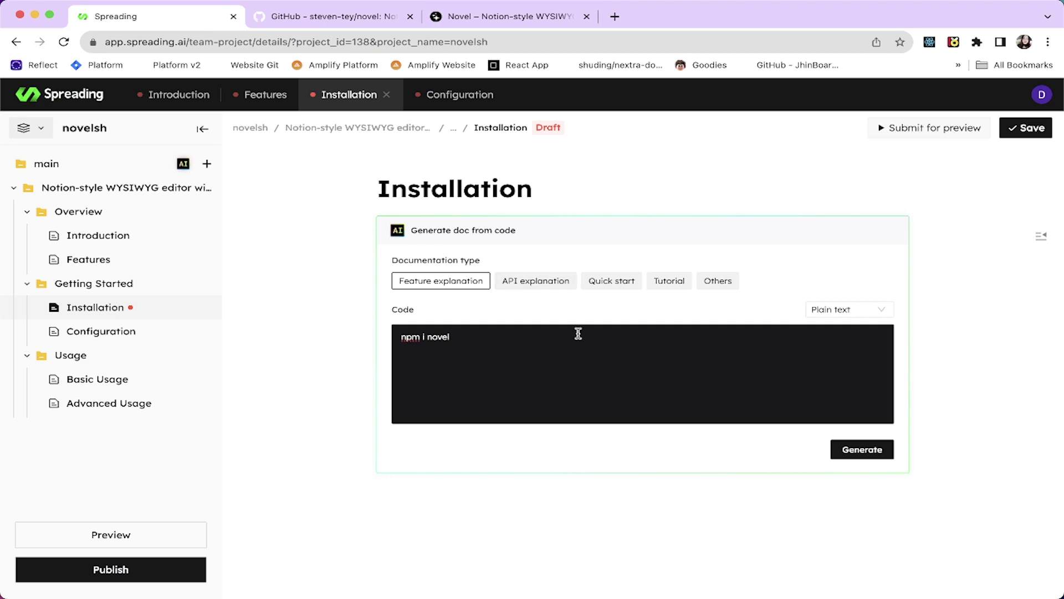
pyautogui.press('super+v')
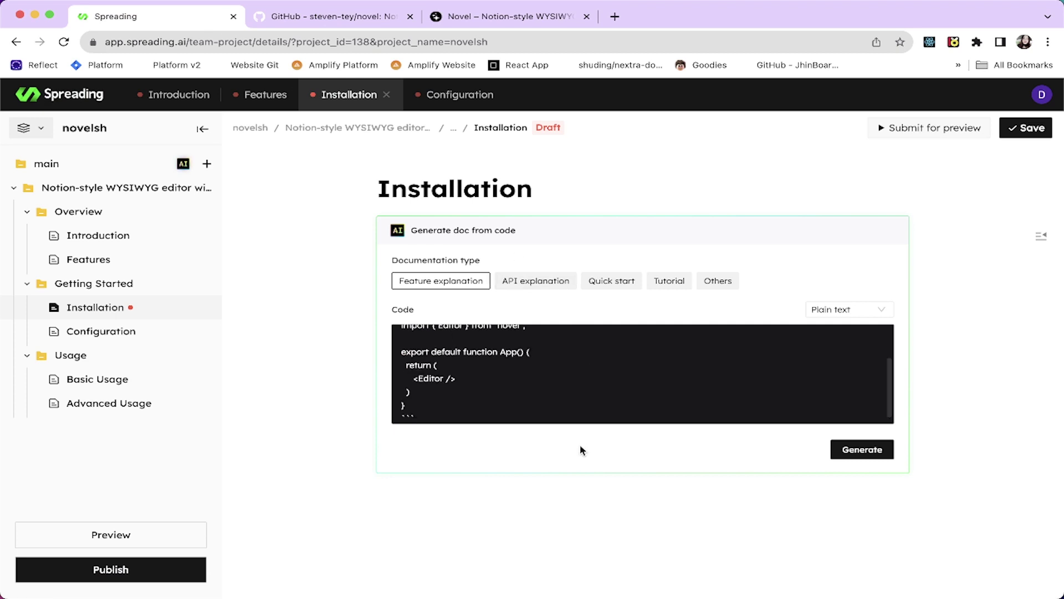
# - Remove the backtick fences around the pasted snippet and generate the document with the Quick start documentation type
pyautogui.click(566, 421)
pyautogui.scroll(3, 566, 422)
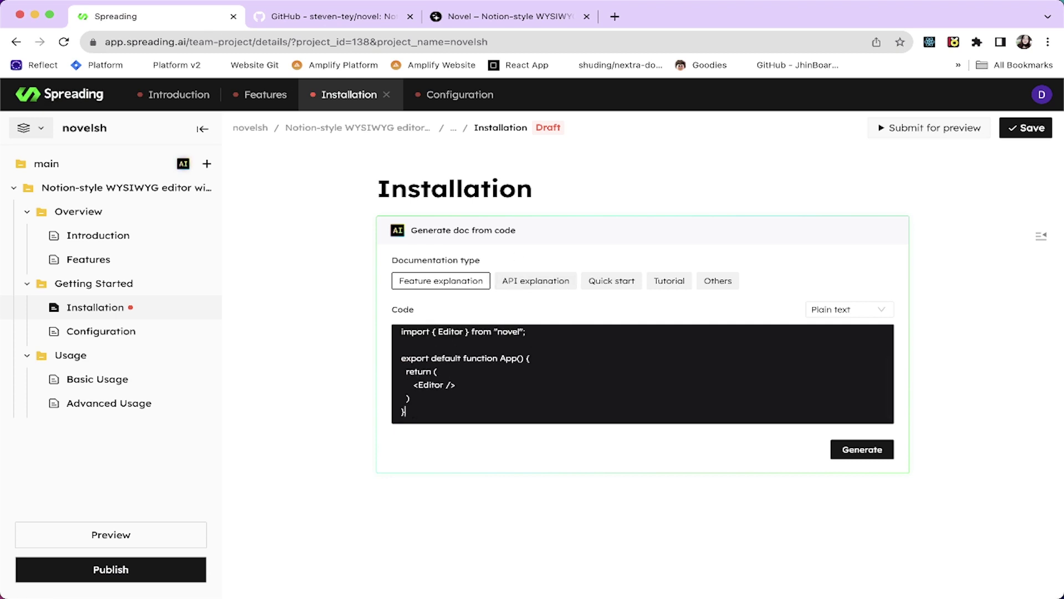
pyautogui.click(548, 371)
pyautogui.click(485, 352)
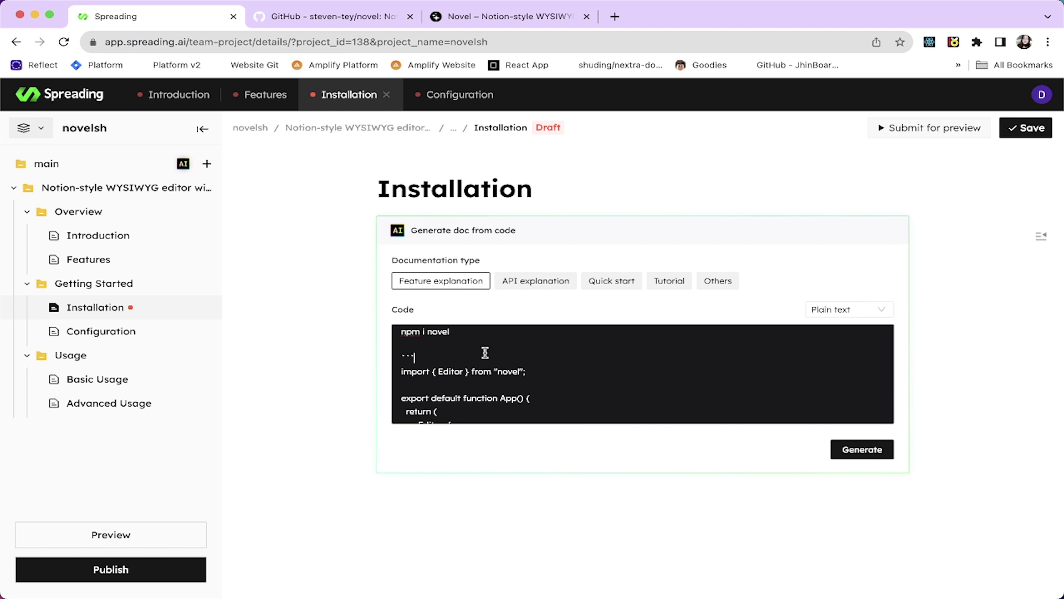
pyautogui.press('BackSpace')
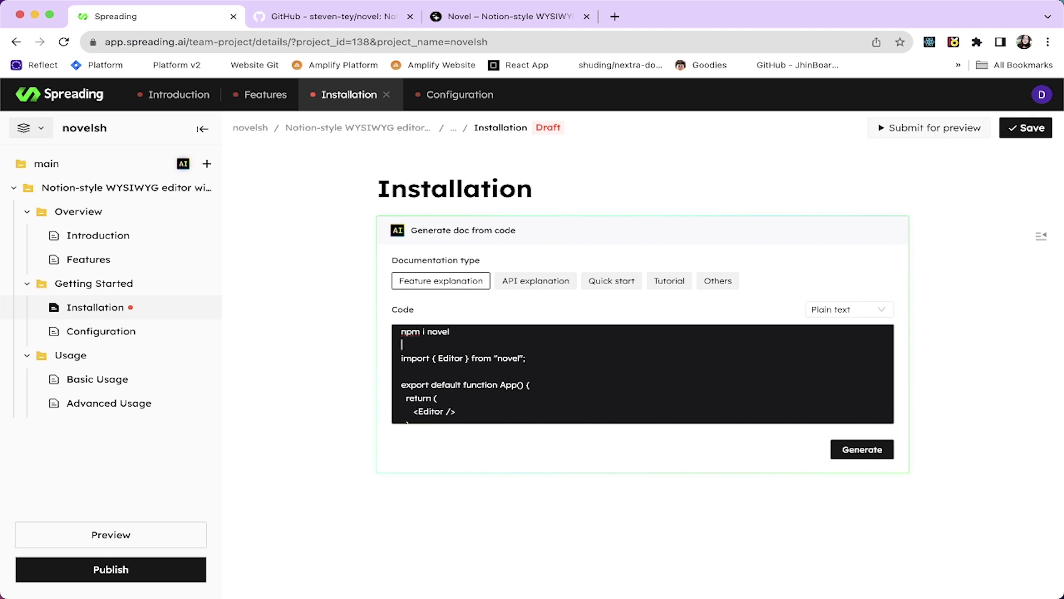
pyautogui.click(622, 283)
pyautogui.click(860, 452)
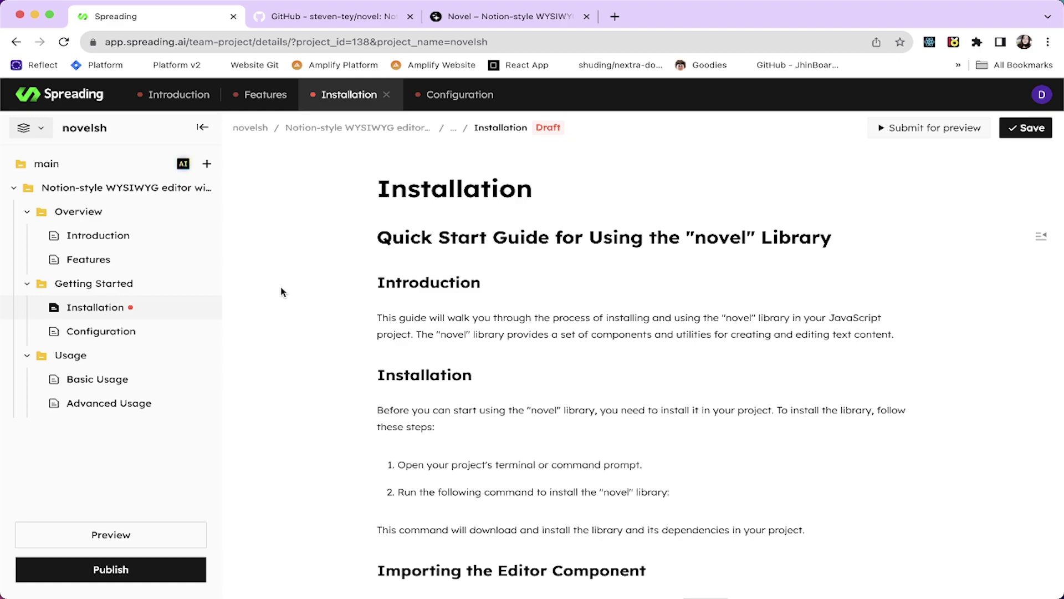
# - Review the generated guide and insert a code block under installation step 2, "Run the following command to install the "novel" library:"
pyautogui.scroll(-6, 580, 270)
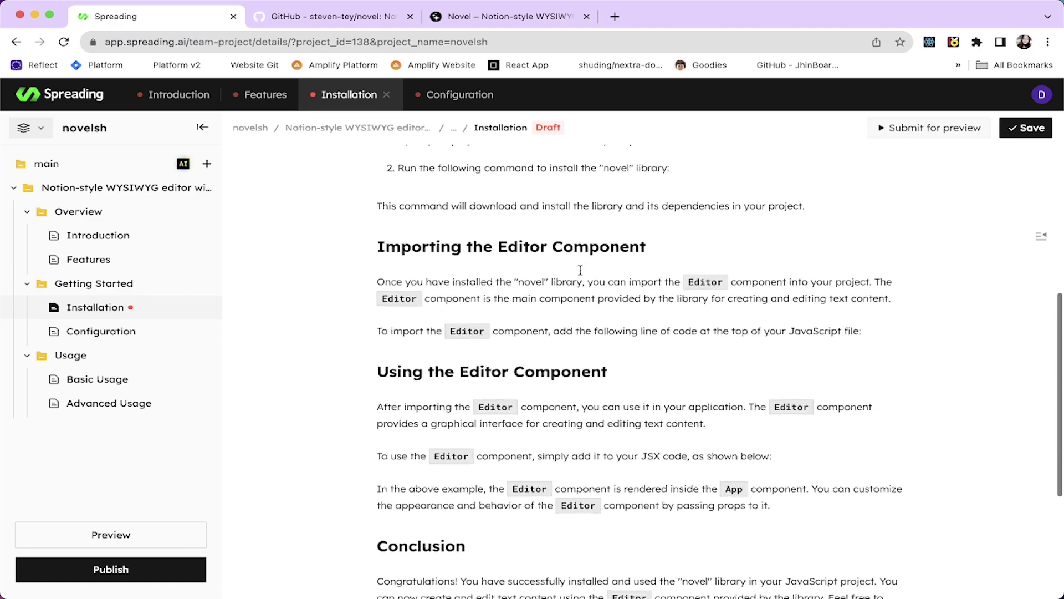
pyautogui.scroll(-3, 580, 270)
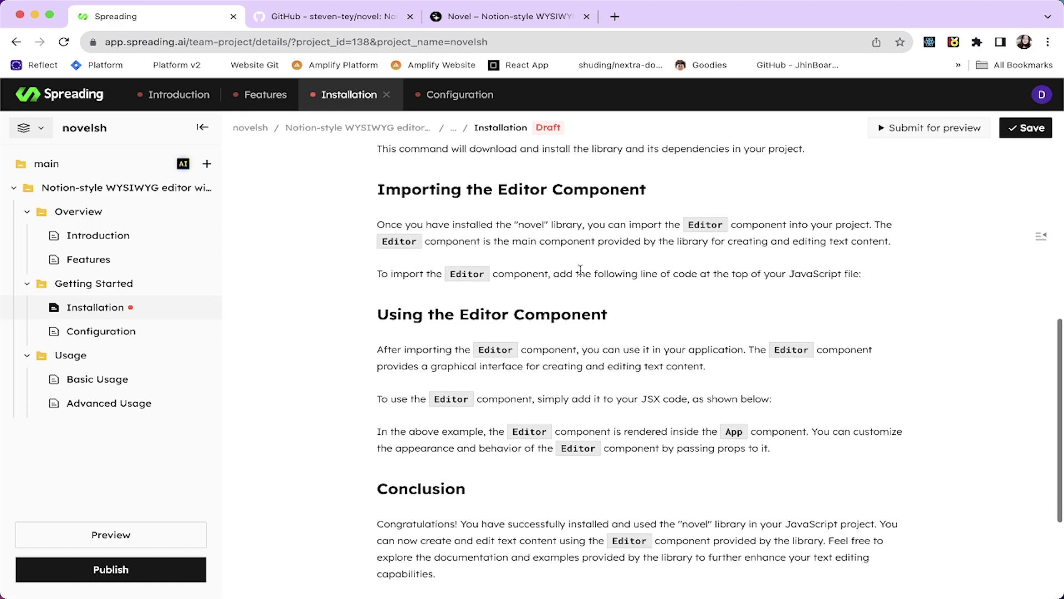
pyautogui.scroll(8, 580, 270)
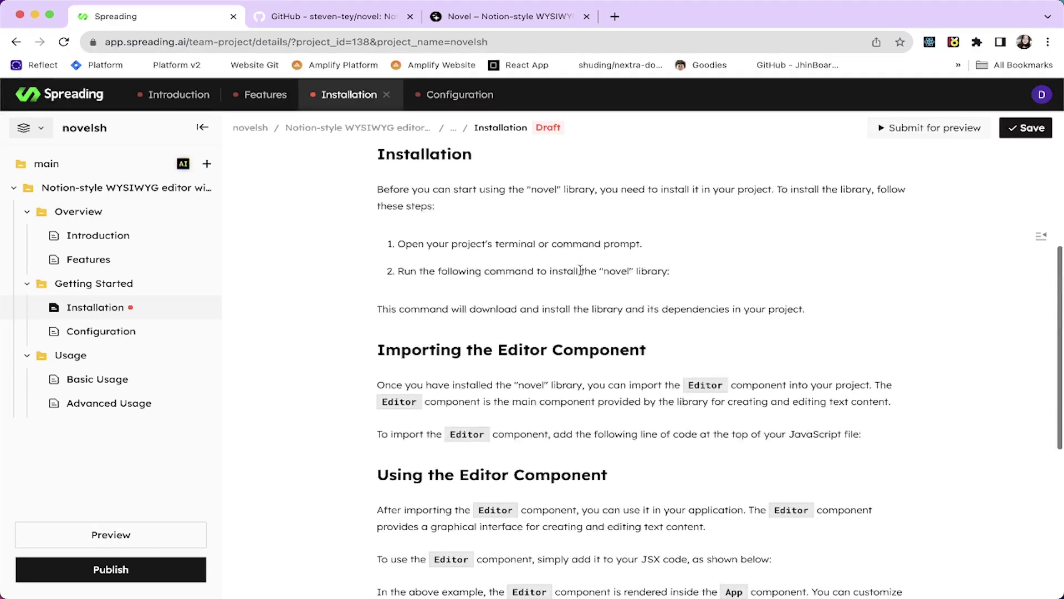
pyautogui.scroll(2, 581, 270)
pyautogui.scroll(-8, 581, 270)
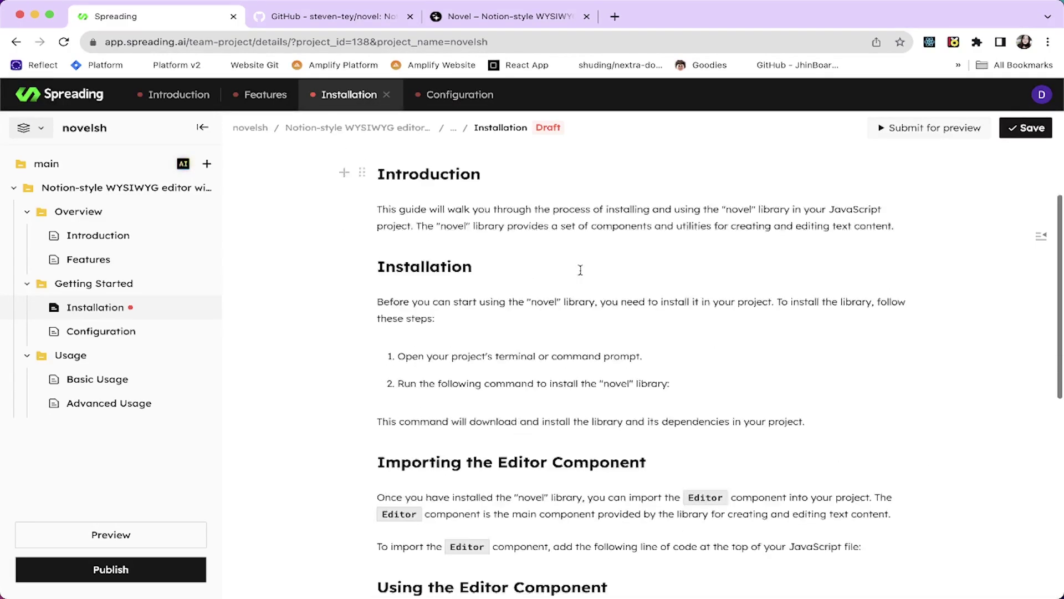
pyautogui.scroll(6, 581, 270)
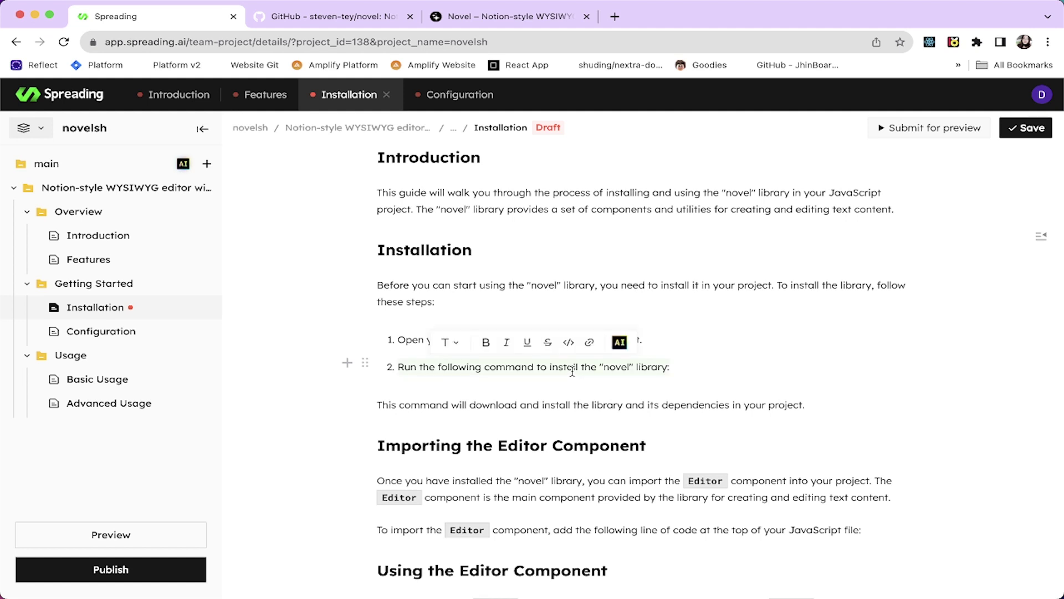
pyautogui.click(572, 369)
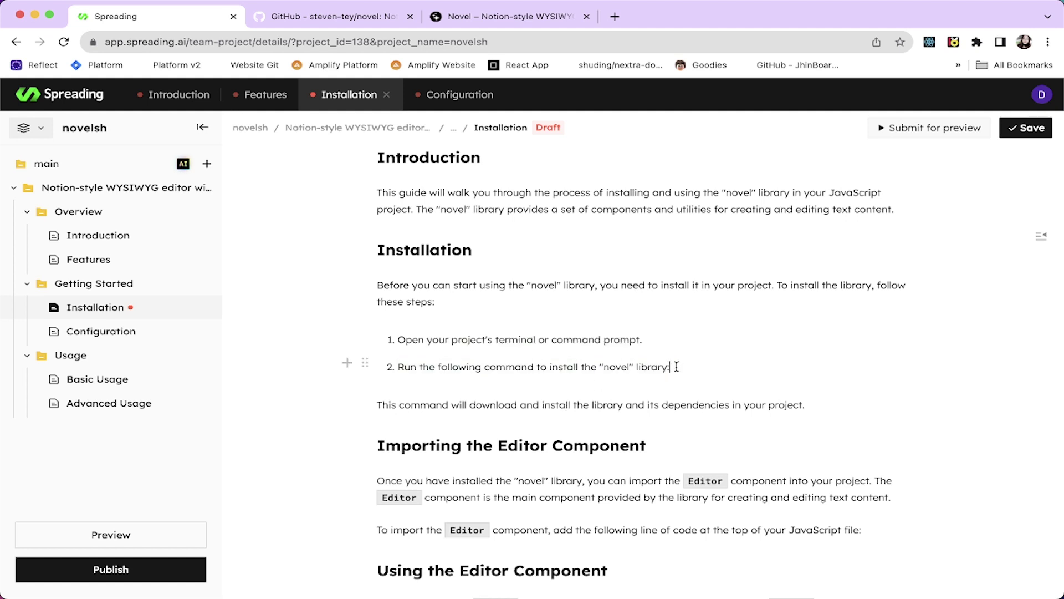
pyautogui.press('Return')
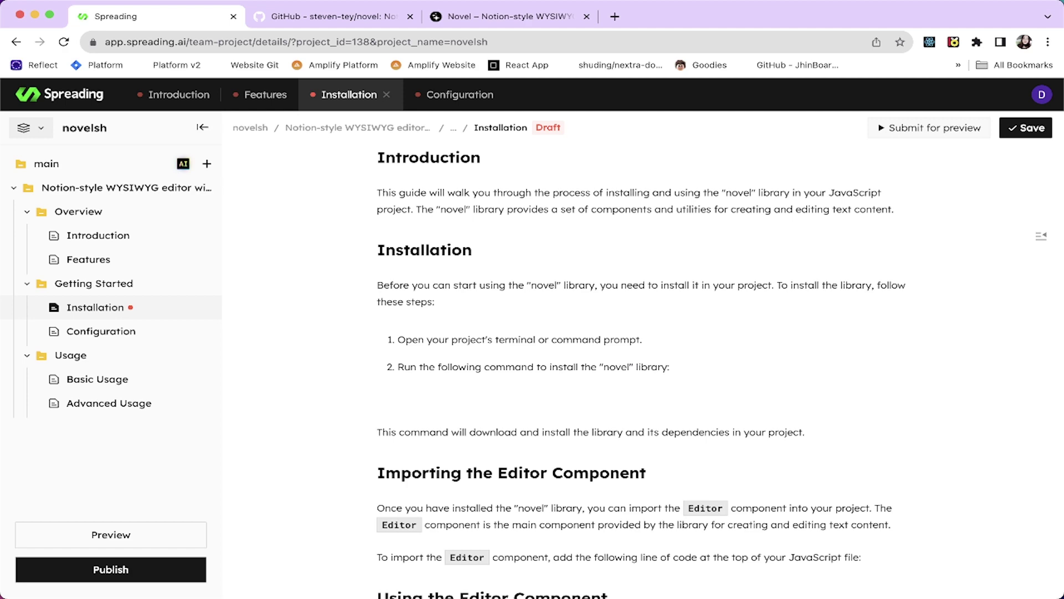
pyautogui.write('/')
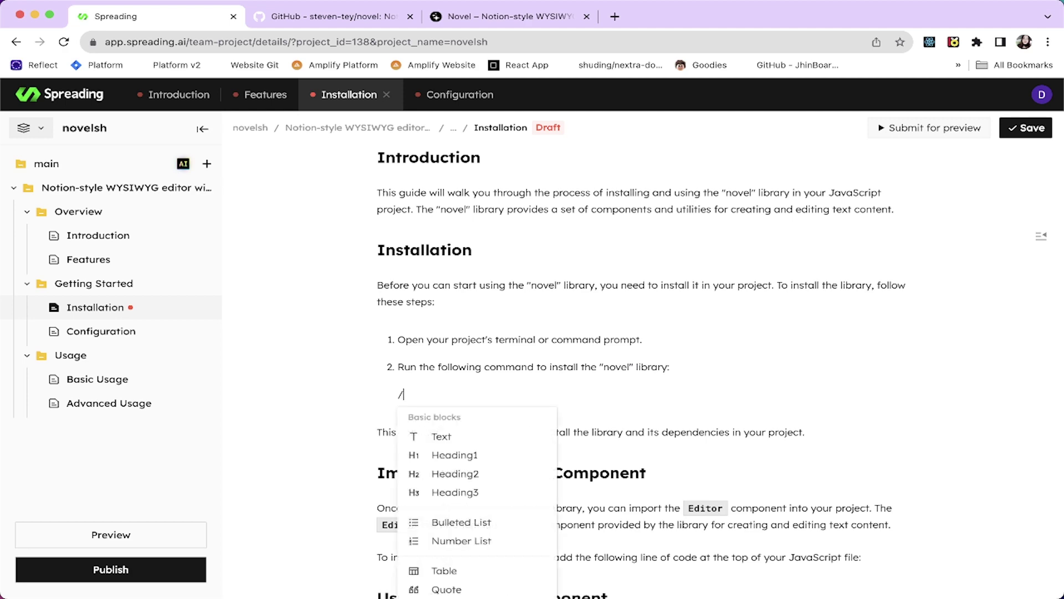
pyautogui.scroll(-3, 482, 566)
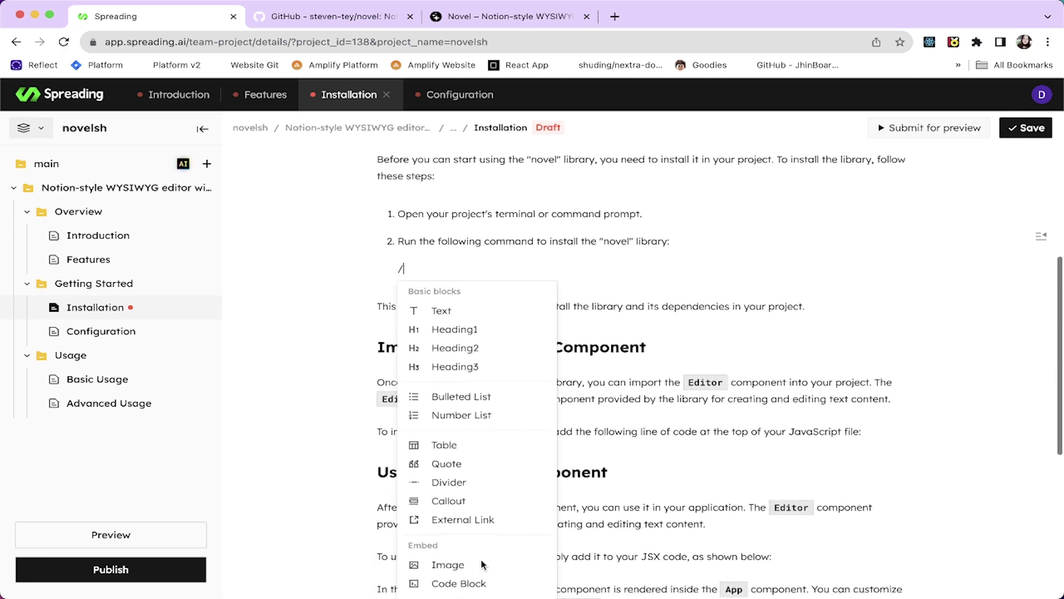
pyautogui.click(482, 533)
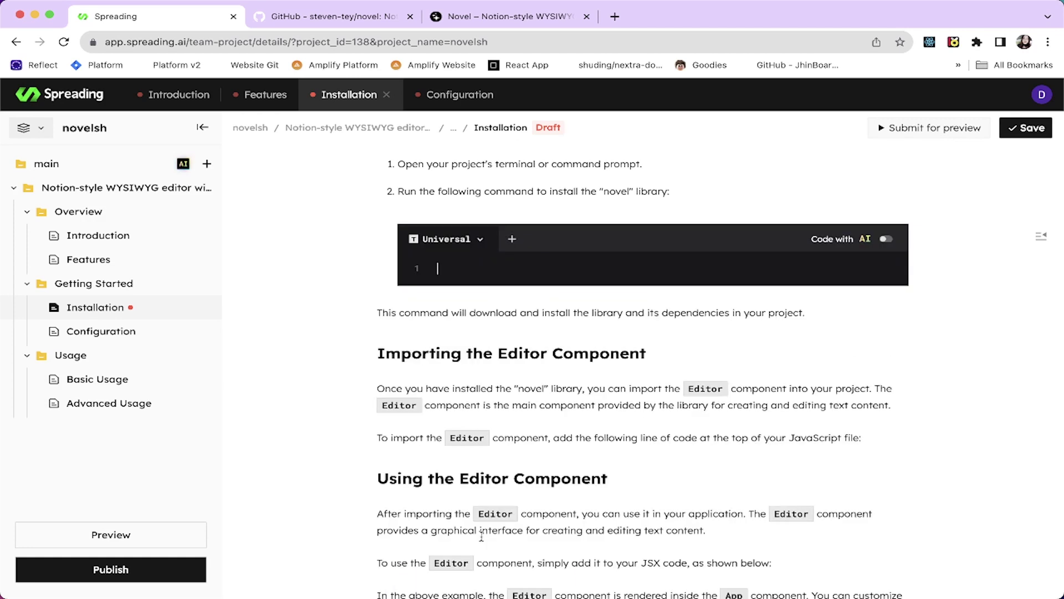
# - Enter "npm i novel" as the new code block's content, deleting the pasted Editor snippet from it
pyautogui.write('``` import { Editor } from "novel";  export default function App() {   return (     <Editor />   ) } ```')
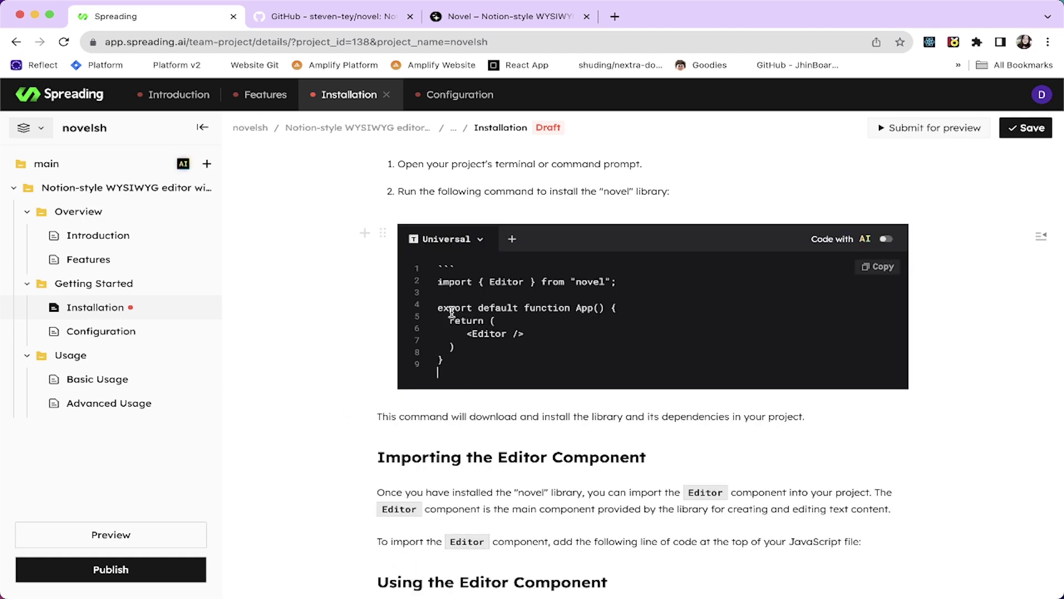
pyautogui.click(472, 264)
pyautogui.write('npm i novel')
pyautogui.moveTo(444, 360); pyautogui.dragTo(434, 283)
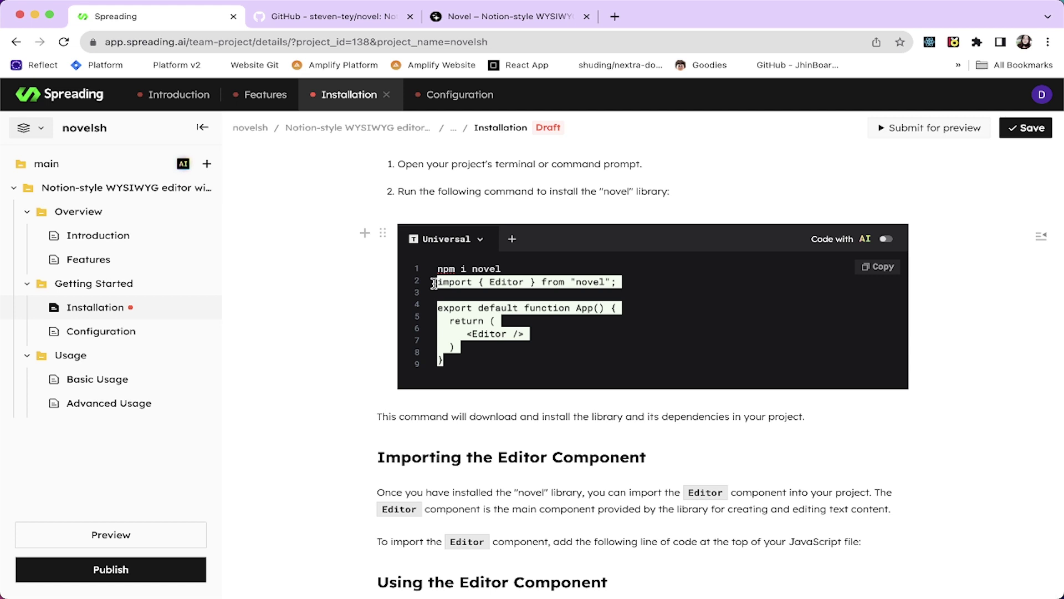
pyautogui.press('BackSpace')
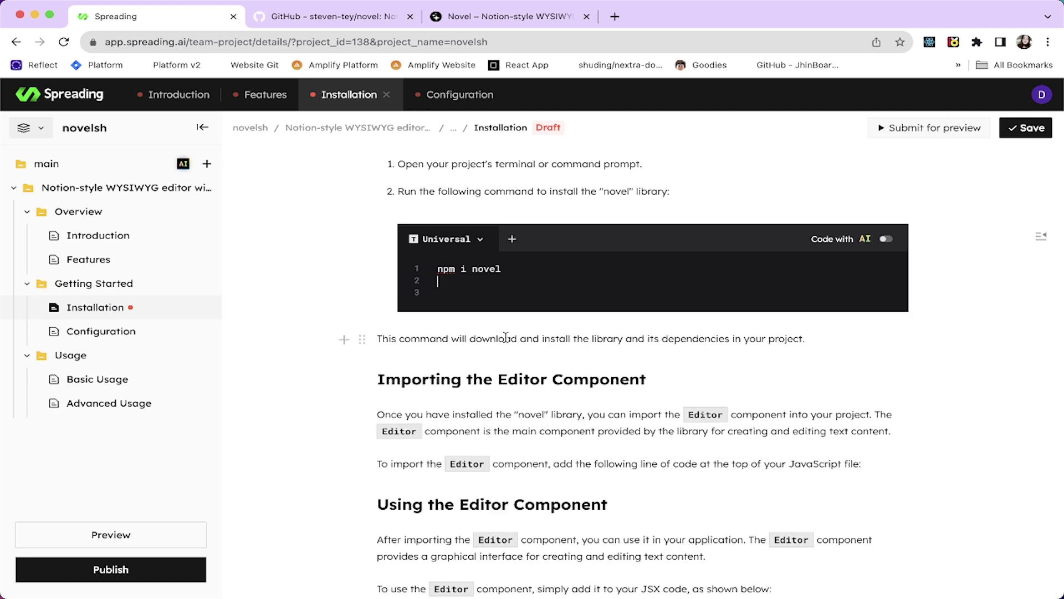
# - Switch the code block's language to JavaScript and back to Plain text
pyautogui.click(480, 239)
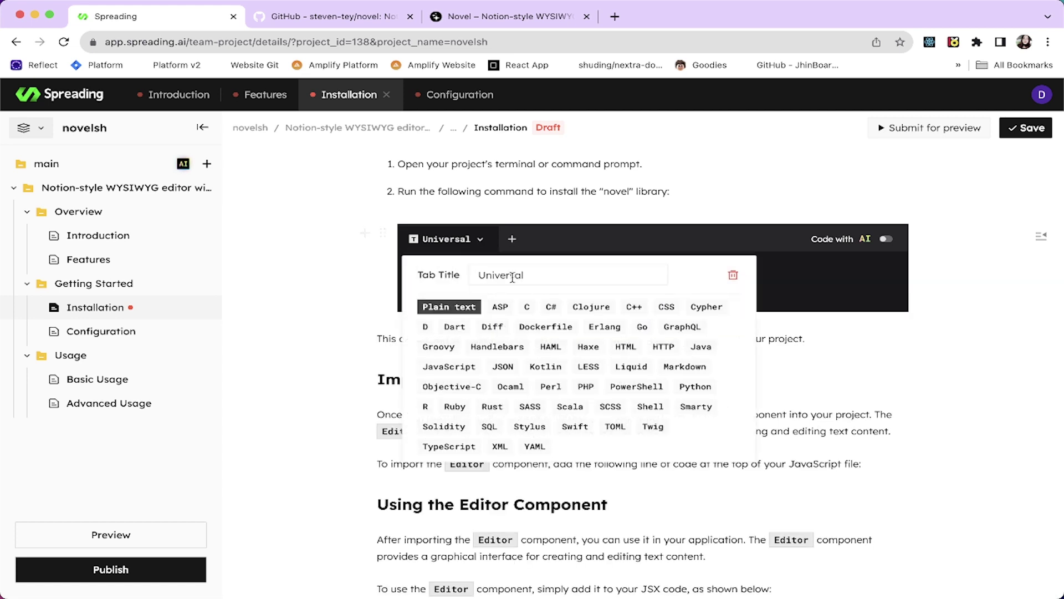
pyautogui.click(450, 367)
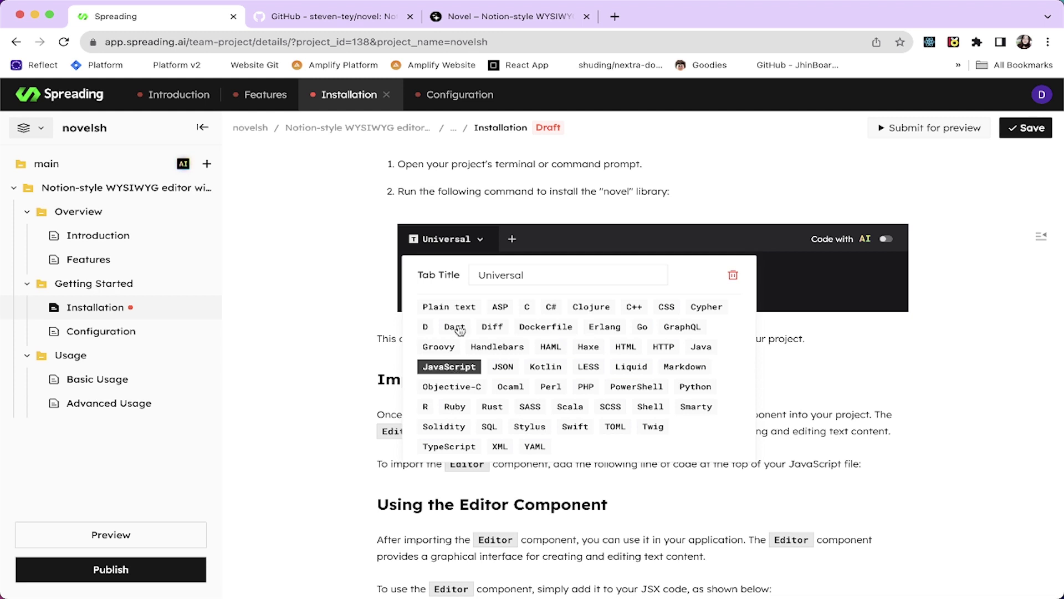
pyautogui.click(449, 309)
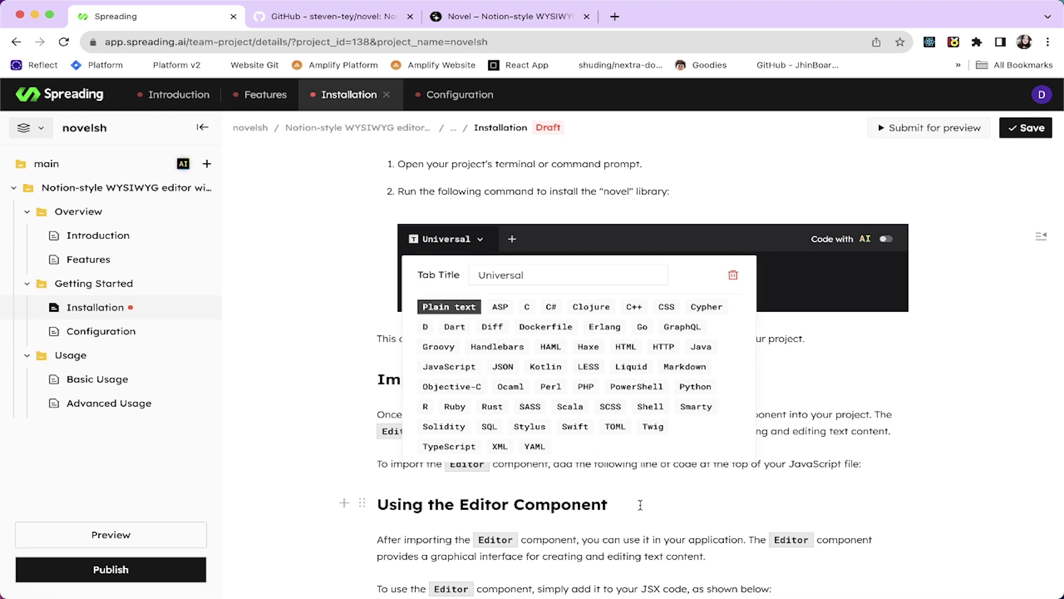
pyautogui.click(804, 381)
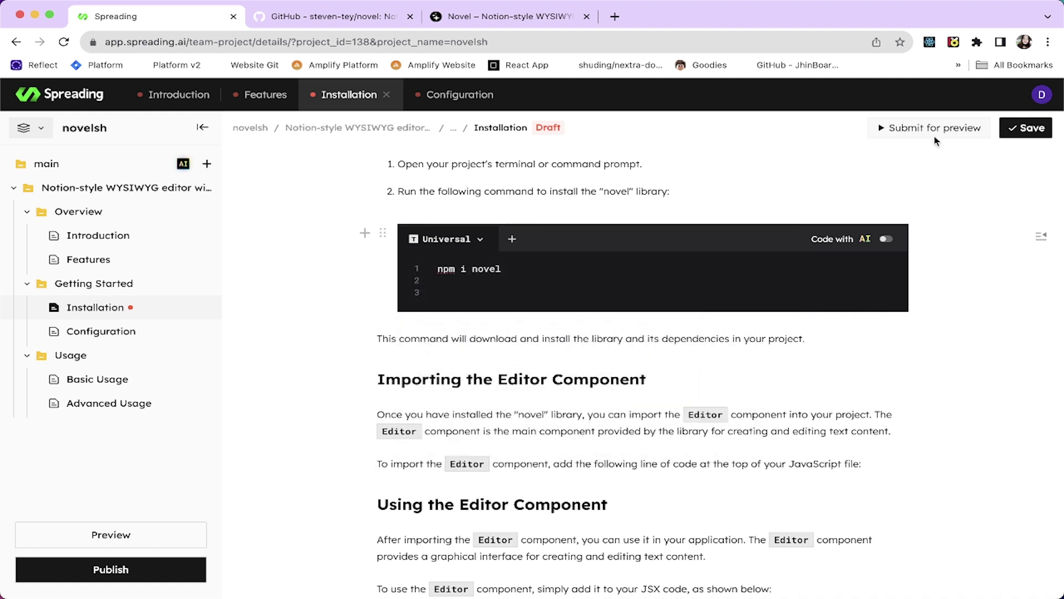
# - Delete the two empty lines below "npm i novel" in the code block and save the Installation page
pyautogui.click(1027, 127)
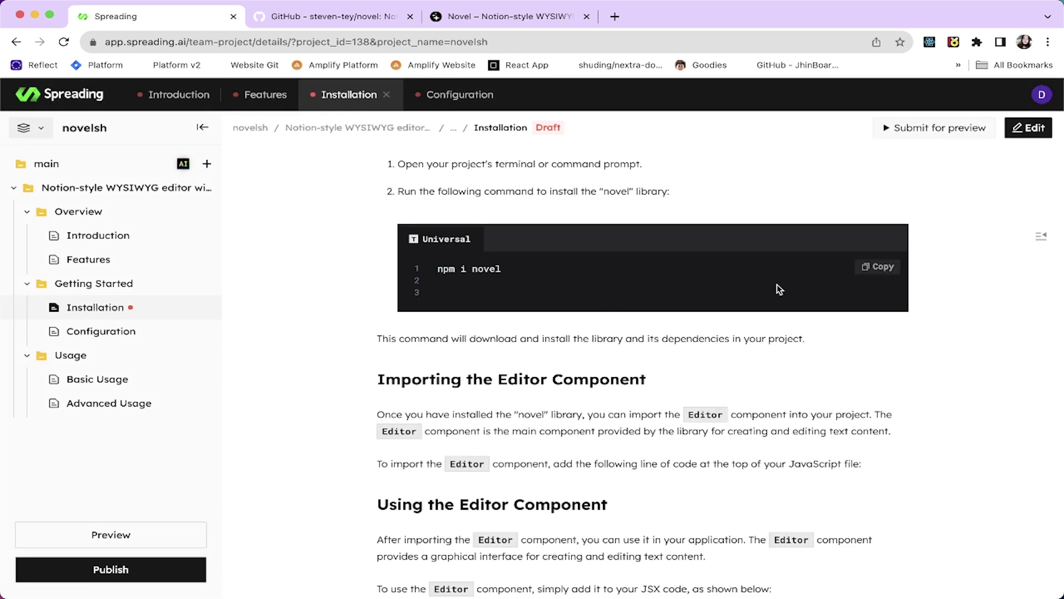
pyautogui.click(1029, 128)
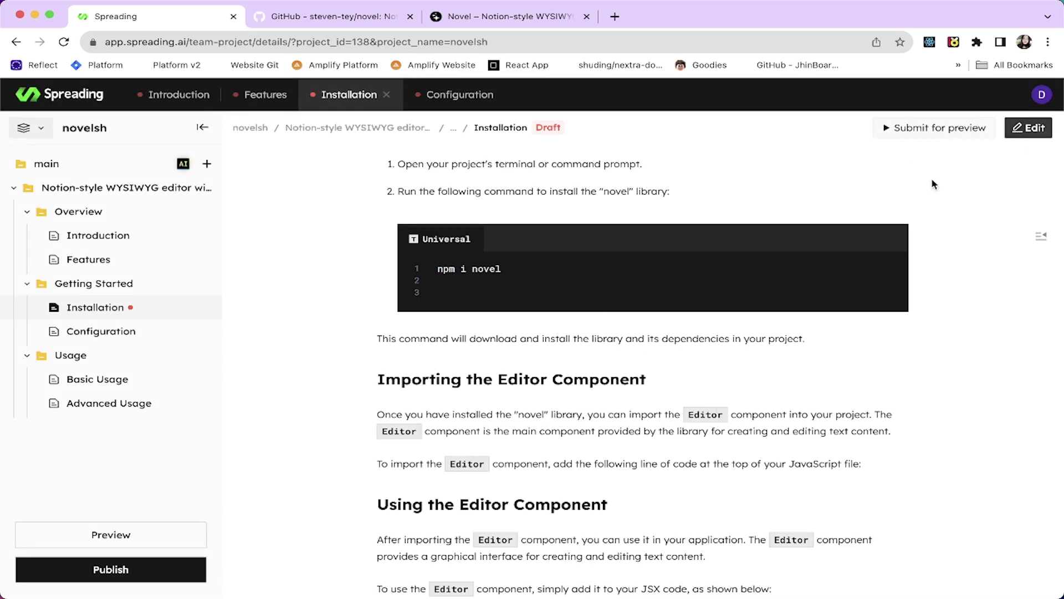
pyautogui.click(535, 298)
pyautogui.press('BackSpace')
pyautogui.press('BackSpace')
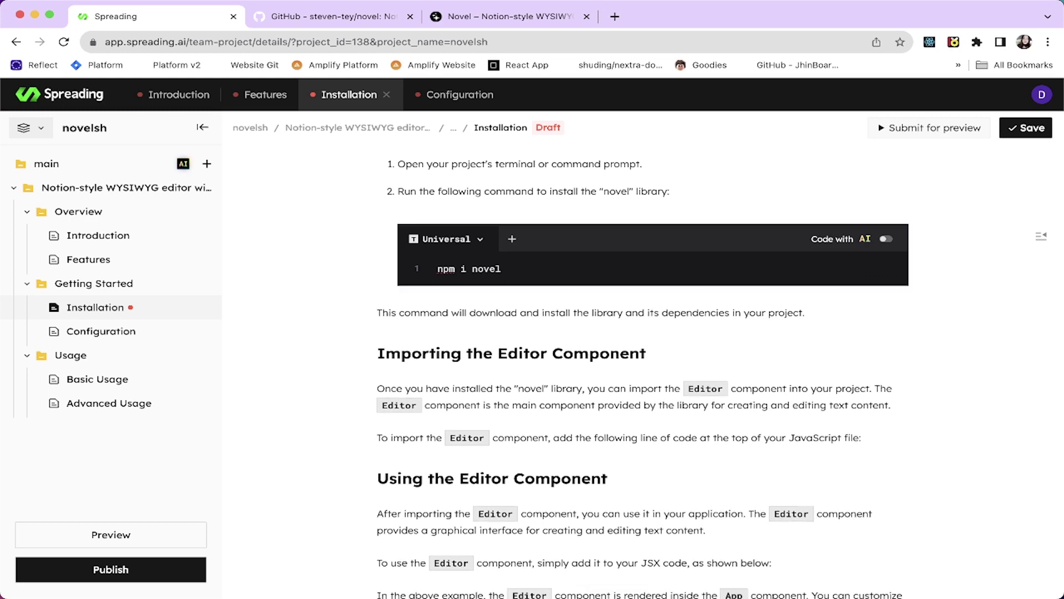
pyautogui.click(1011, 129)
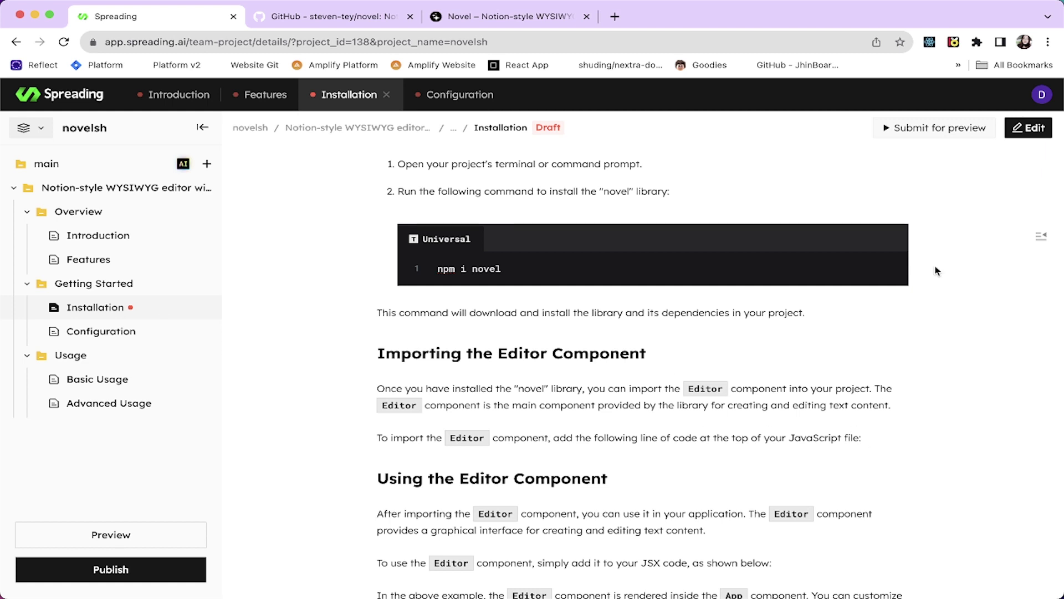
# - Paste the Editor usage snippet as a code block below the sentence on importing the Editor component, and save the page
pyautogui.click(1029, 127)
pyautogui.click(863, 438)
pyautogui.press('Return')
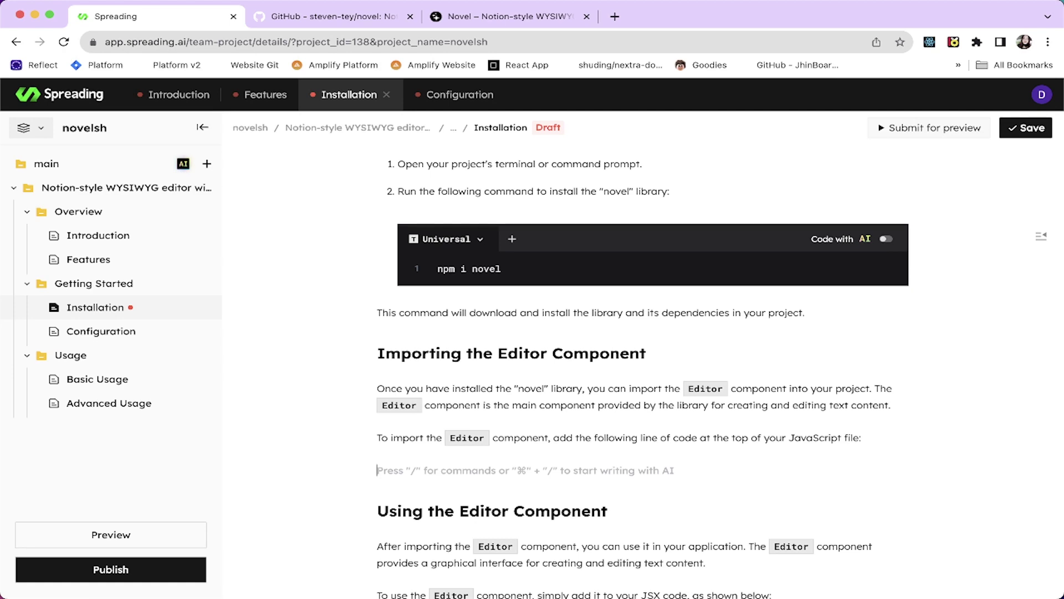
pyautogui.press('super+v')
pyautogui.scroll(-4, 719, 371)
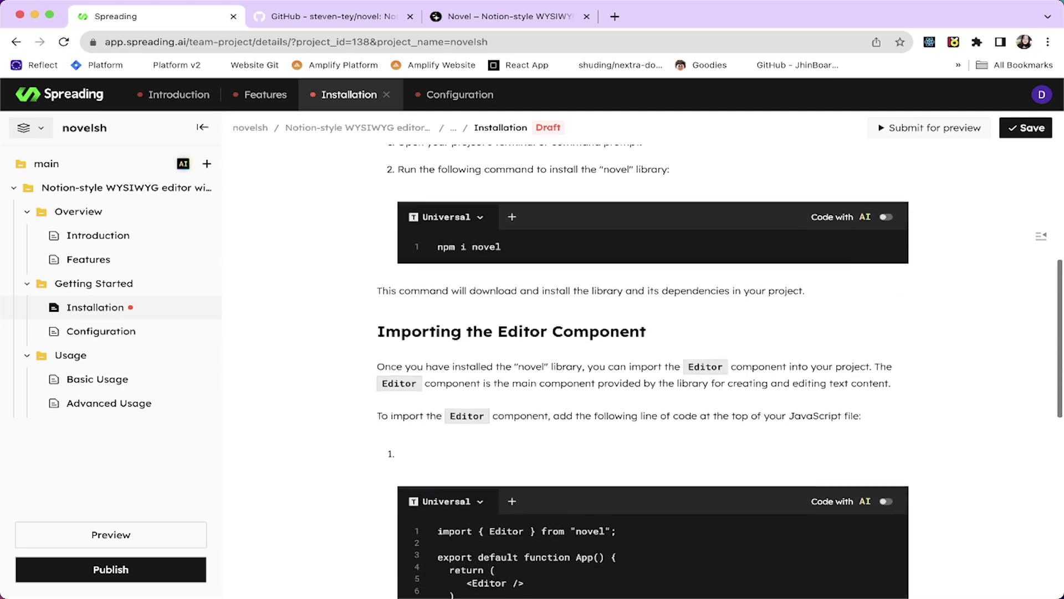
pyautogui.scroll(-2, 719, 371)
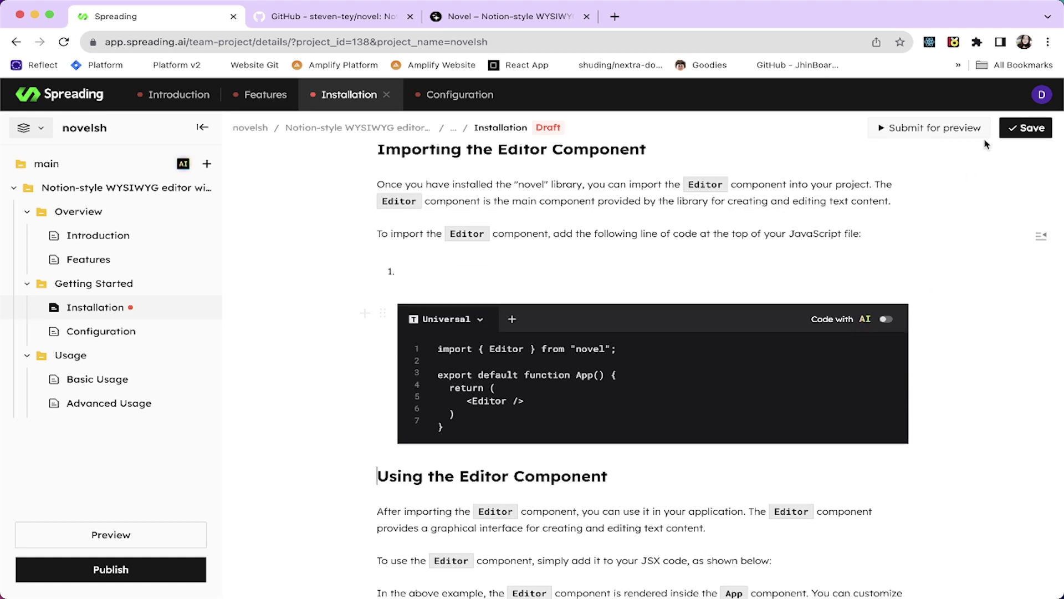
pyautogui.click(1029, 128)
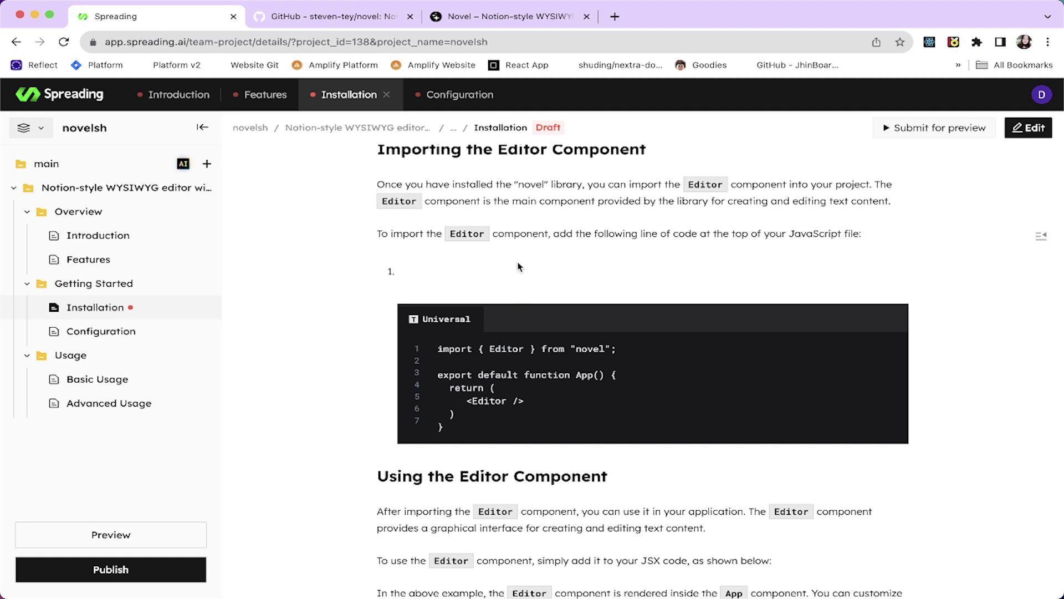
# - Reopen the Installation page for editing and undo the numbered-list code block inserted below the sentence on importing the Editor component
pyautogui.doubleClick(450, 293)
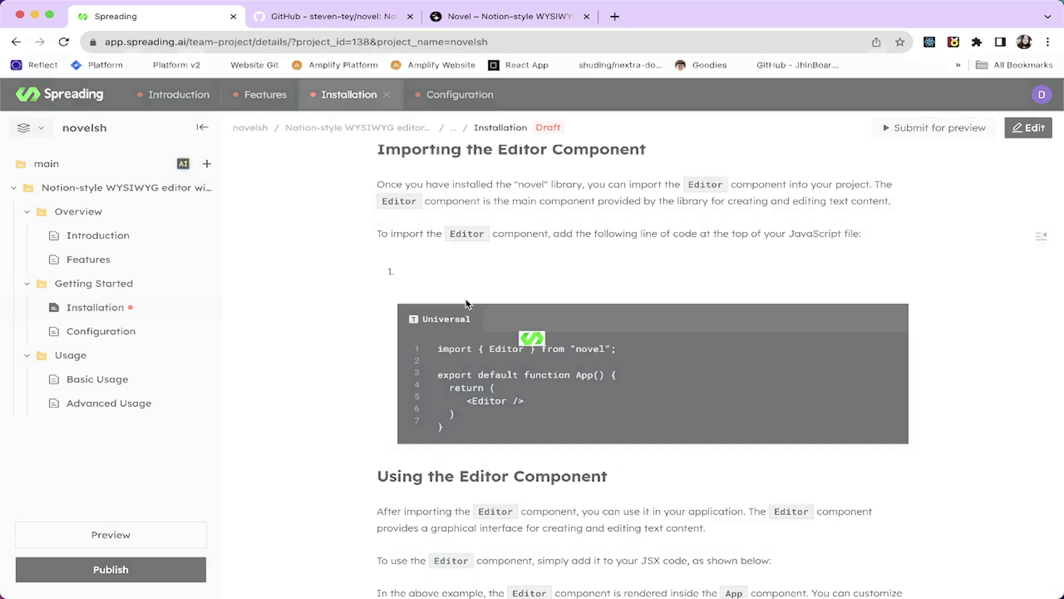
pyautogui.hotkey('ctrl', 'z')
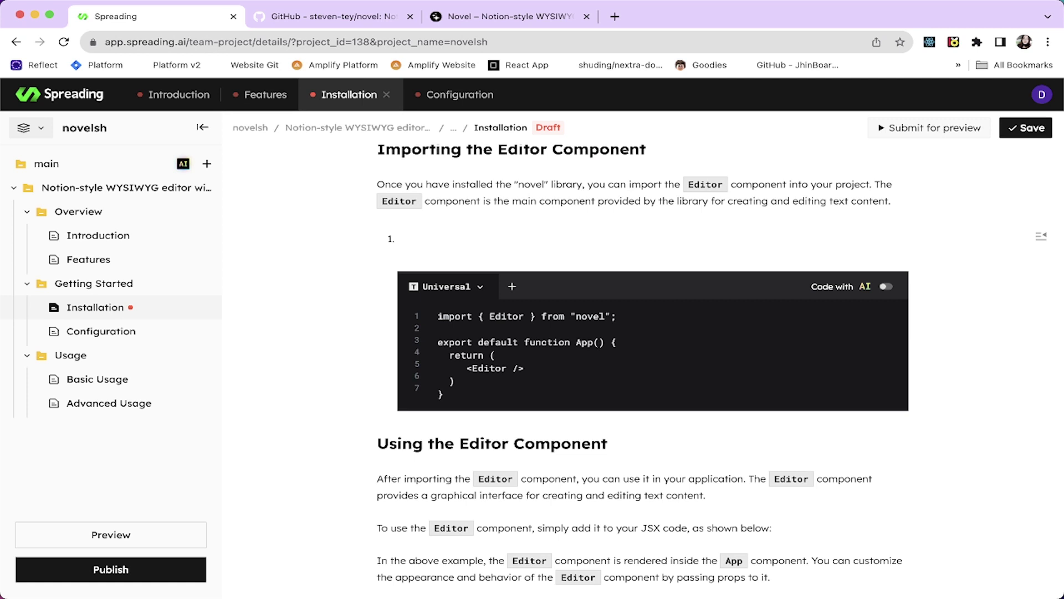
pyautogui.press('super+shift+z')
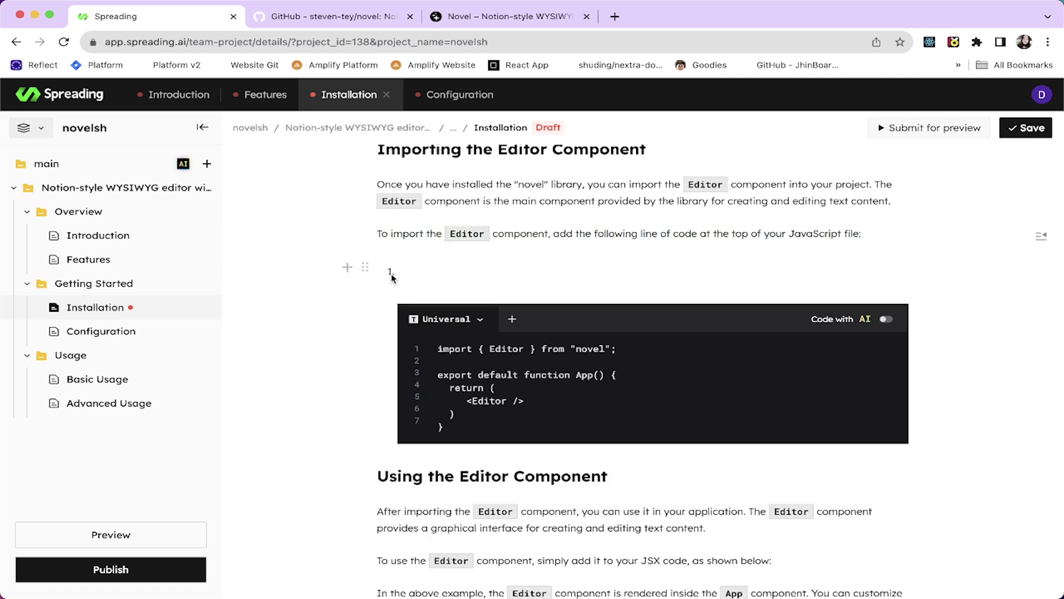
pyautogui.press('super+z')
pyautogui.press('super+z')
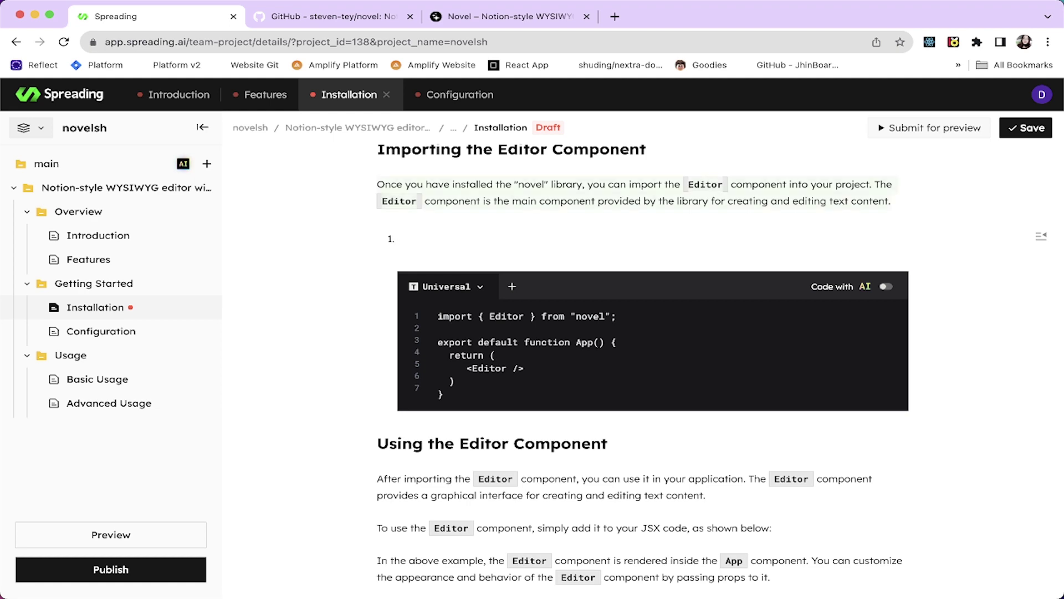
pyautogui.press('super+z')
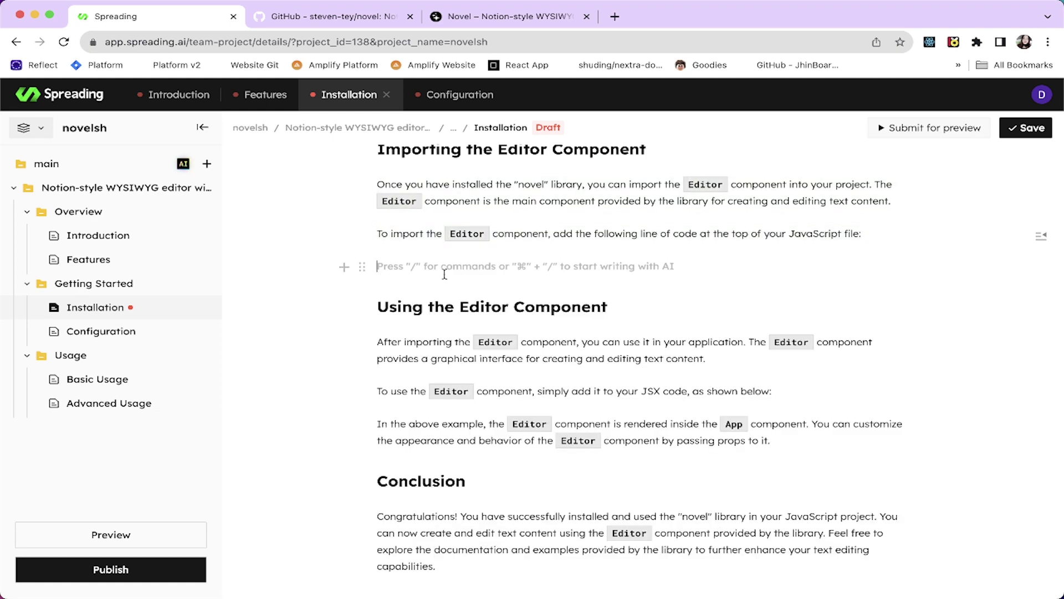
pyautogui.scroll(1, 444, 274)
pyautogui.press('super+shift+z')
pyautogui.press('super+z')
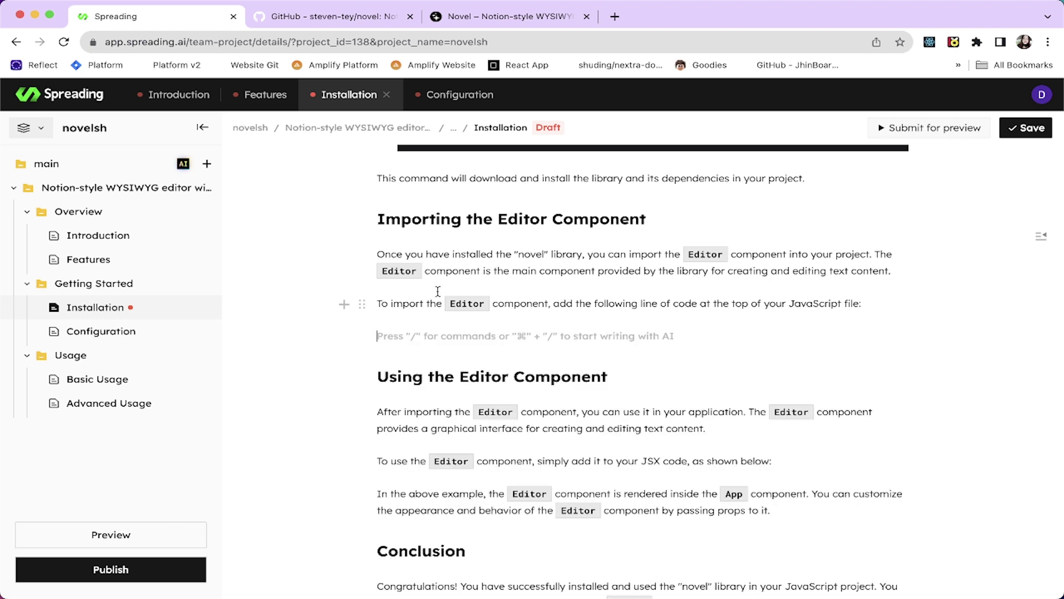
# - Insert a regular code block with the Editor usage snippet below the sentence on importing the Editor component, and save the page
pyautogui.write('/')
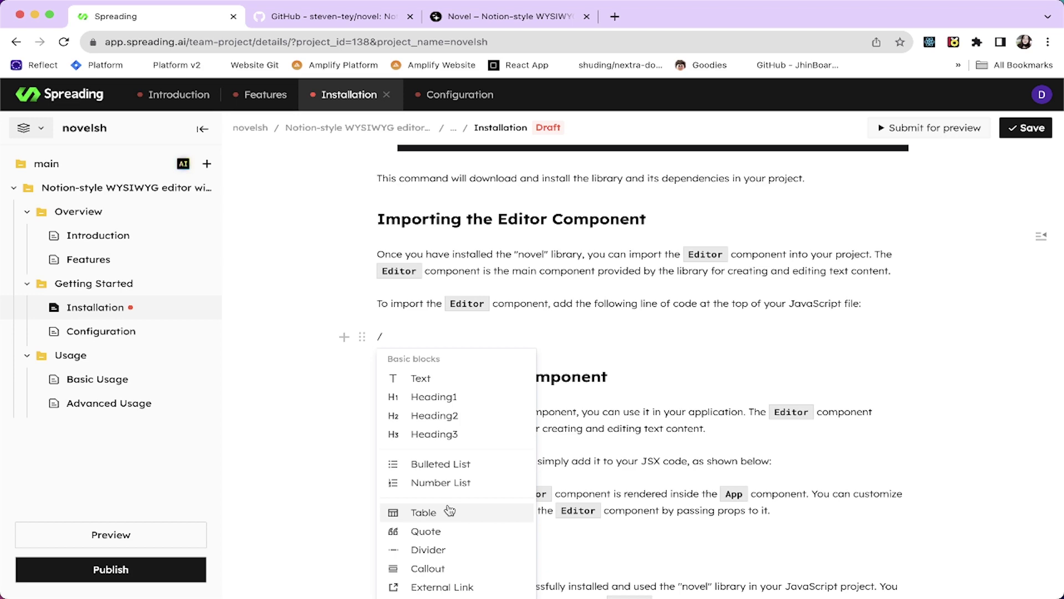
pyautogui.scroll(-1, 444, 511)
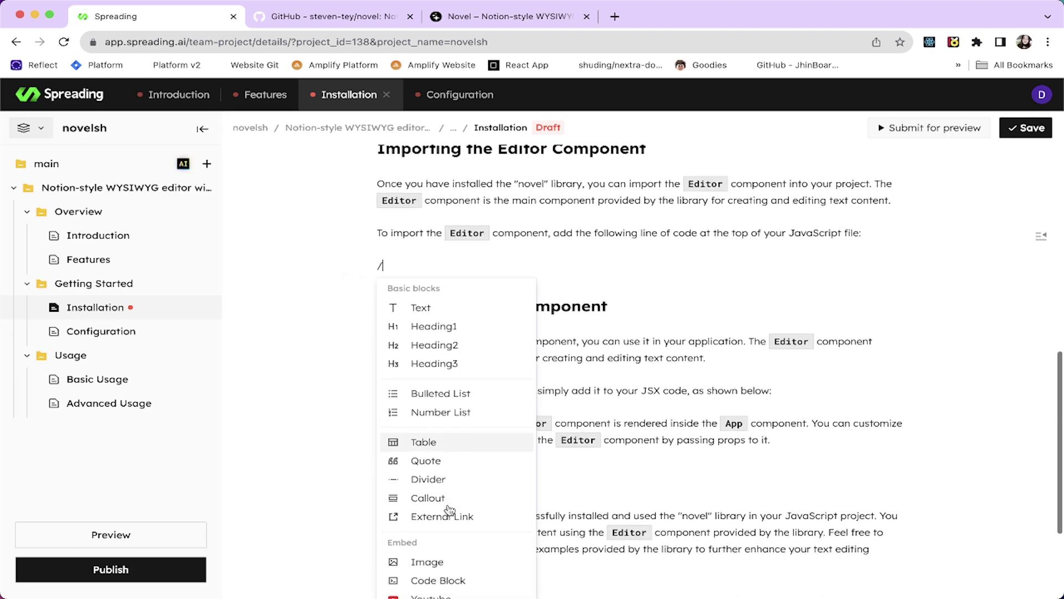
pyautogui.click(438, 580)
pyautogui.write('import { Editor } from "novel";  export default function App() {   return (     <Editor />   ) }')
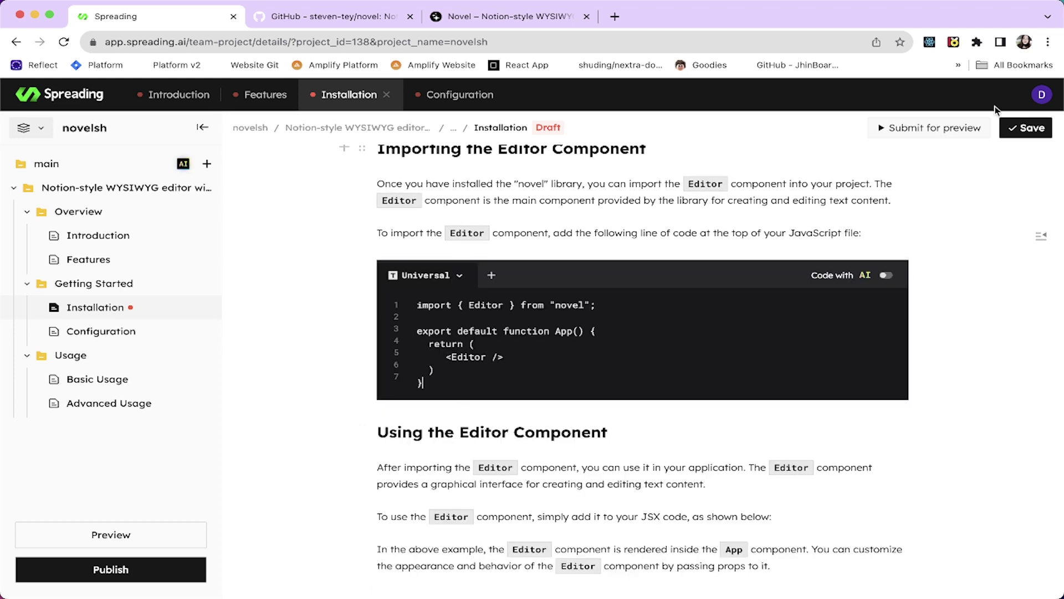
pyautogui.click(1025, 128)
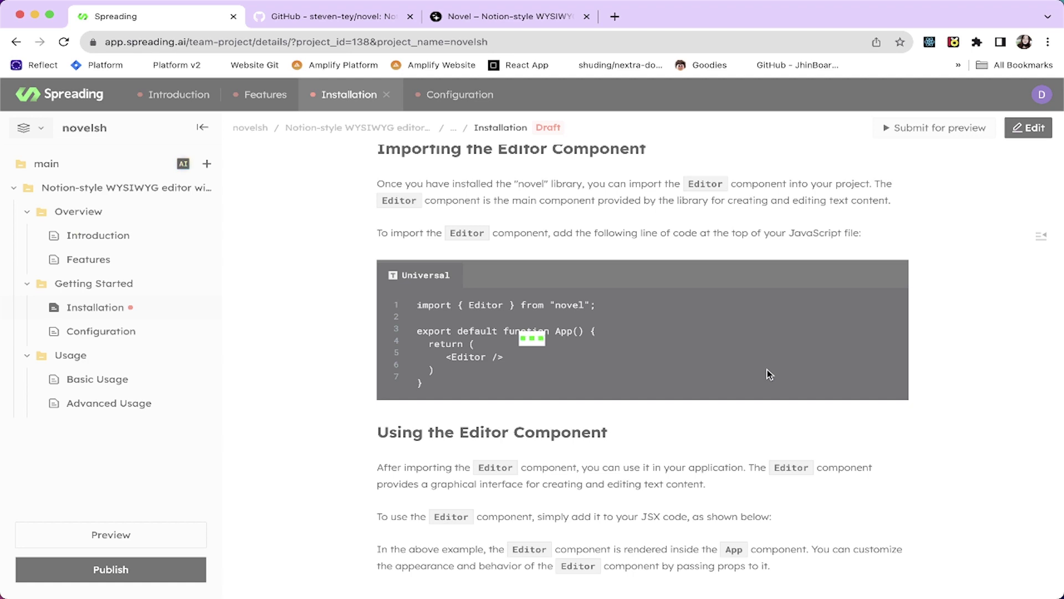
# - Review the whole Installation page, including its install steps, code blocks, Editor usage section and conclusion
pyautogui.scroll(1, 851, 438)
pyautogui.scroll(9, 852, 442)
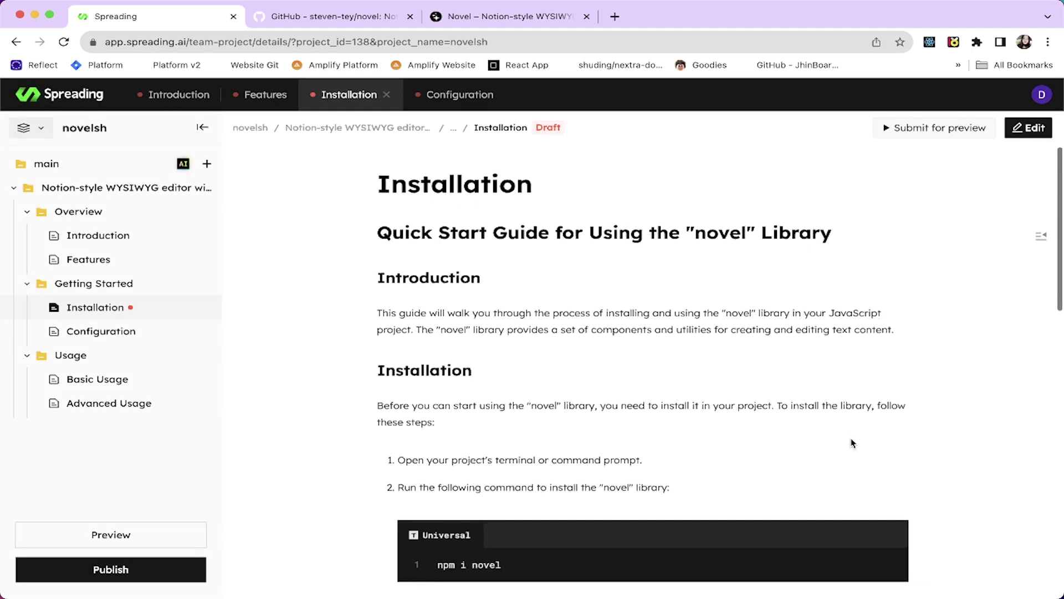
pyautogui.scroll(-7, 852, 442)
pyautogui.scroll(3, 852, 442)
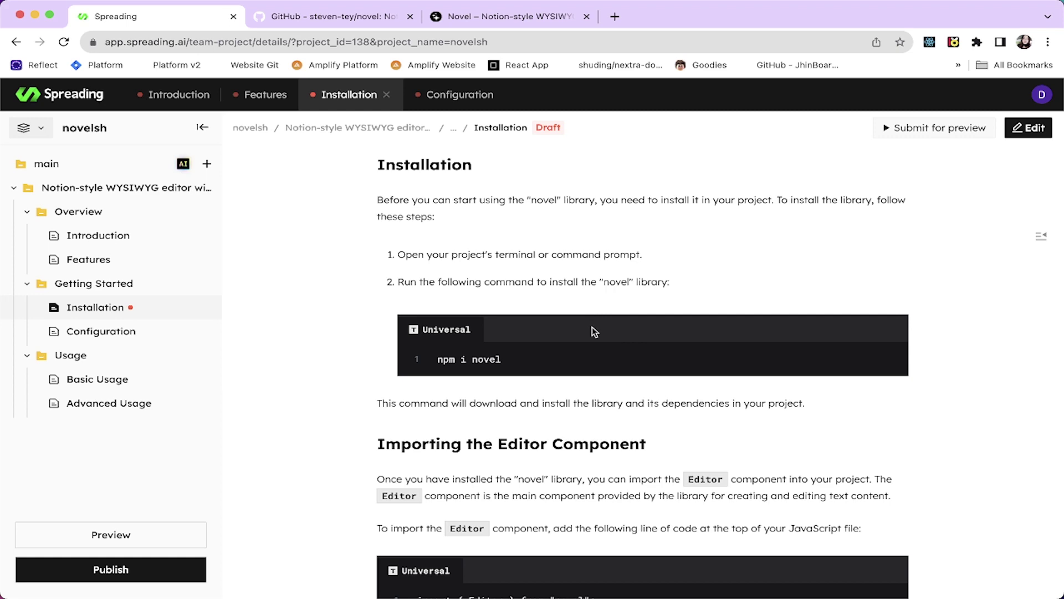
pyautogui.scroll(-6, 592, 328)
pyautogui.scroll(-2, 592, 330)
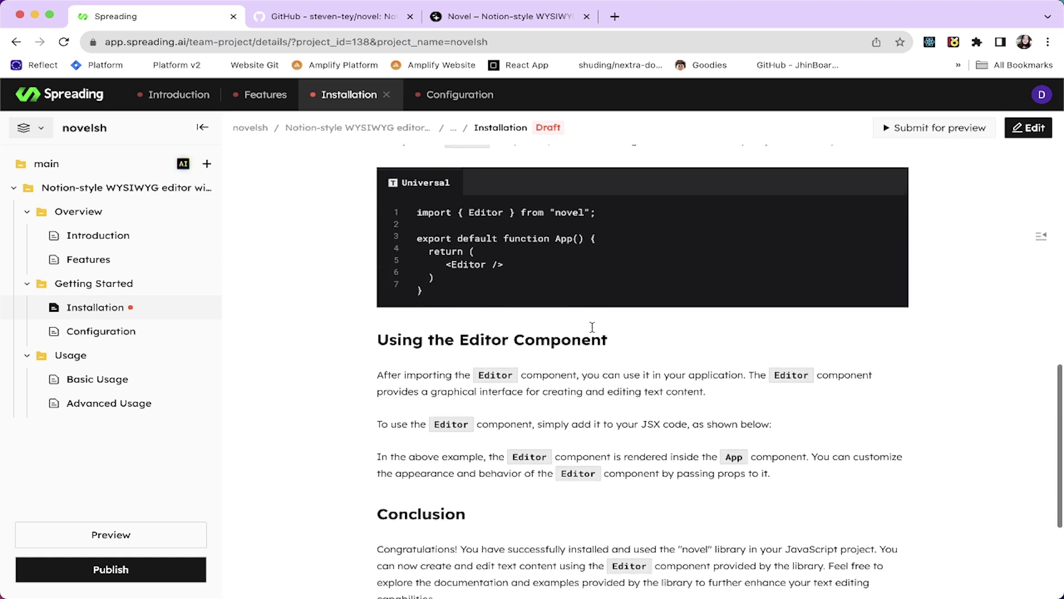
pyautogui.scroll(5, 571, 332)
pyautogui.scroll(-8, 567, 330)
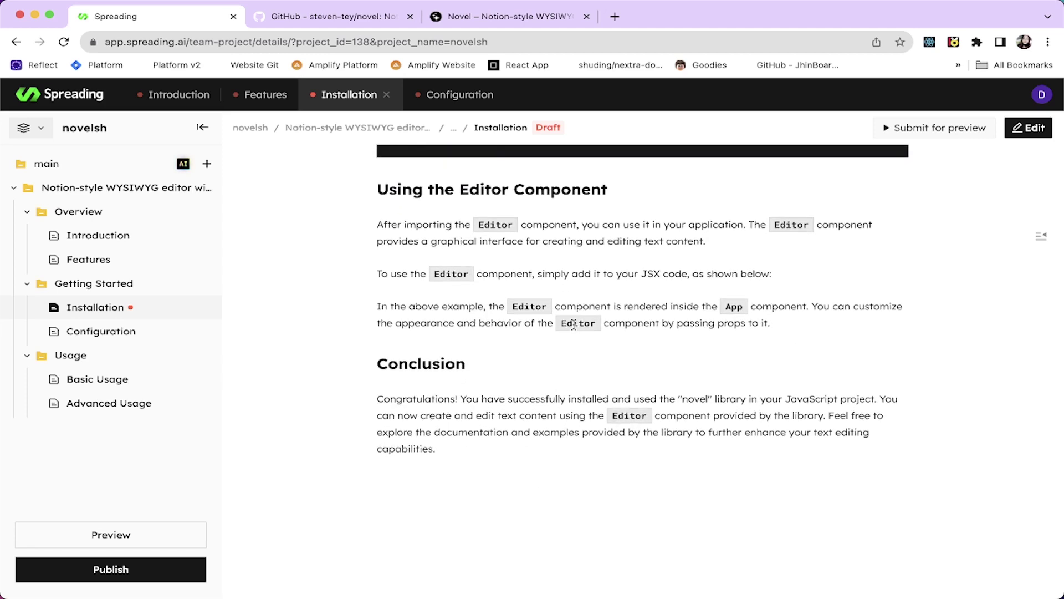
pyautogui.scroll(2, 593, 324)
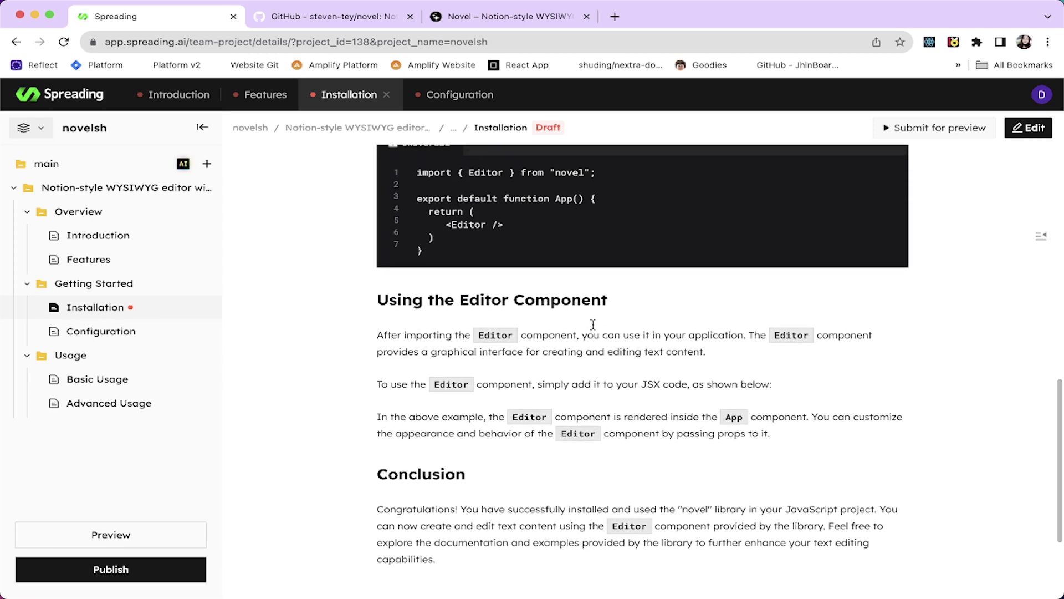
pyautogui.scroll(-1, 593, 325)
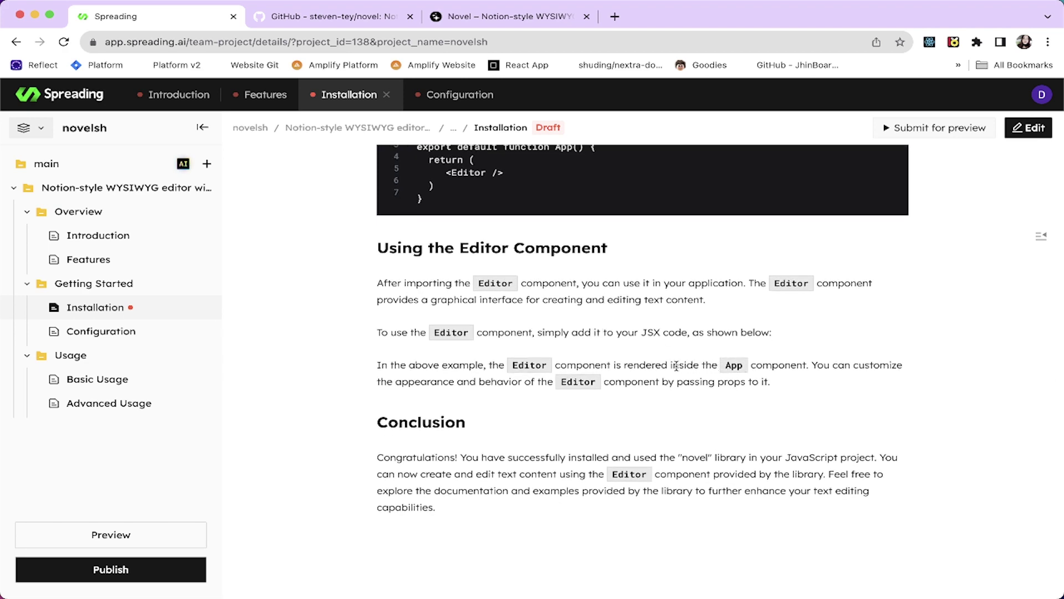
pyautogui.scroll(-2, 784, 368)
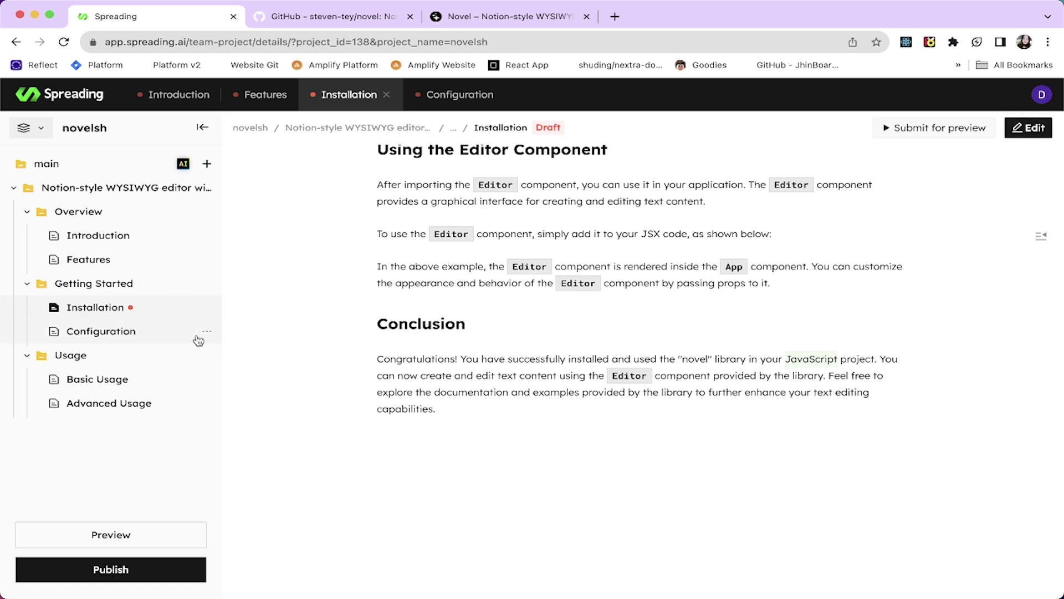
# - Delete the Usage folder together with its Basic Usage and Advanced Usage pages
pyautogui.click(207, 356)
pyautogui.click(229, 454)
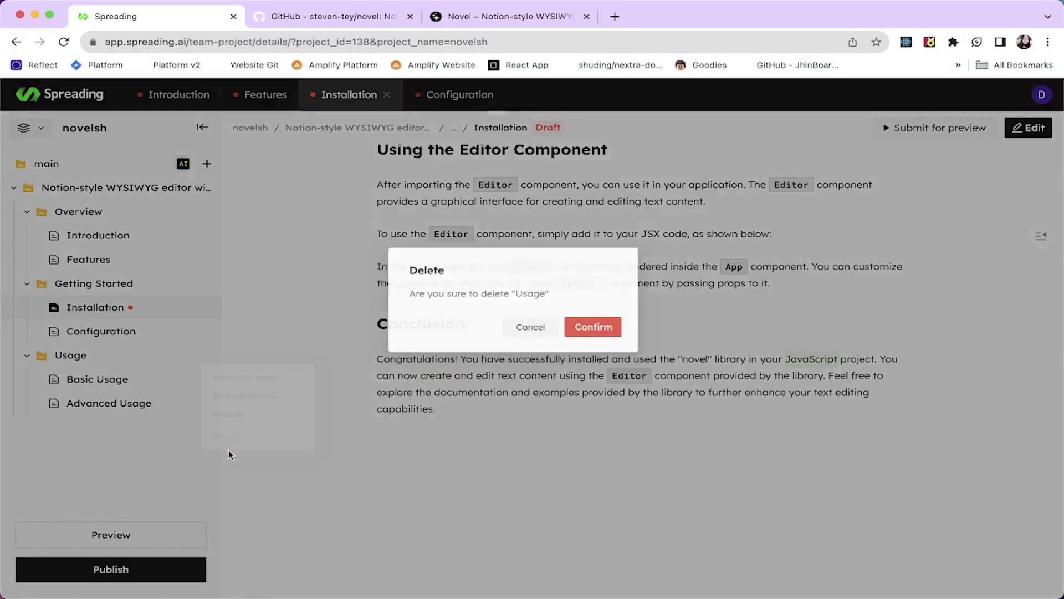
pyautogui.click(595, 320)
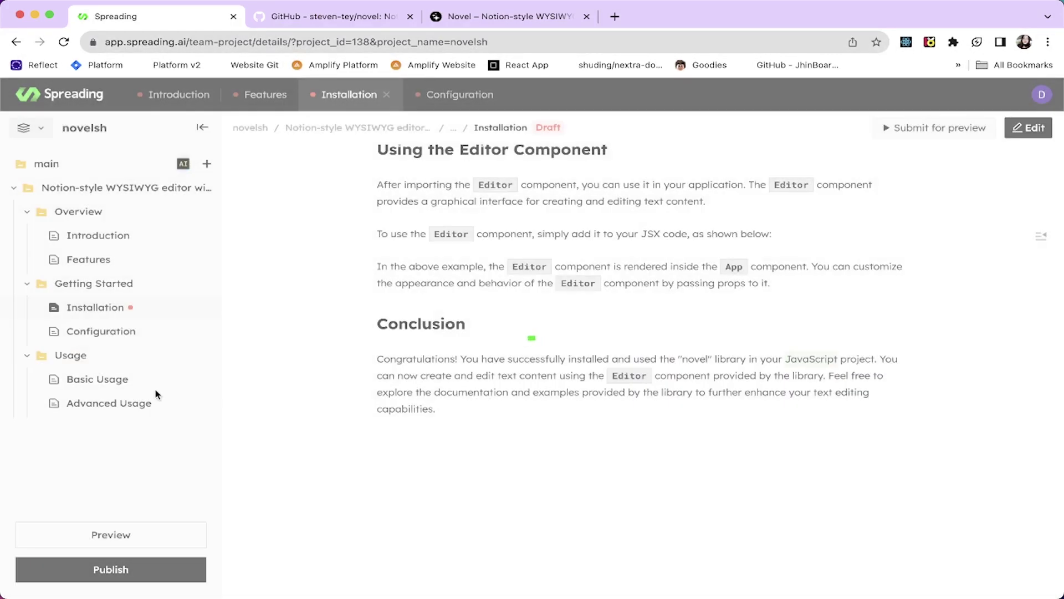
# - Open the Configuration page under Getting Started and rename it "API Usage"
pyautogui.click(135, 335)
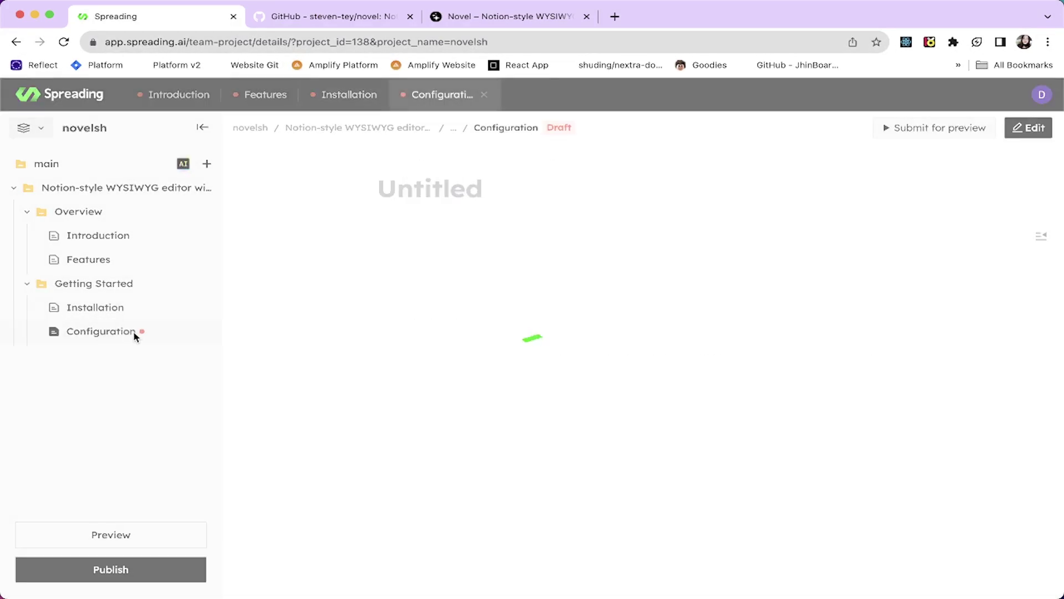
pyautogui.click(202, 336)
pyautogui.click(240, 424)
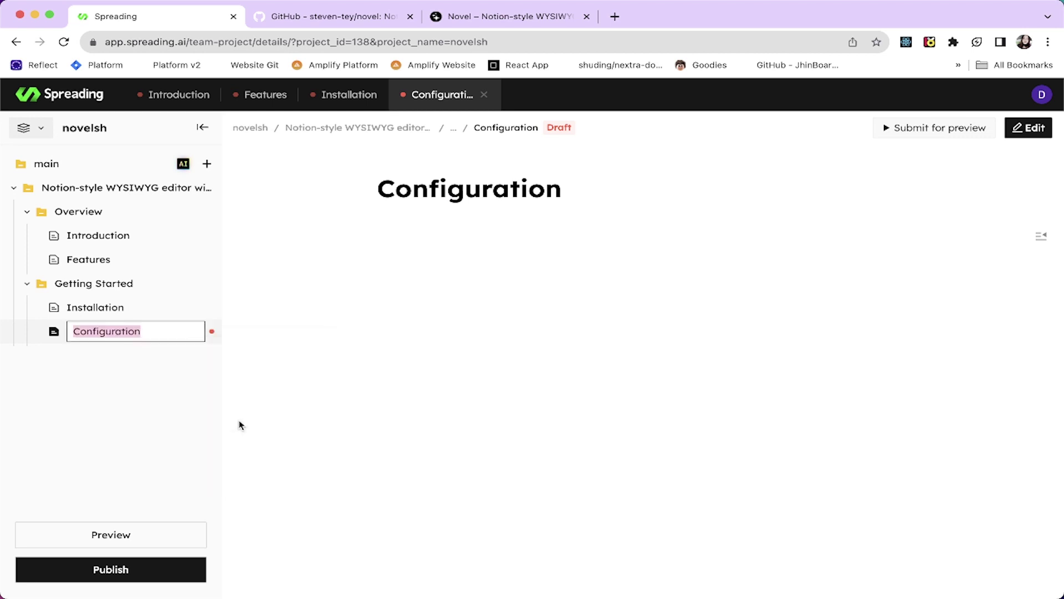
pyautogui.write('Usa')
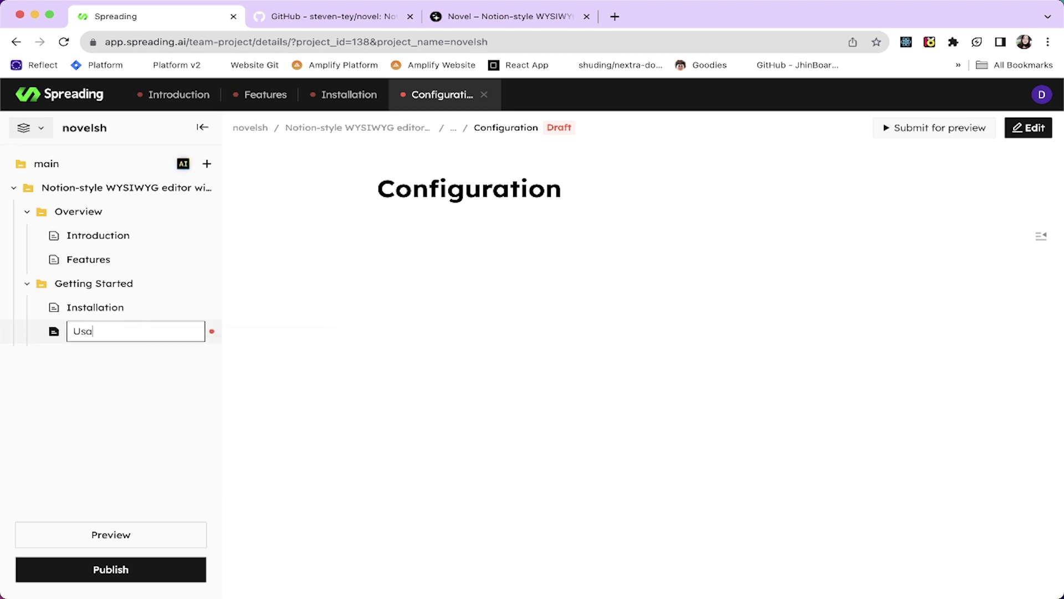
pyautogui.write('s')
pyautogui.press('BackSpace')
pyautogui.press('BackSpace')
pyautogui.write('API UJ')
pyautogui.write('age')
pyautogui.press('Return')
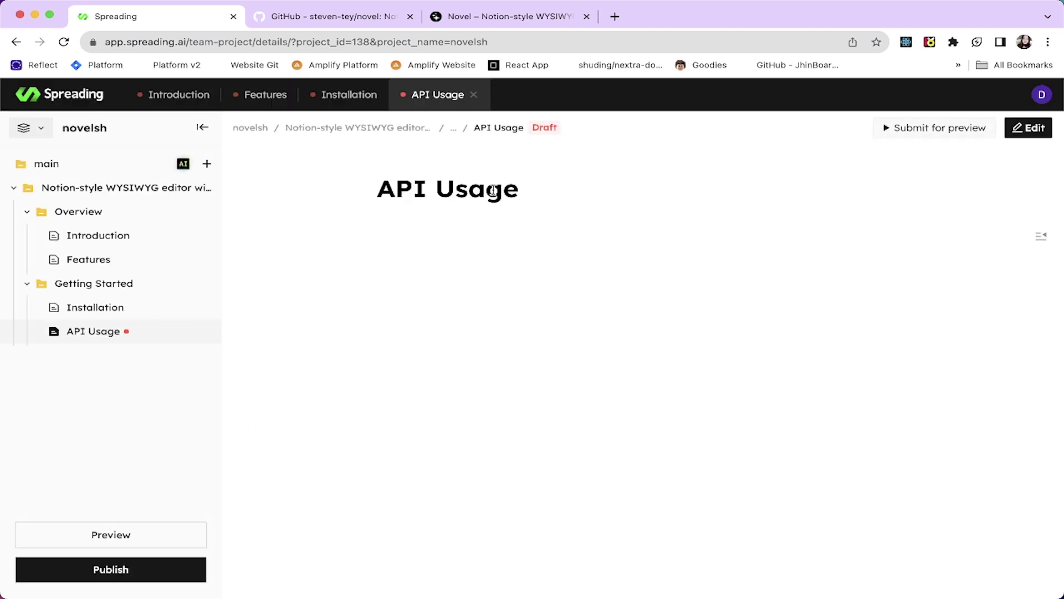
# - Start editing the API Usage page and set up AI generation of a doc from code with API explanation as documentation type
pyautogui.click(1028, 128)
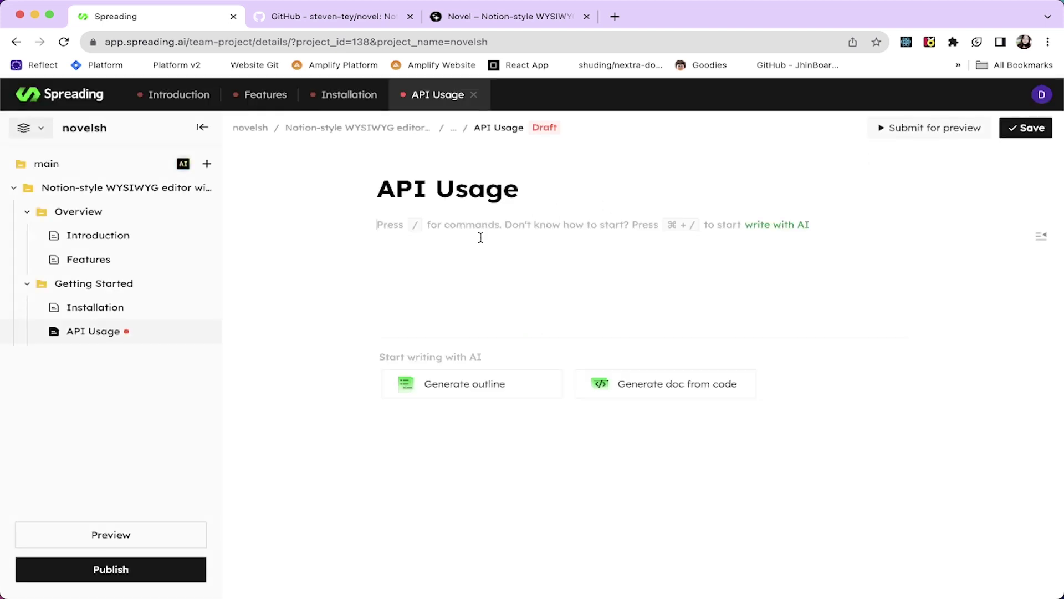
pyautogui.click(675, 395)
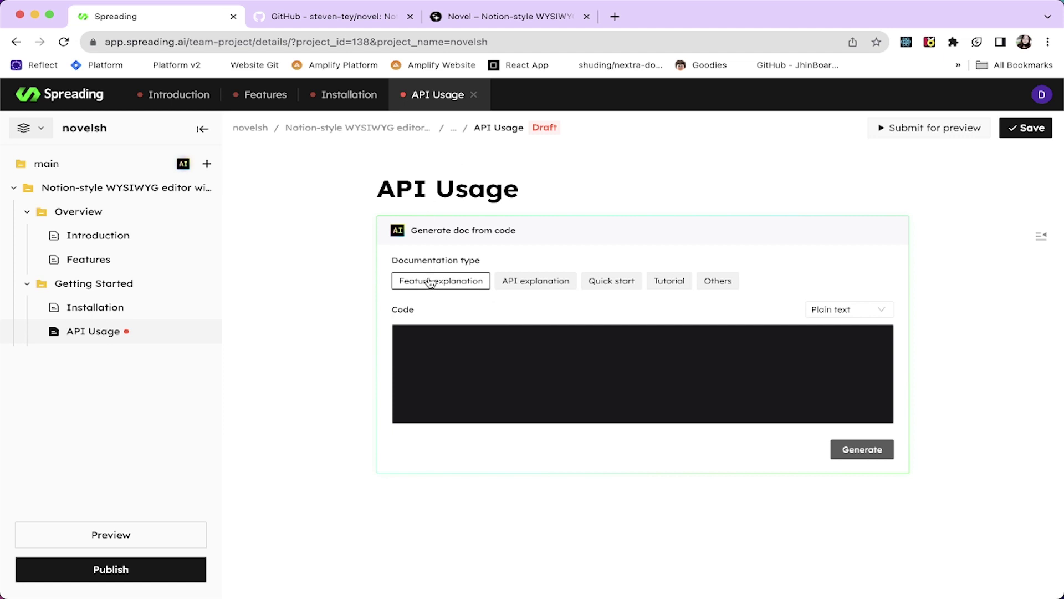
pyautogui.click(526, 287)
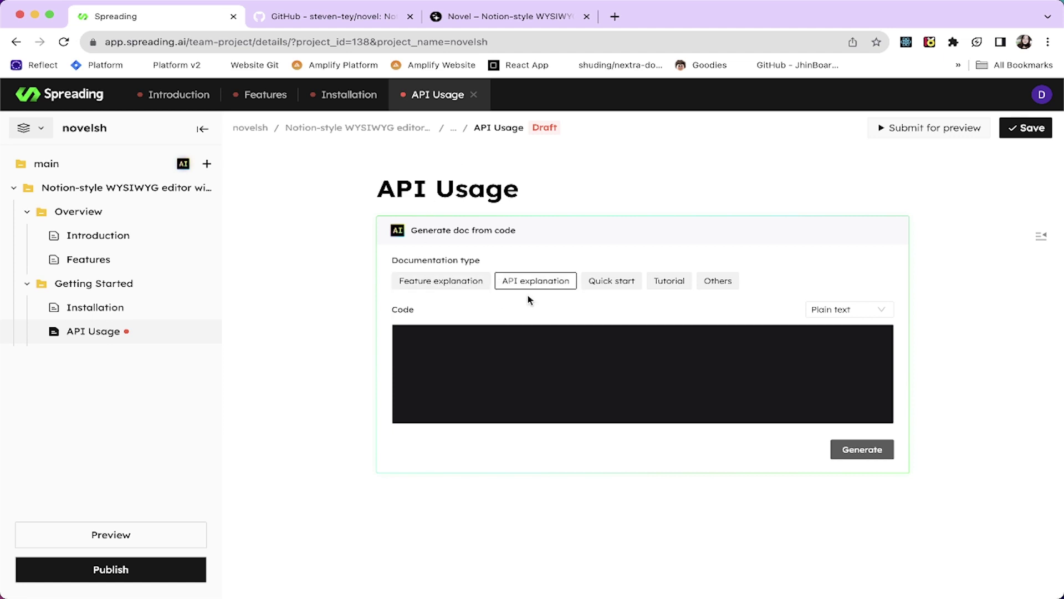
# - Find the Editor usage snippet in the Installation section of Novel's GitHub README and copy it
pyautogui.click(494, 18)
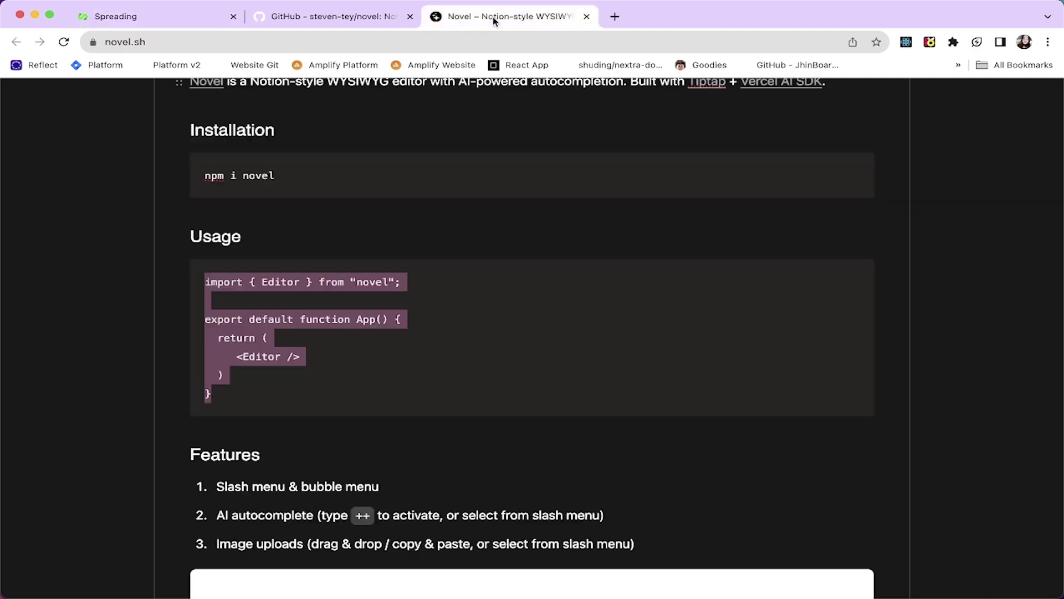
pyautogui.click(332, 16)
pyautogui.scroll(10, 430, 288)
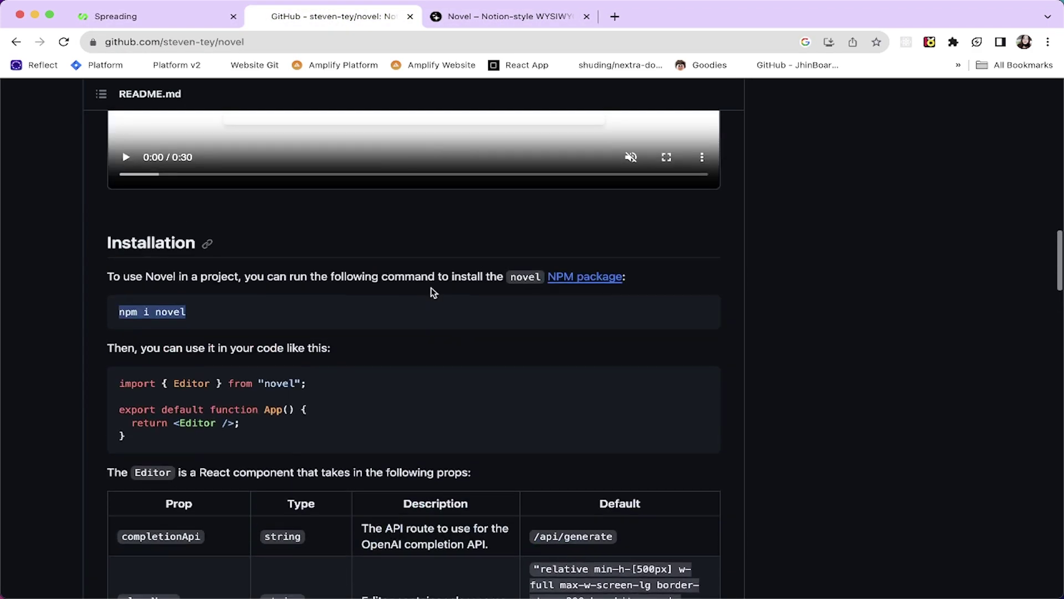
pyautogui.scroll(-5, 434, 292)
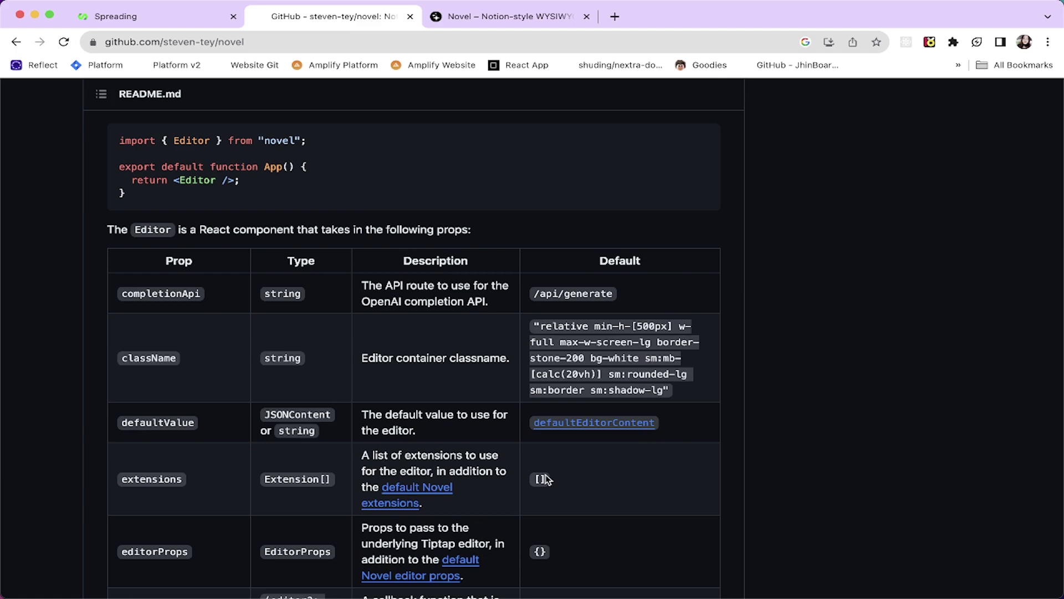
pyautogui.scroll(3, 289, 404)
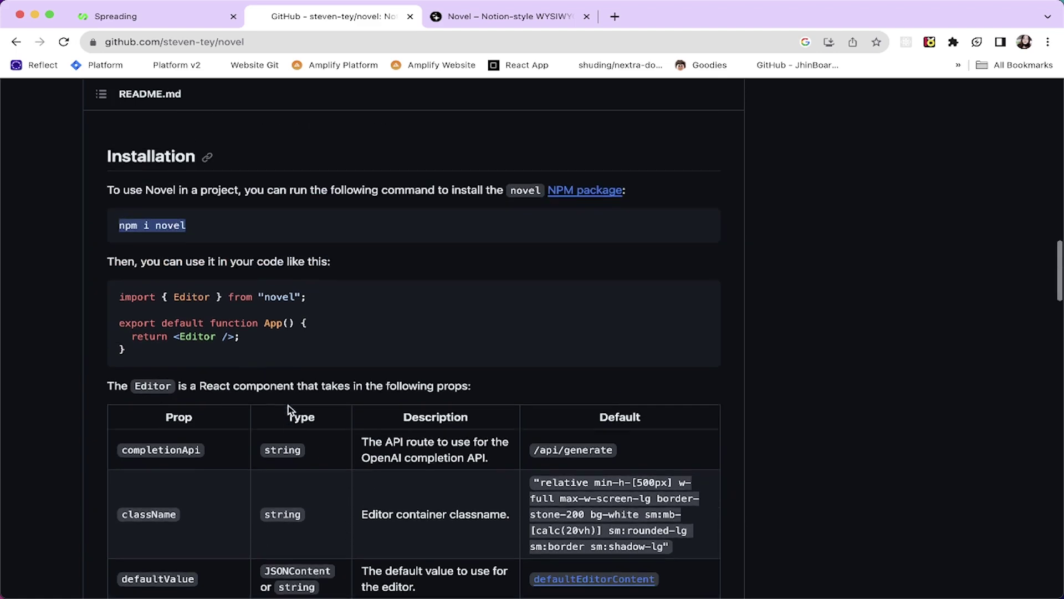
pyautogui.scroll(1, 289, 405)
pyautogui.click(141, 420)
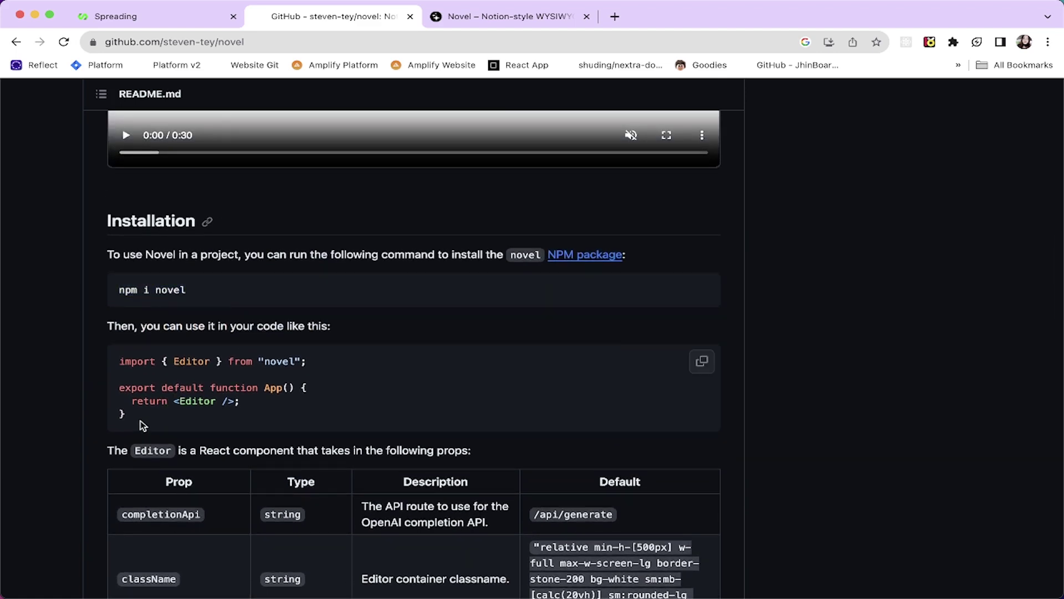
pyautogui.moveTo(141, 420); pyautogui.dragTo(116, 358)
# - Return to Spreading and paste the README's Editor snippet as the source code for the API explanation
pyautogui.click(507, 22)
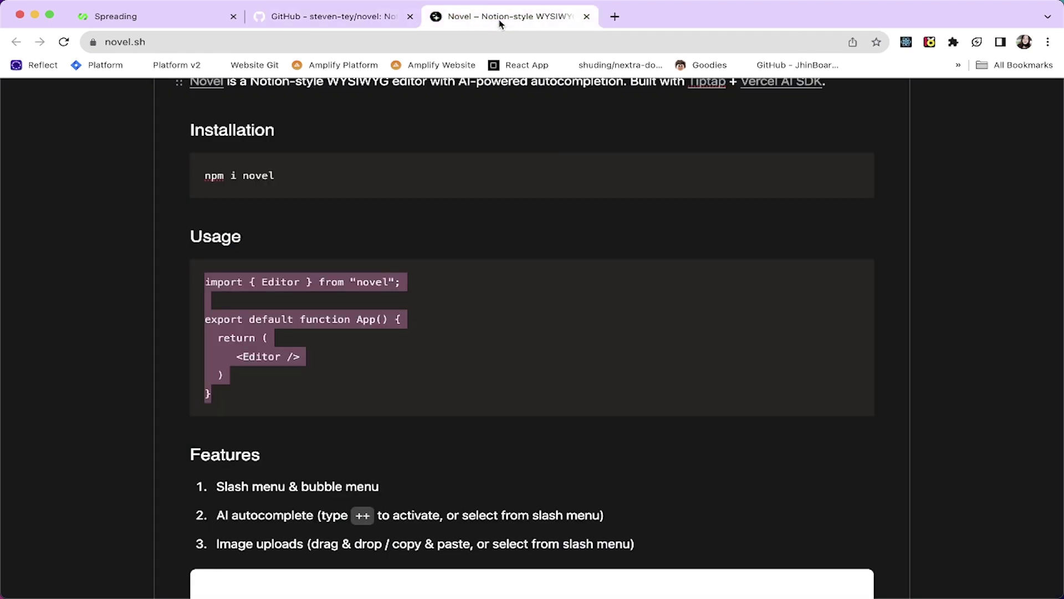
pyautogui.click(293, 22)
pyautogui.click(186, 22)
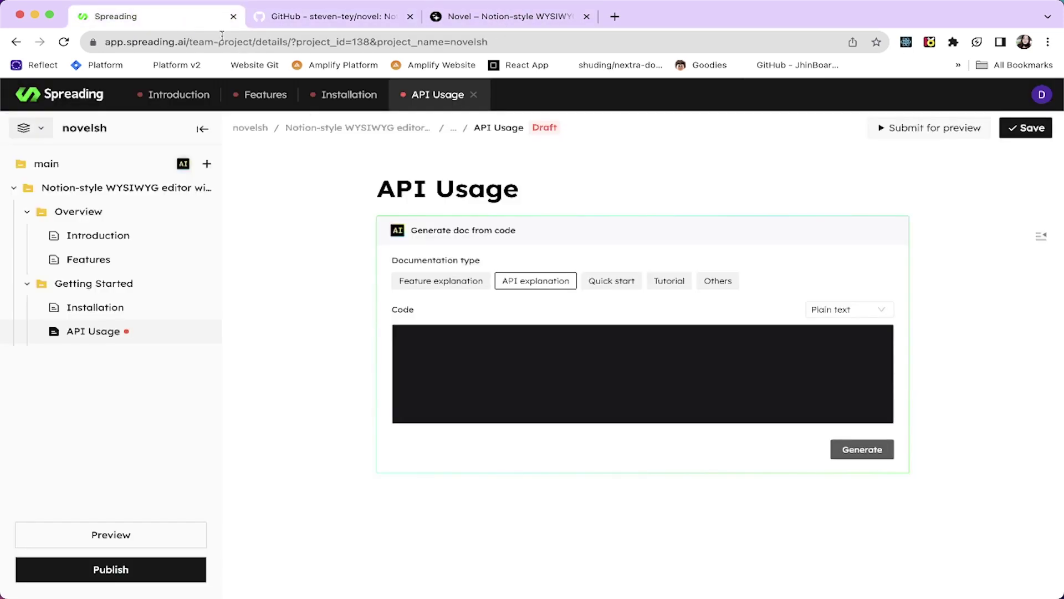
pyautogui.click(482, 355)
pyautogui.press('super+v')
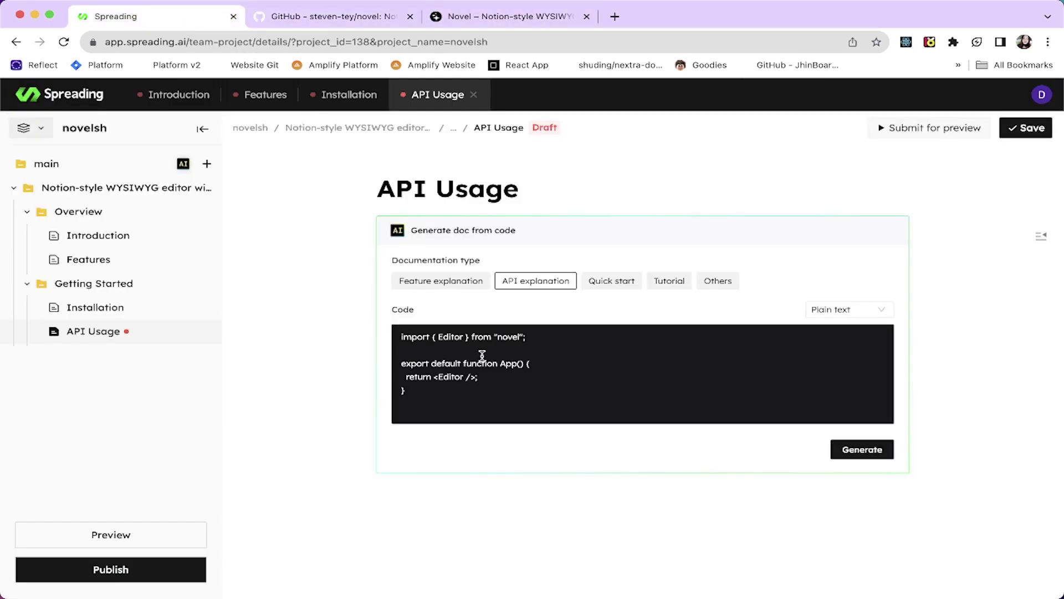
# - Copy the className prop name from Novel's GitHub README and paste it into the Editor tag of Spreading's code sample
pyautogui.click(507, 16)
pyautogui.scroll(-10, 497, 384)
pyautogui.scroll(10, 497, 387)
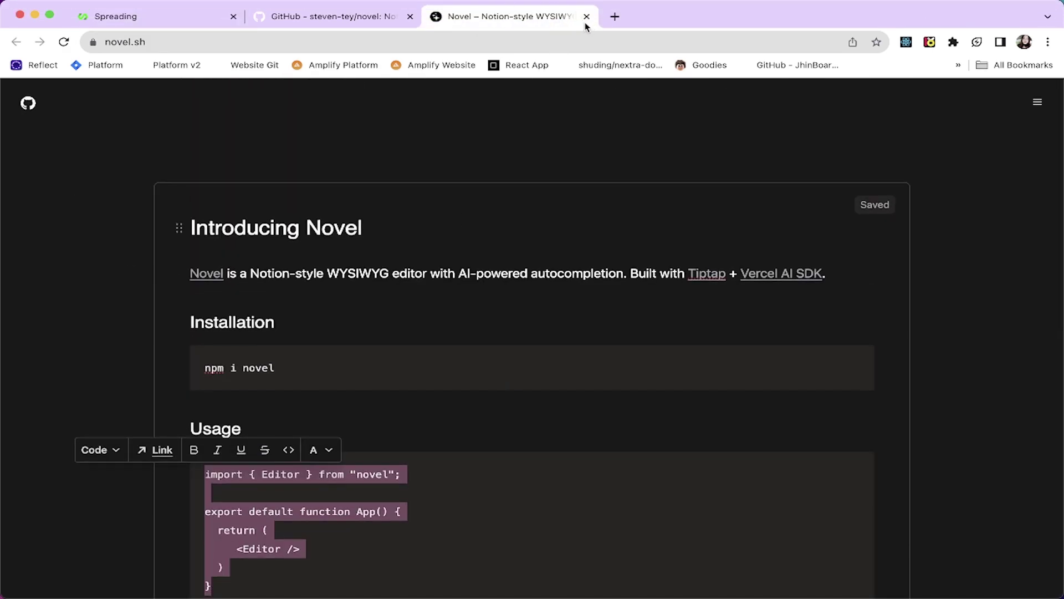
pyautogui.scroll(-6, 368, 373)
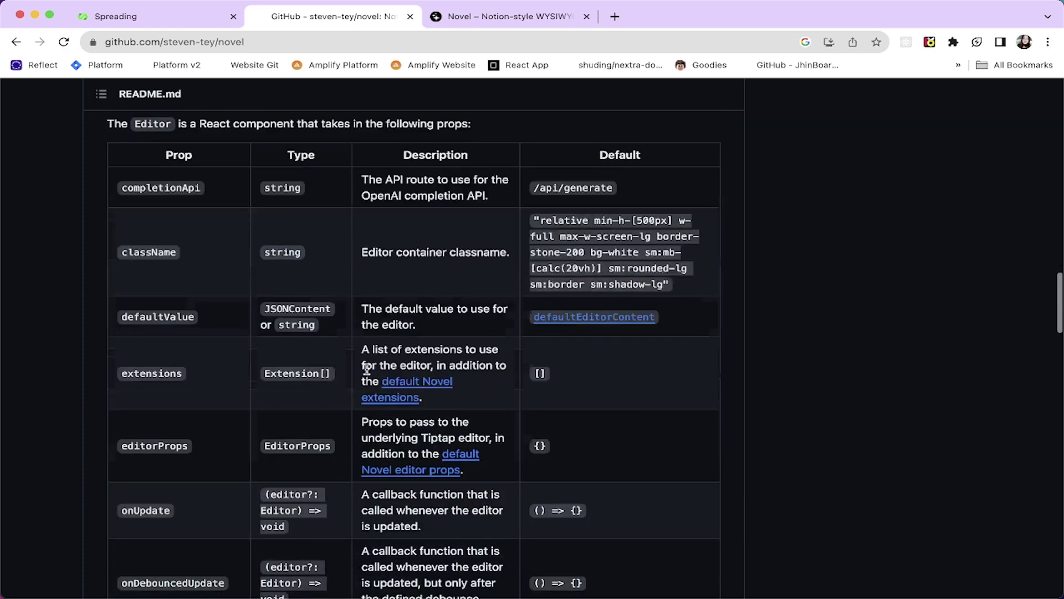
pyautogui.doubleClick(164, 252)
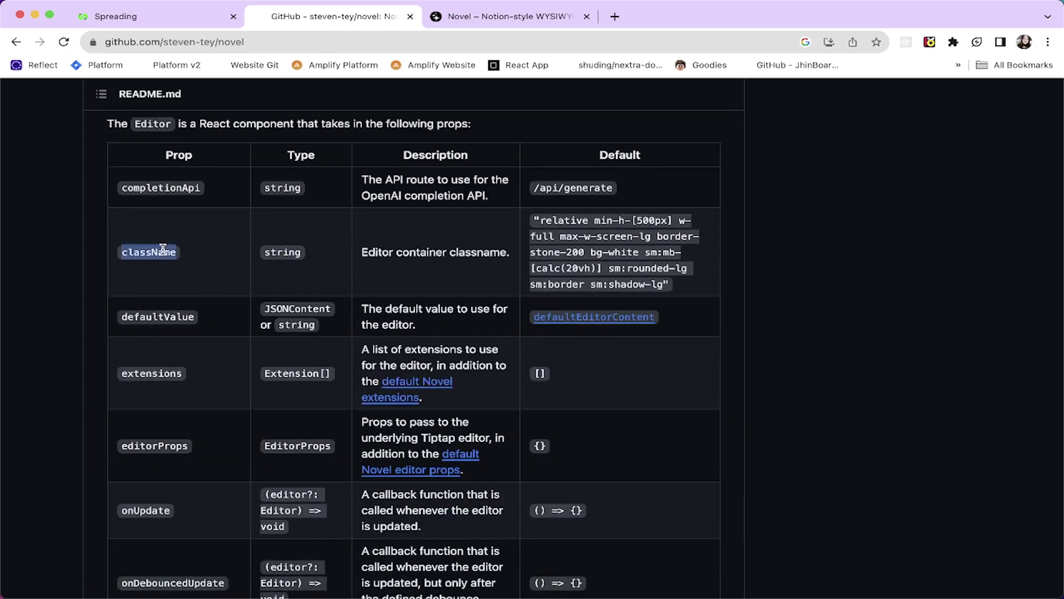
pyautogui.click(142, 18)
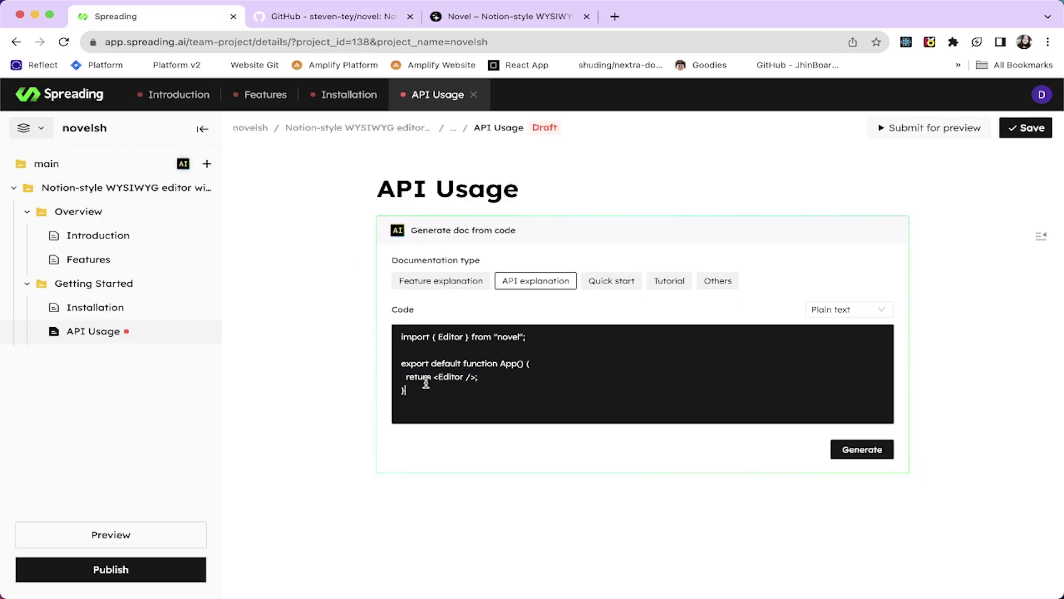
pyautogui.click(463, 379)
pyautogui.press('super+v')
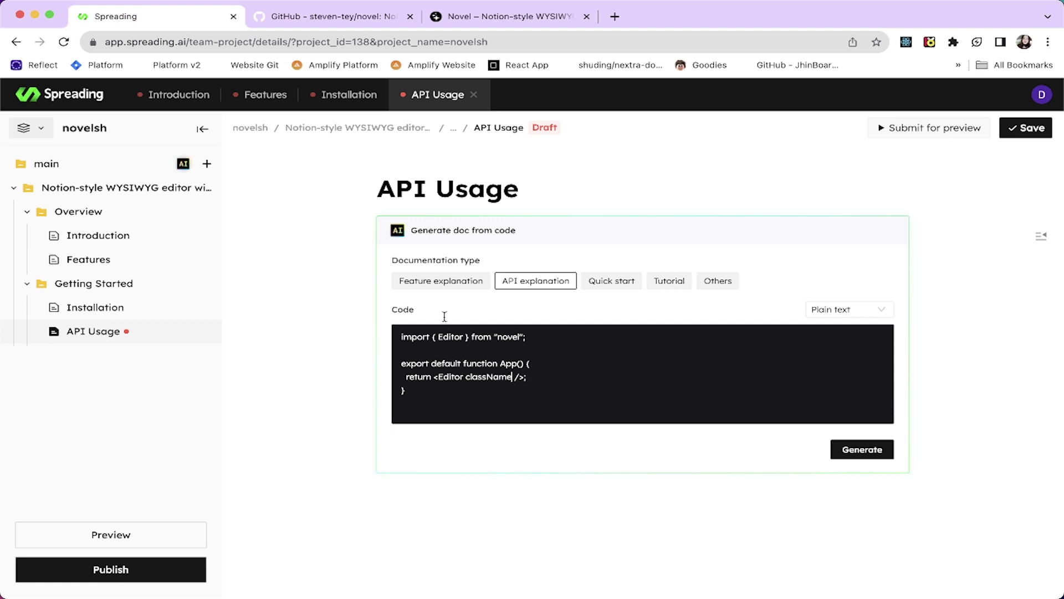
# - Copy className's default class string from the README props table and assign it to className in the Spreading code sample
pyautogui.click(368, 19)
pyautogui.tripleClick(598, 260)
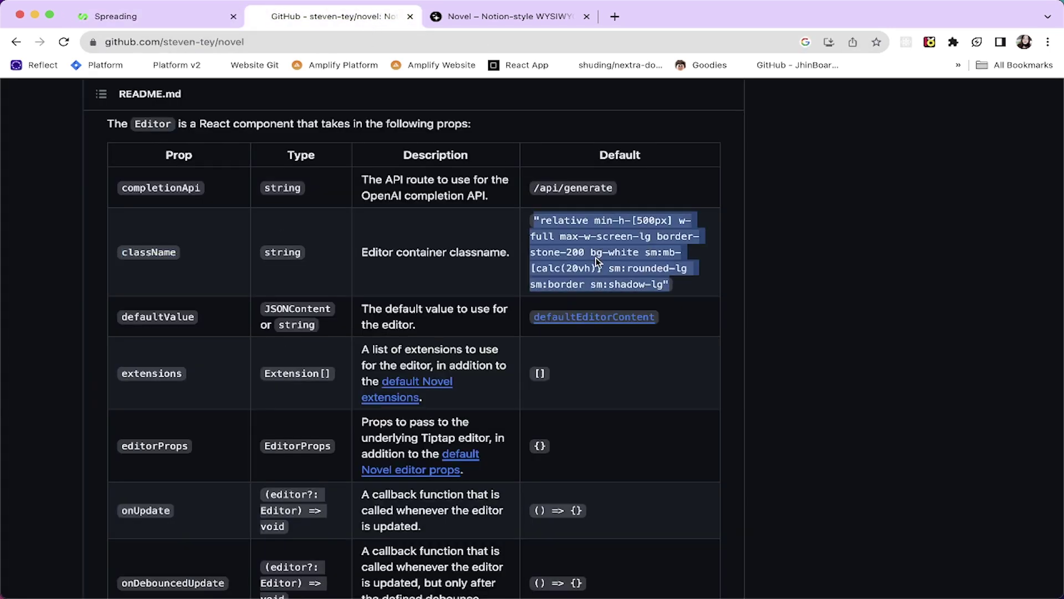
pyautogui.click(150, 16)
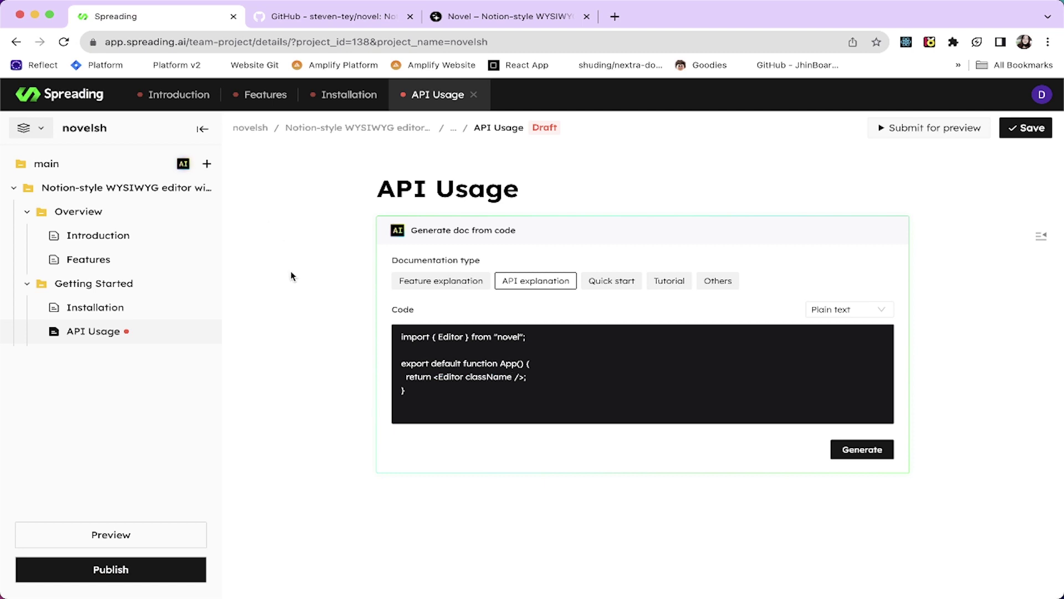
pyautogui.write('=')
pyautogui.press('super+v')
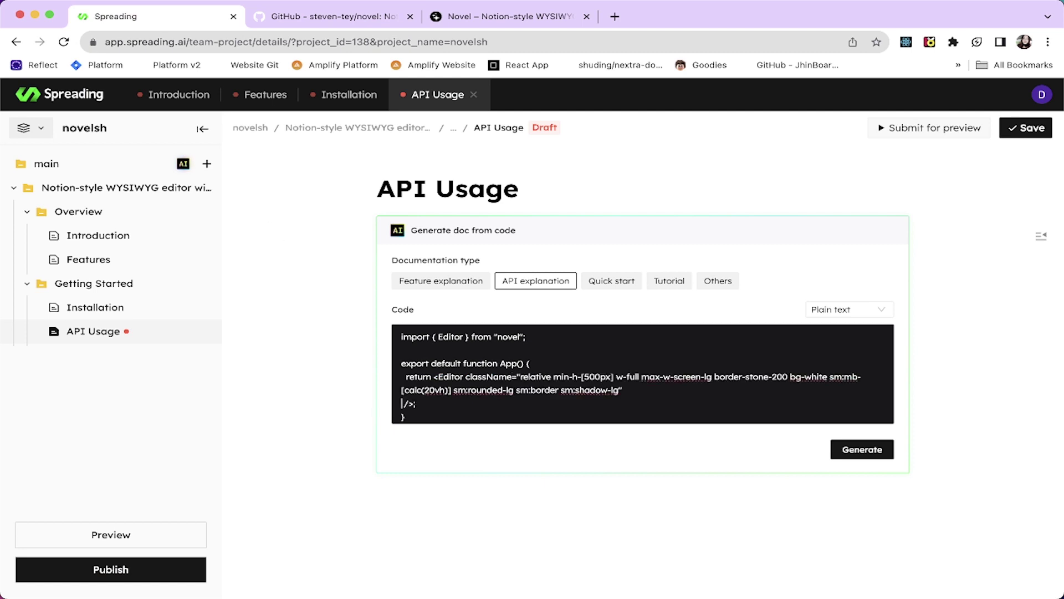
# - Replace the double quotes around the className value with single quotes
pyautogui.click(623, 390)
pyautogui.press('BackSpace')
pyautogui.write("'")
pyautogui.click(521, 377)
pyautogui.press('BackSpace')
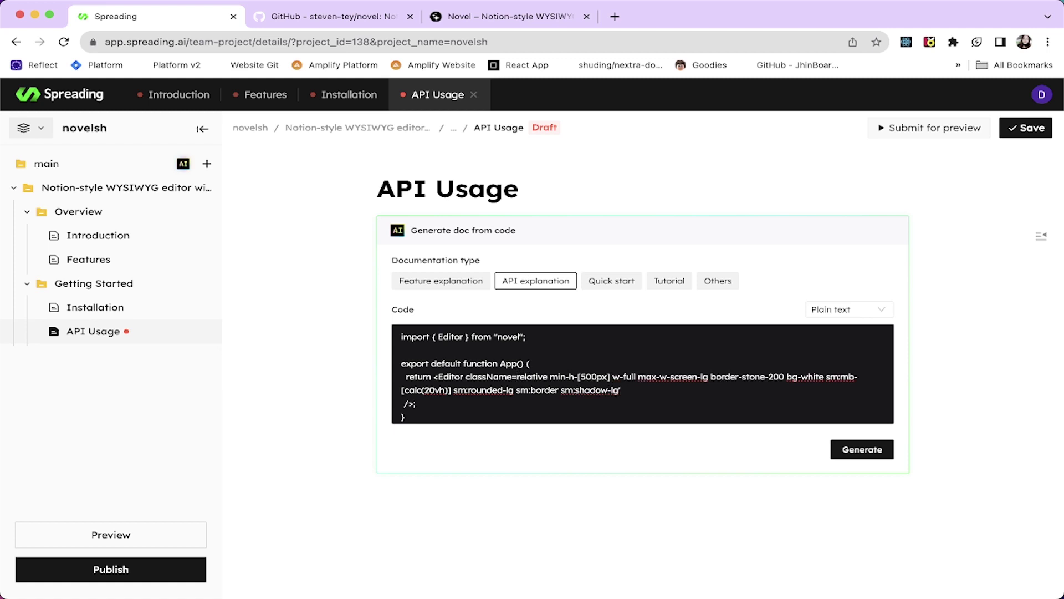
pyautogui.write("'")
# - Copy the debounceDuration prop name from the GitHub README and add it with an equals sign on a new line below className
pyautogui.click(632, 388)
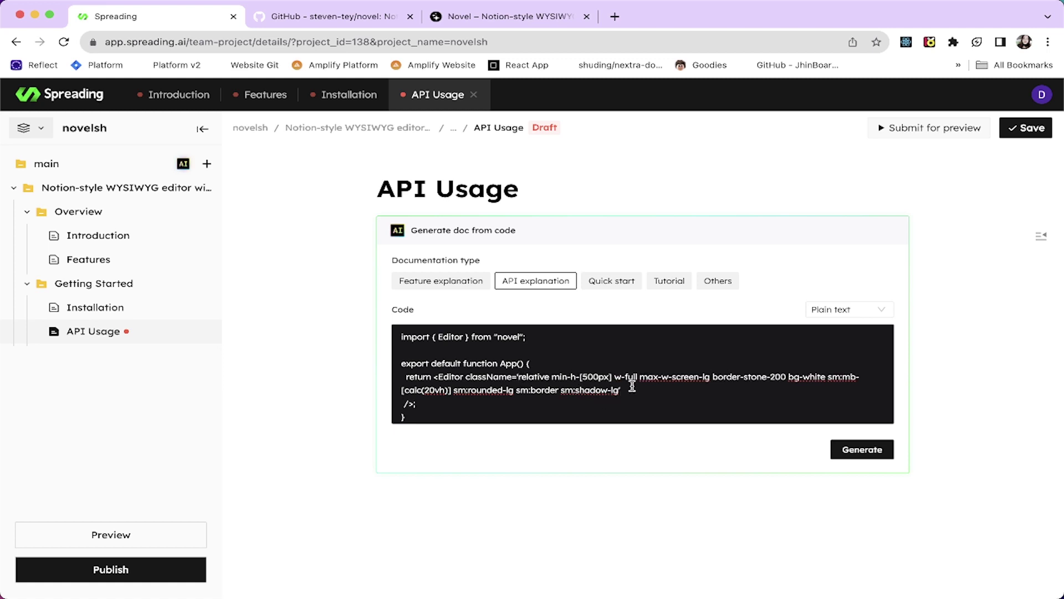
pyautogui.press('Return')
pyautogui.click(327, 16)
pyautogui.scroll(-2, 348, 482)
pyautogui.scroll(-5, 348, 481)
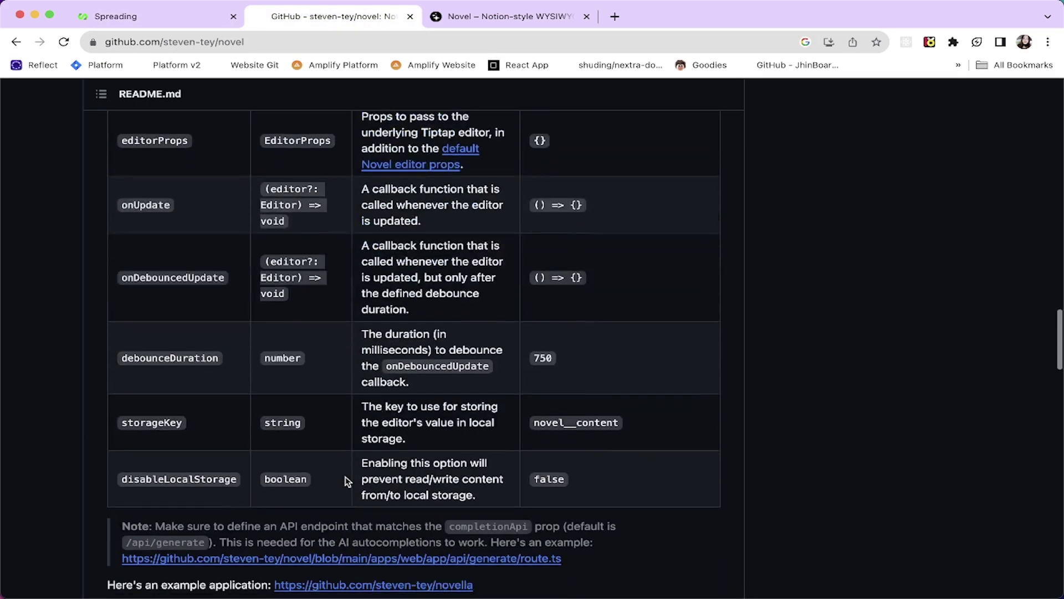
pyautogui.doubleClick(178, 335)
pyautogui.hotkey('ctrl', 'c')
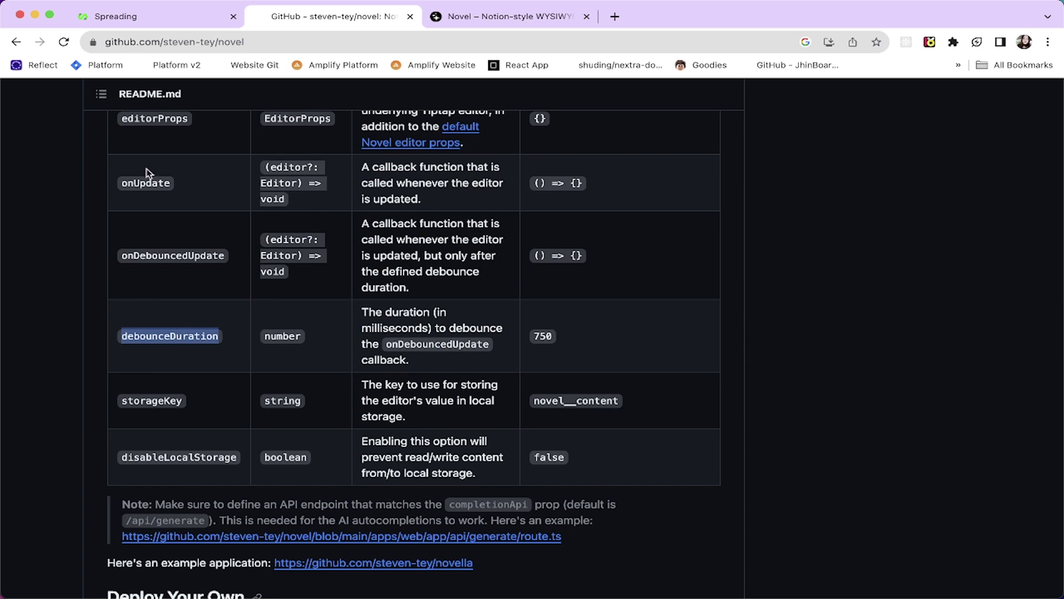
pyautogui.click(124, 16)
pyautogui.hotkey('ctrl', 'v')
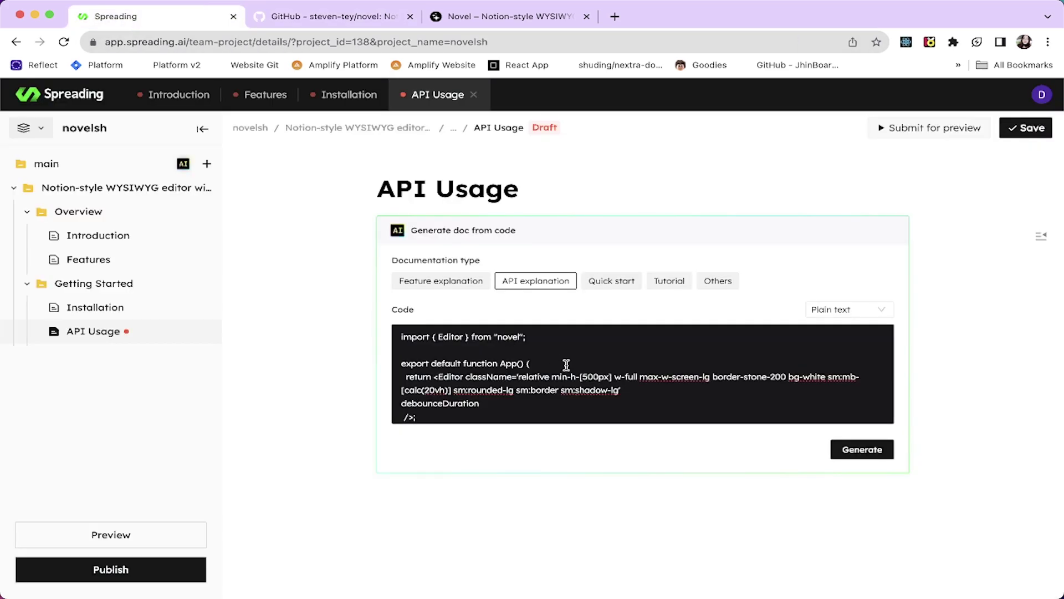
pyautogui.write('=')
# - Look up debounceDuration's default in the README and complete the prop in the Spreading code as debounceDuration={750}
pyautogui.click(324, 16)
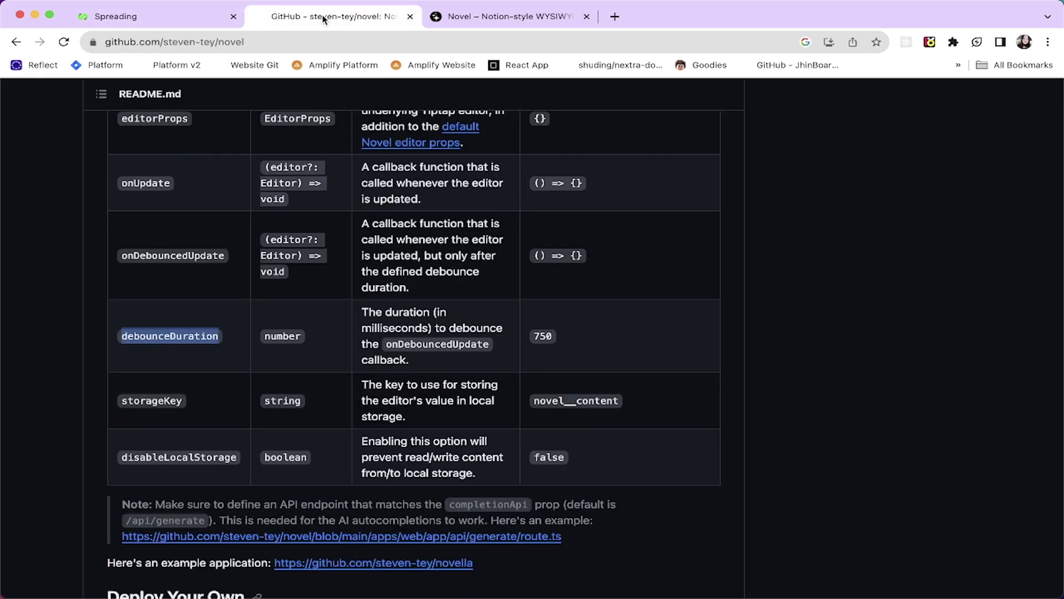
pyautogui.doubleClick(548, 336)
pyautogui.hotkey('ctrl', 'c')
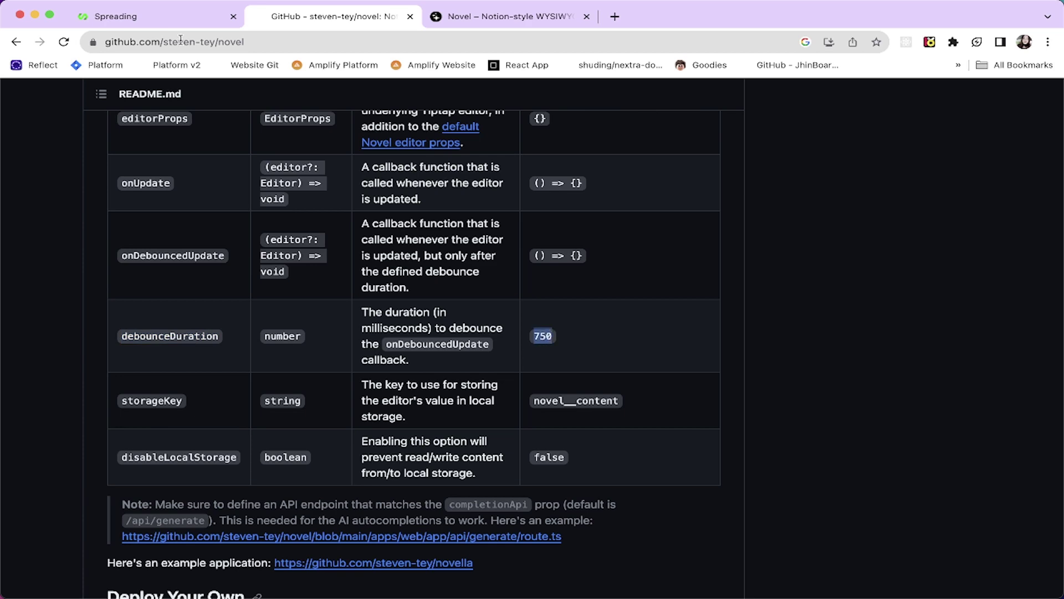
pyautogui.click(158, 17)
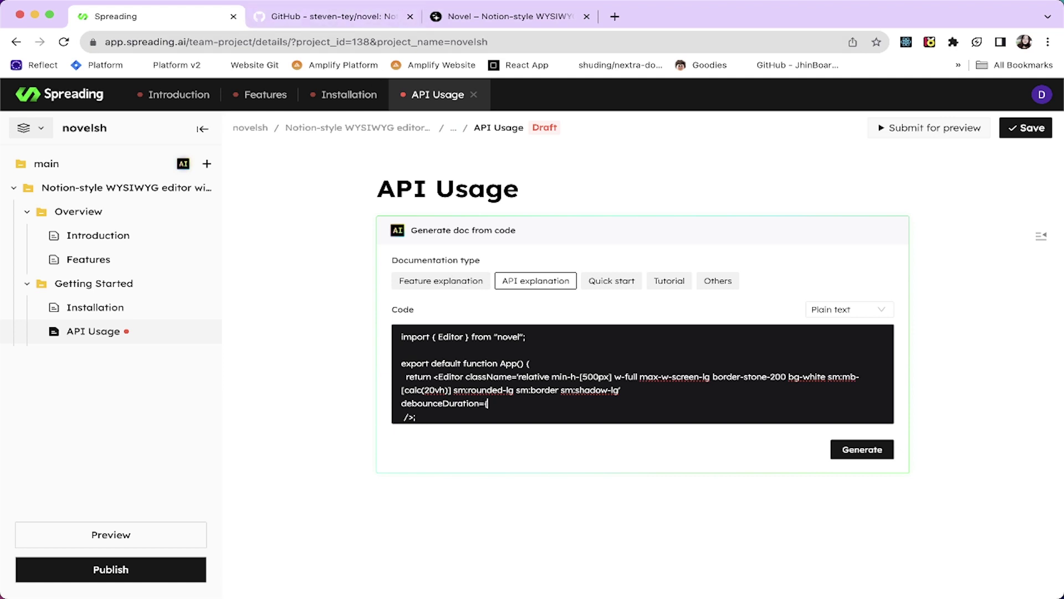
pyautogui.write('750')
# - Copy the storageKey prop name from the README and add it with an equals sign and braces on a new line below debounceDuration
pyautogui.click(357, 18)
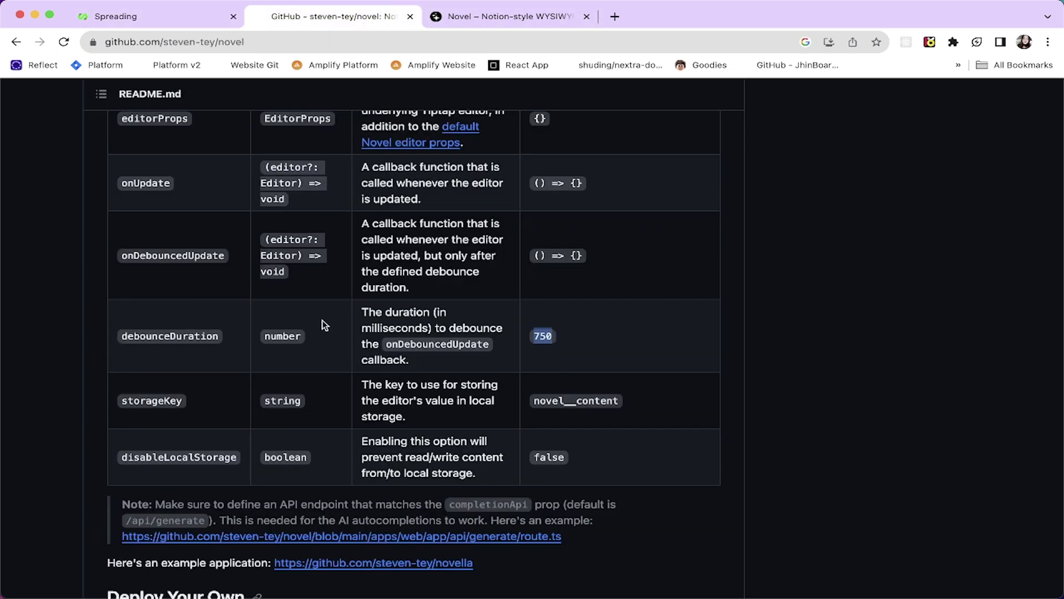
pyautogui.scroll(1, 315, 368)
pyautogui.scroll(2, 314, 368)
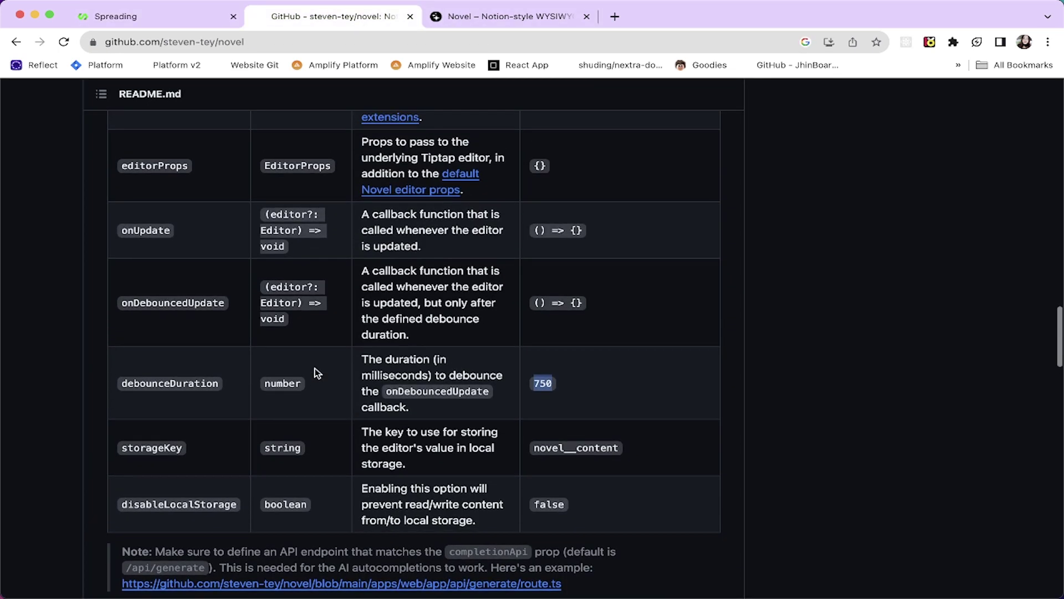
pyautogui.doubleClick(151, 448)
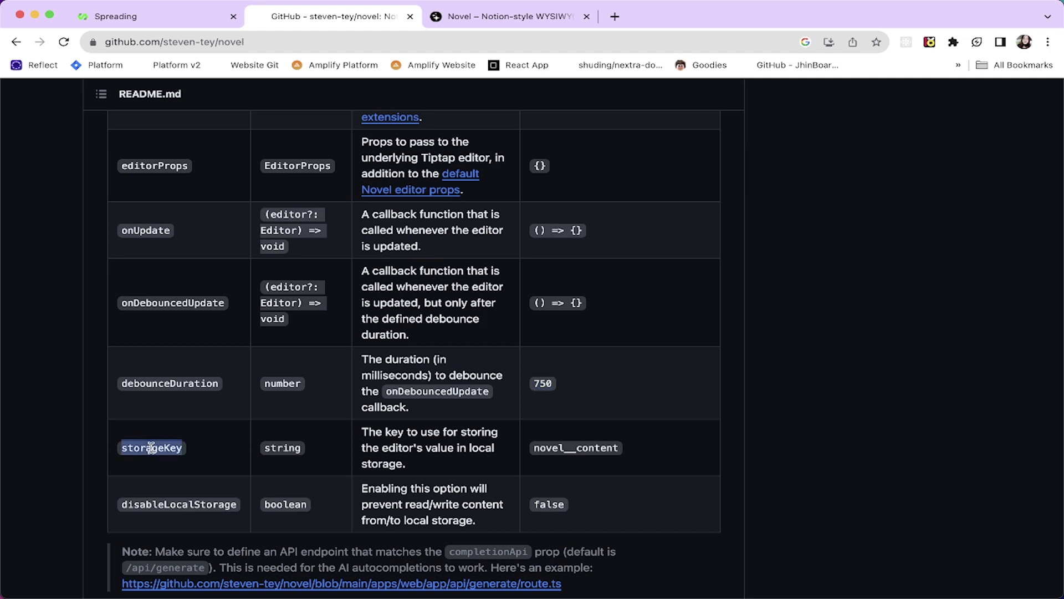
pyautogui.hotkey('ctrl', 'c')
pyautogui.click(138, 20)
pyautogui.press('Return')
pyautogui.hotkey('ctrl', 'v')
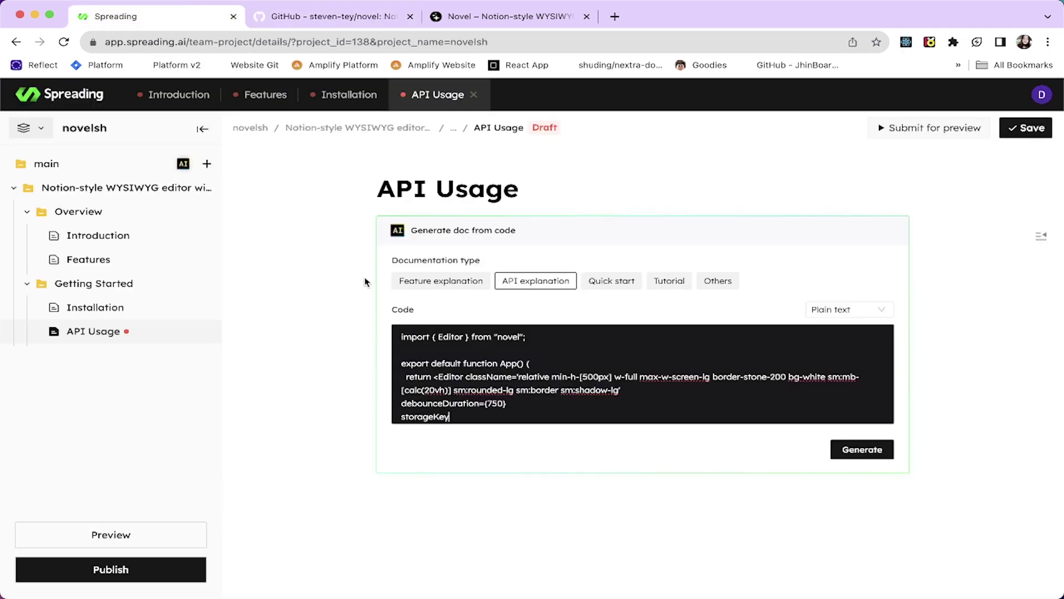
pyautogui.write('={')
# - Copy storageKey's default from the README and complete the prop in the Spreading code as storageKey={'novel__content'}
pyautogui.click(357, 14)
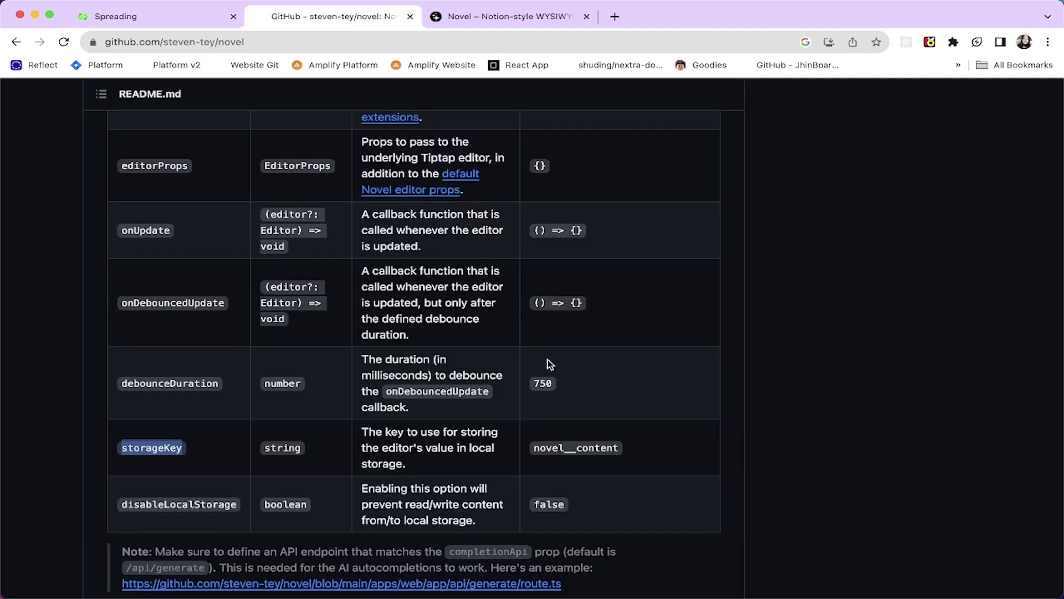
pyautogui.doubleClick(568, 449)
pyautogui.click(197, 19)
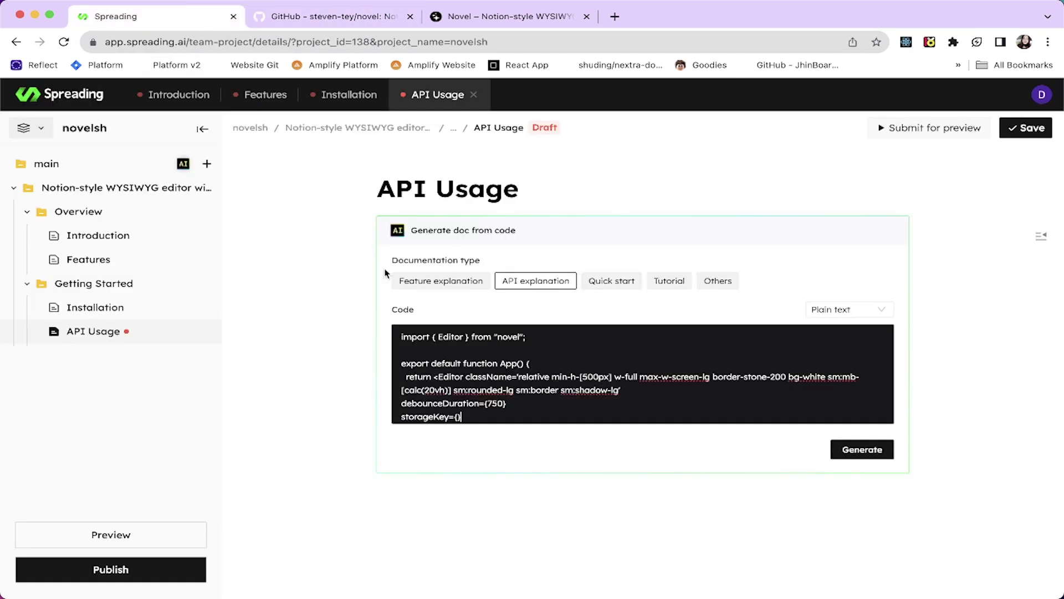
pyautogui.write("{}'")
pyautogui.press('super+v')
pyautogui.write("'")
# - Copy the completionApi prop name from the README props table and add it with an equals sign on a new line below storageKey
pyautogui.click(551, 417)
pyautogui.press('Return')
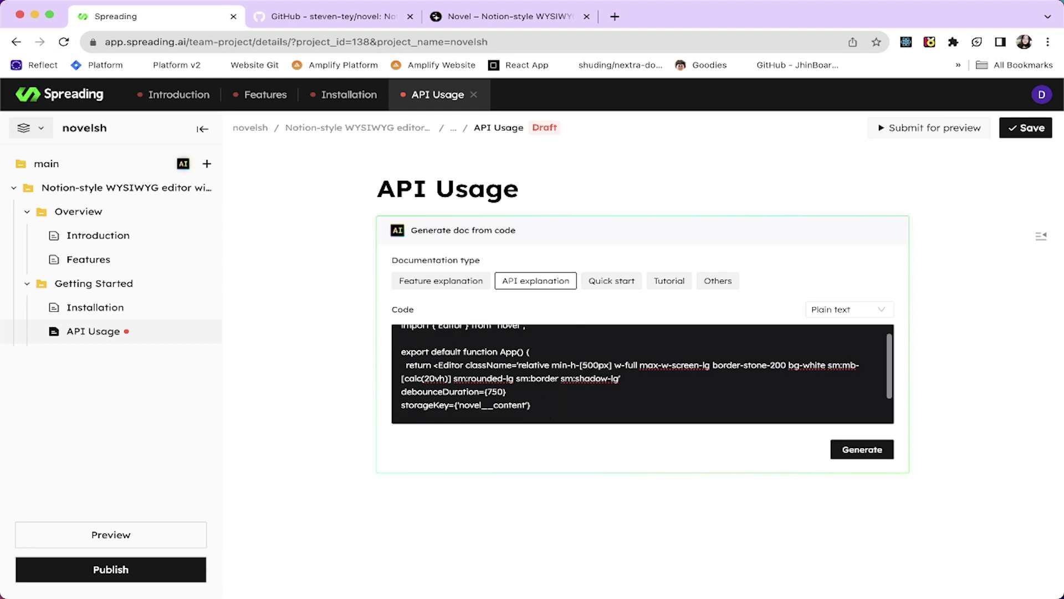
pyautogui.click(366, 16)
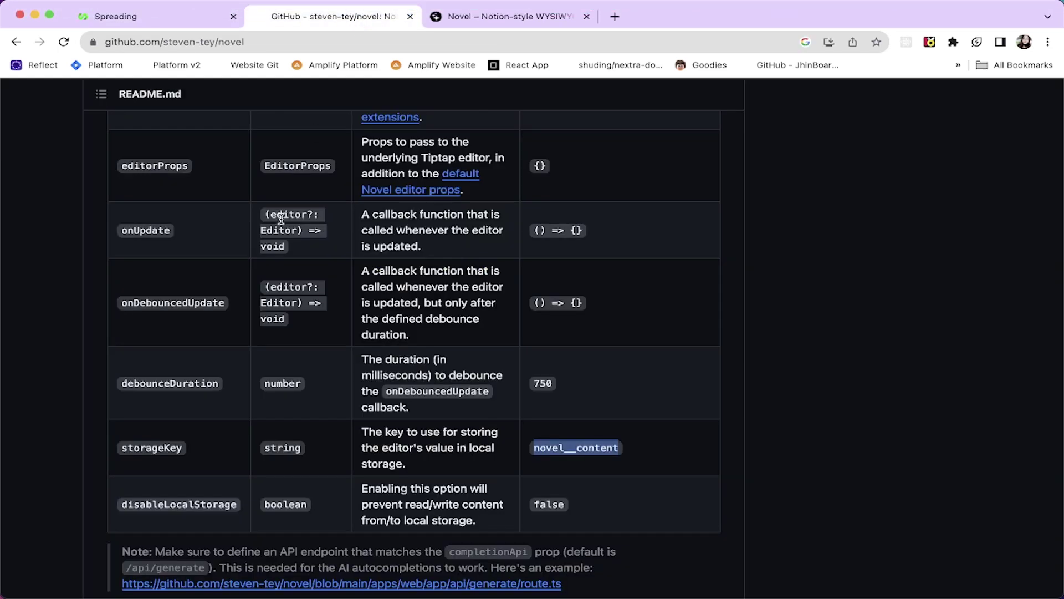
pyautogui.scroll(5, 281, 218)
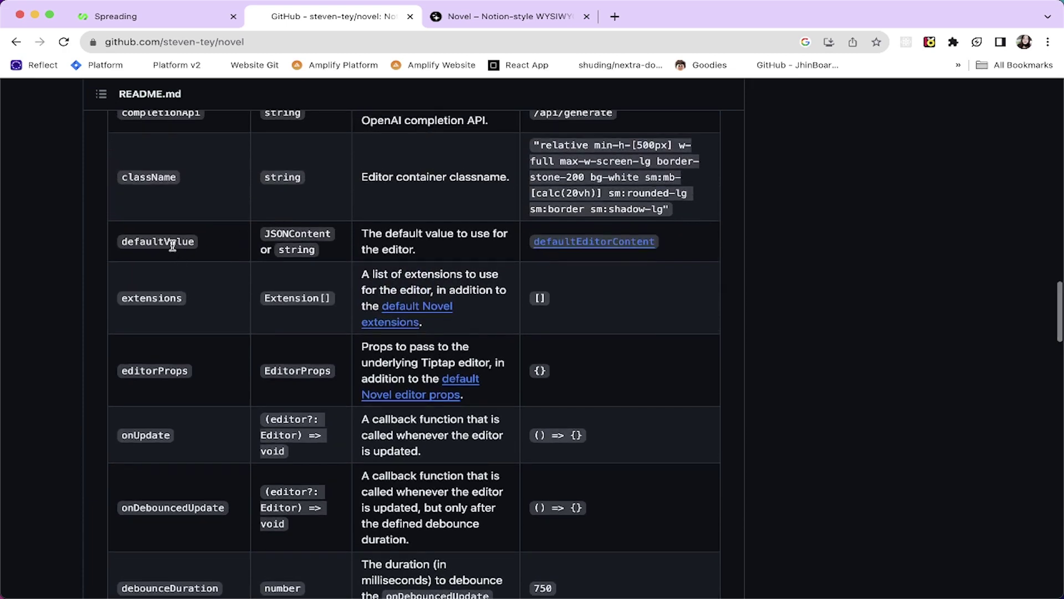
pyautogui.doubleClick(173, 245)
pyautogui.scroll(4, 172, 245)
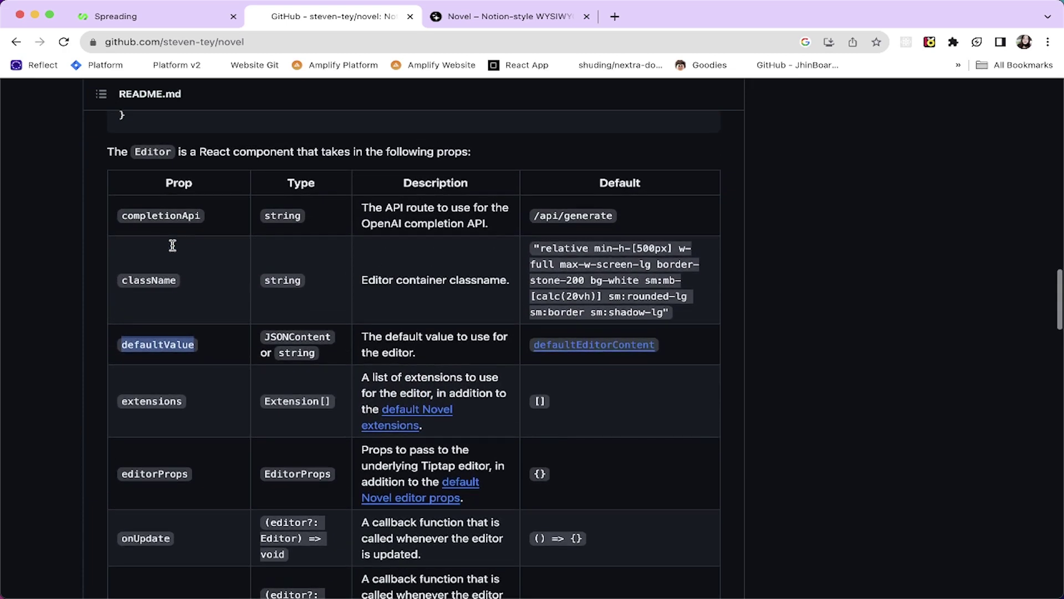
pyautogui.scroll(1, 172, 242)
pyautogui.doubleClick(166, 236)
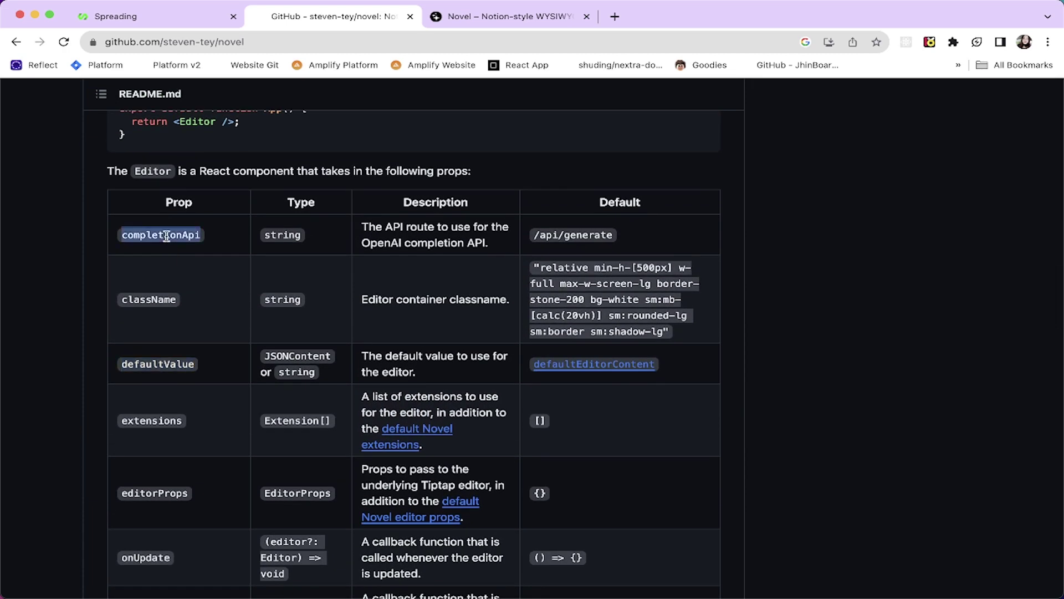
pyautogui.click(135, 17)
pyautogui.press('super+v')
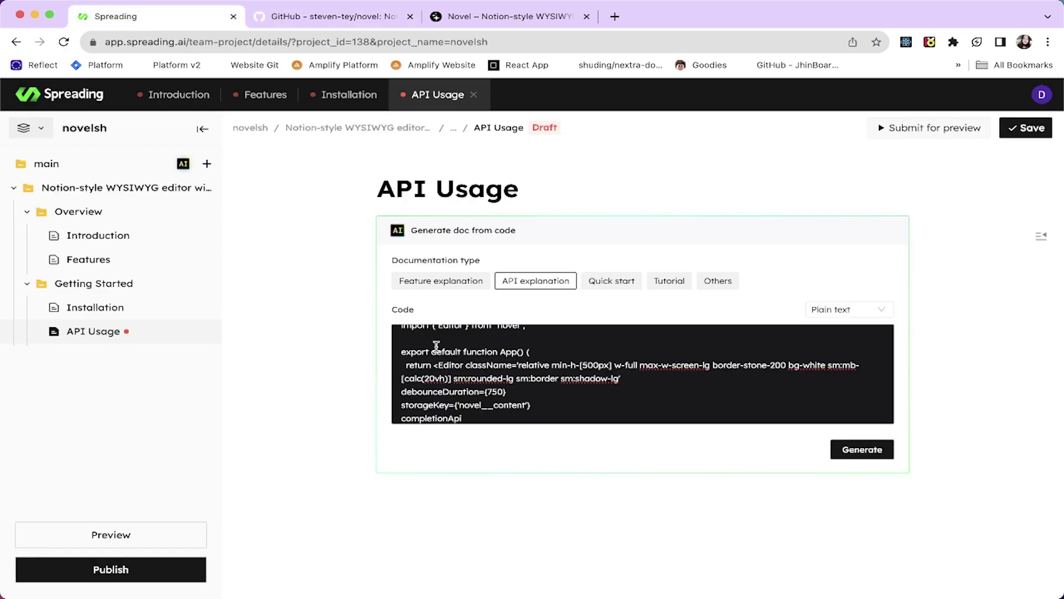
pyautogui.write('=')
# - Copy completionApi's default /api/generate from the README and paste it as the quoted prop value in the Spreading code
pyautogui.click(350, 17)
pyautogui.tripleClick(568, 235)
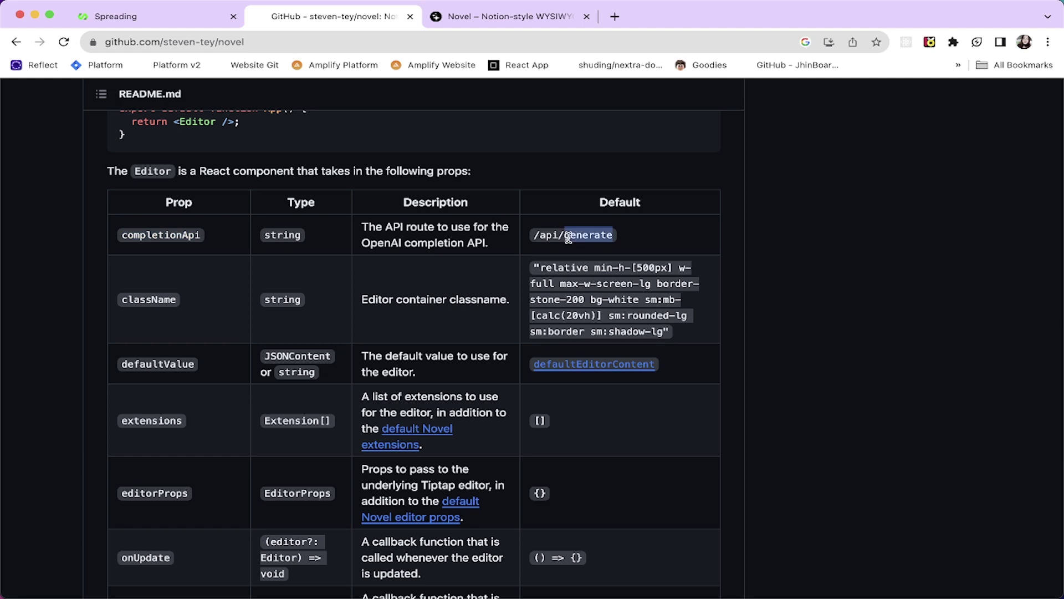
pyautogui.click(204, 18)
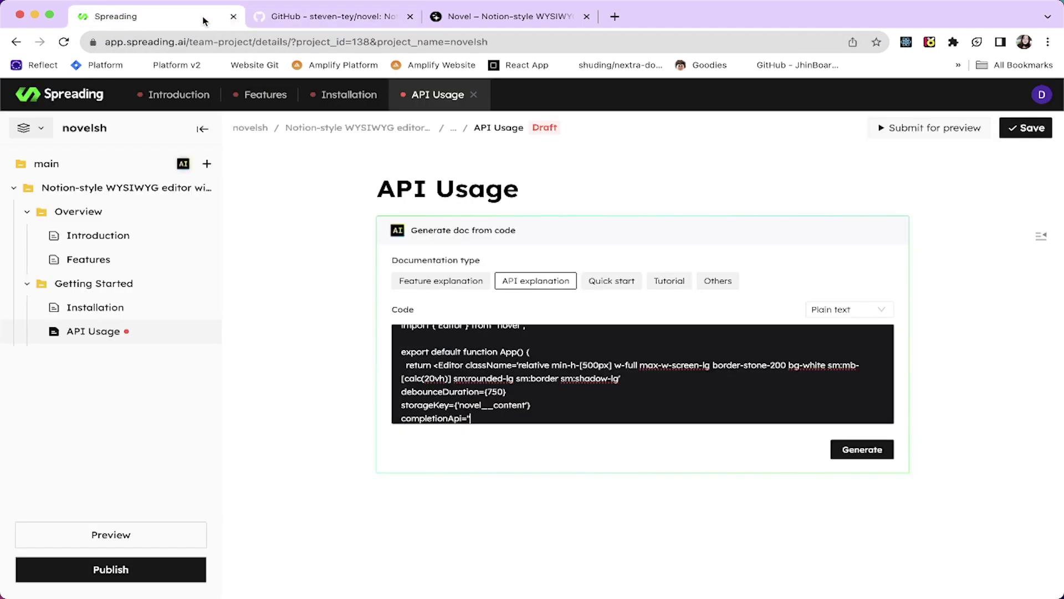
pyautogui.hotkey('ctrl', 'v')
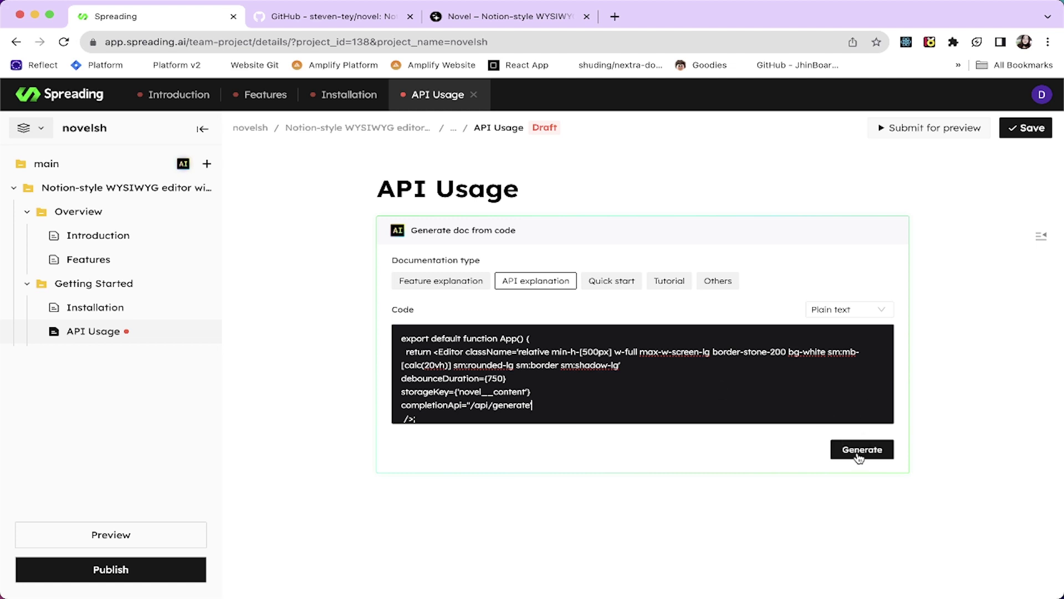
# - Set the code sample's language to JavaScript
pyautogui.click(871, 309)
pyautogui.scroll(-10, 835, 460)
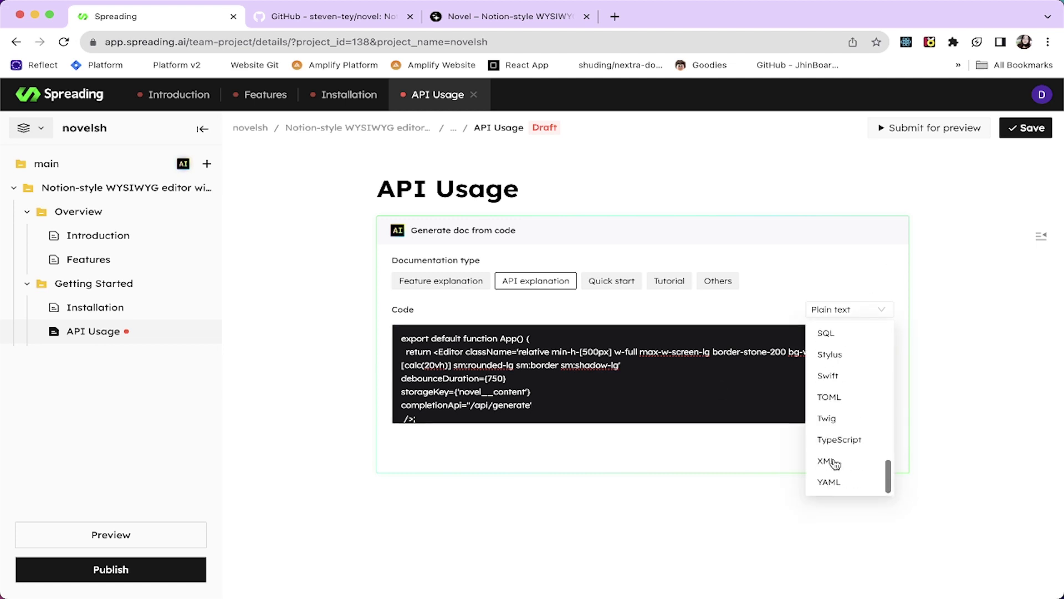
pyautogui.scroll(3, 834, 462)
pyautogui.scroll(-3, 835, 463)
pyautogui.scroll(2, 835, 463)
pyautogui.scroll(10, 836, 463)
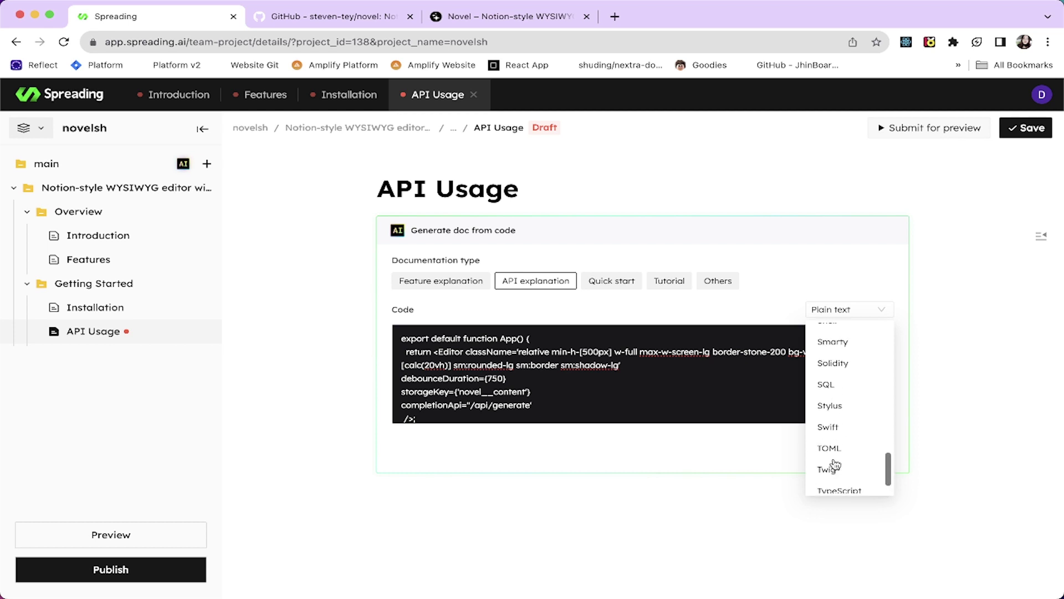
pyautogui.scroll(5, 835, 464)
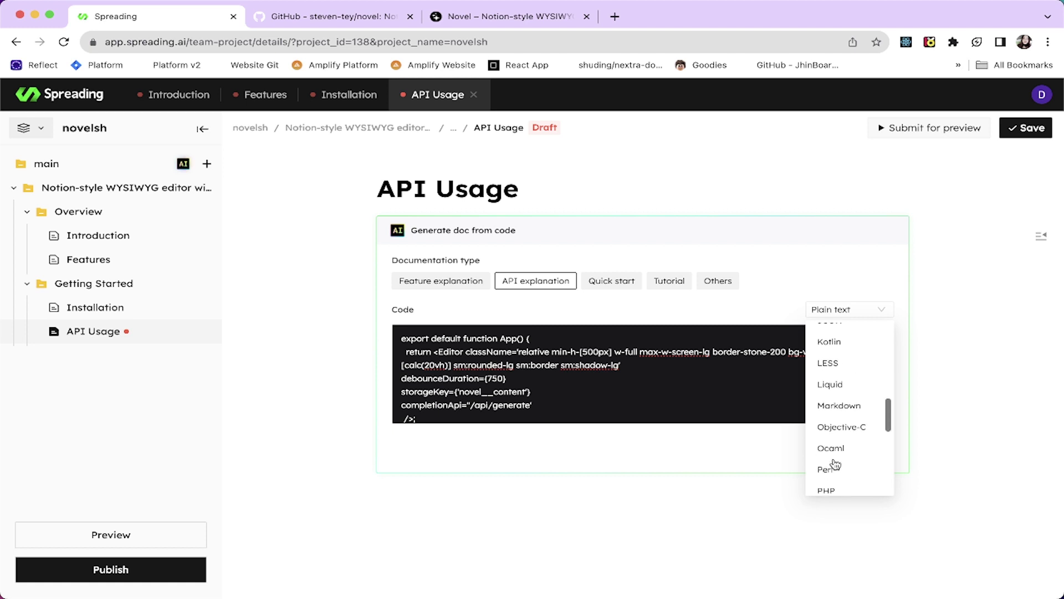
pyautogui.click(838, 434)
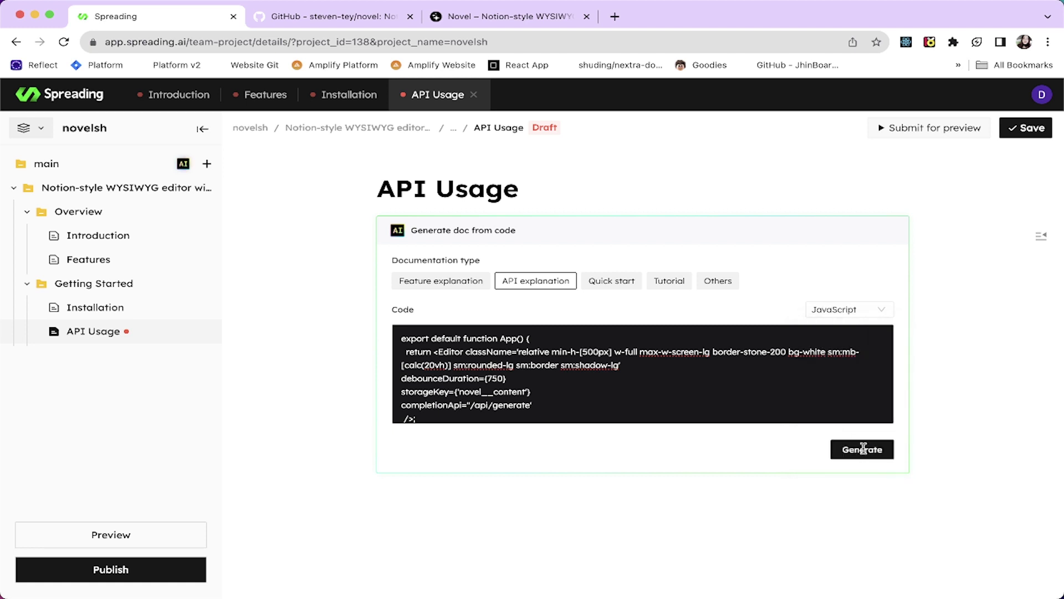
# - Generate the API explanation from the JavaScript code on the API Usage page and keep the AI response
pyautogui.click(882, 446)
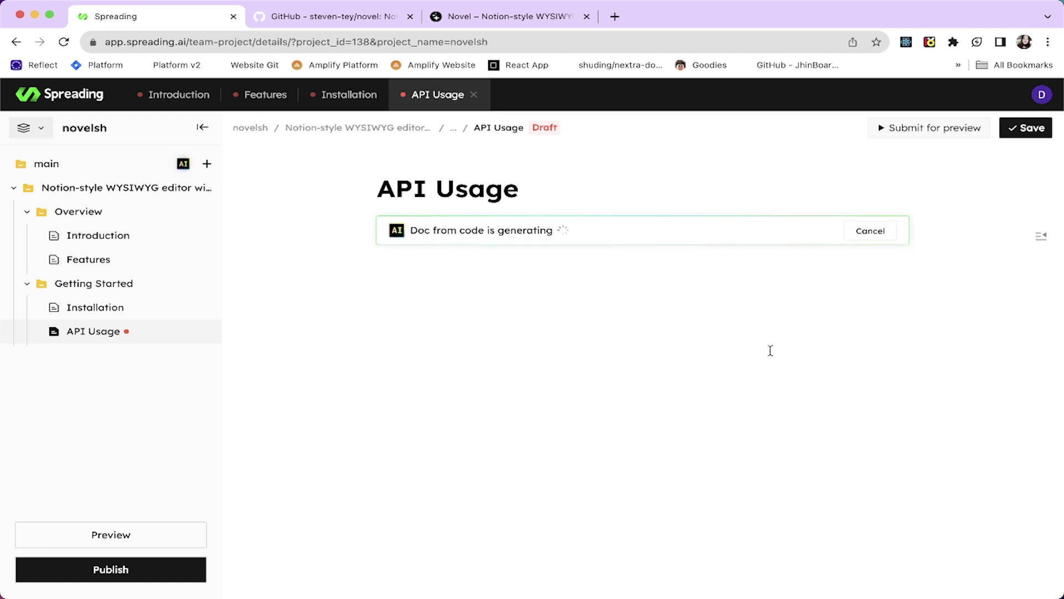
pyautogui.click(504, 314)
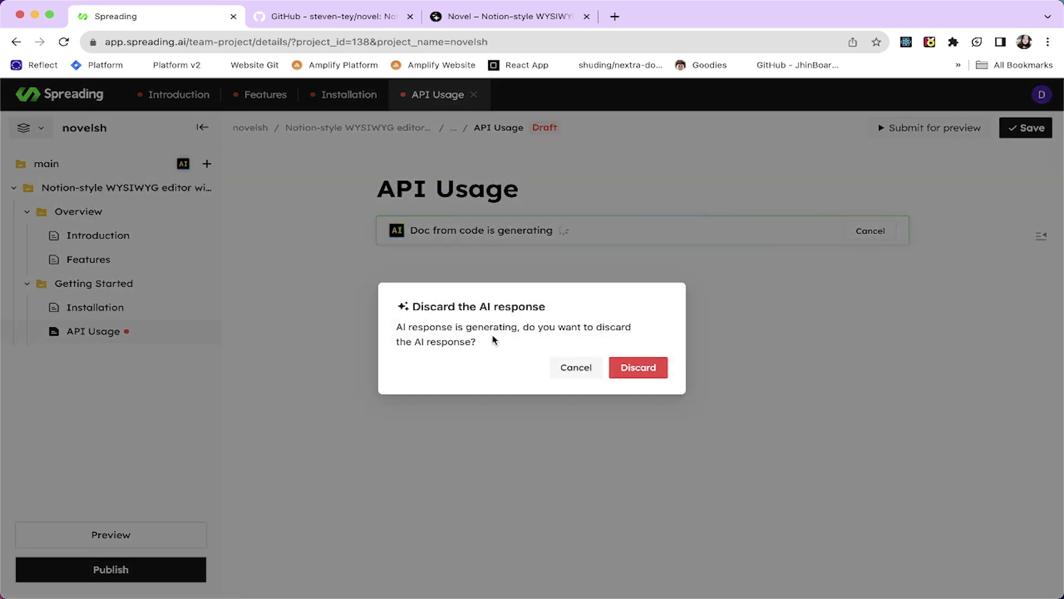
pyautogui.click(575, 369)
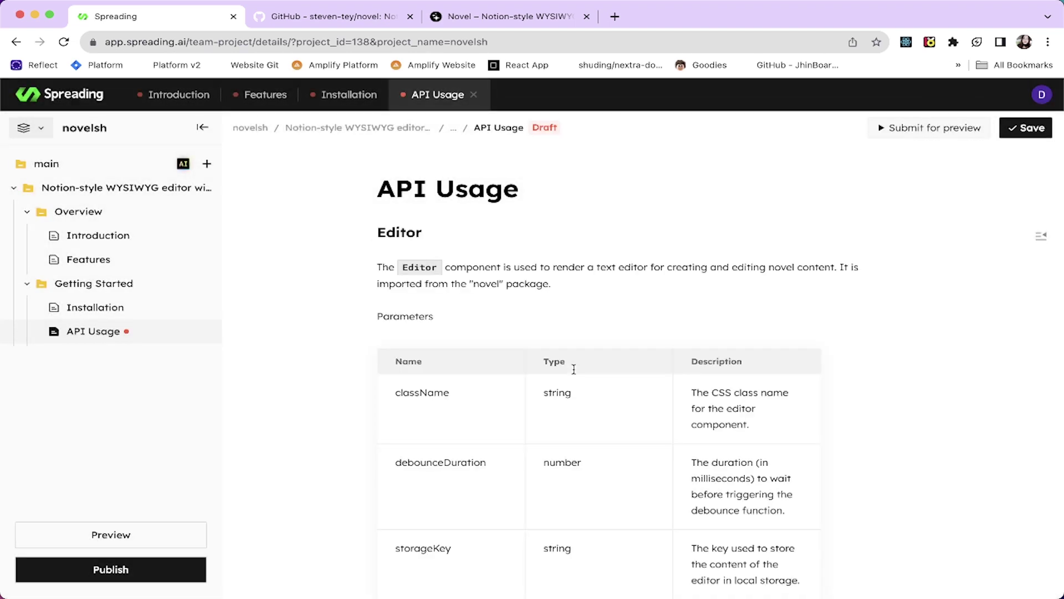
# - Review the generated Editor documentation on the API Usage page, including its parameters table and return value section
pyautogui.scroll(-5, 574, 368)
pyautogui.scroll(5, 573, 366)
pyautogui.scroll(-3, 444, 447)
pyautogui.scroll(-1, 445, 449)
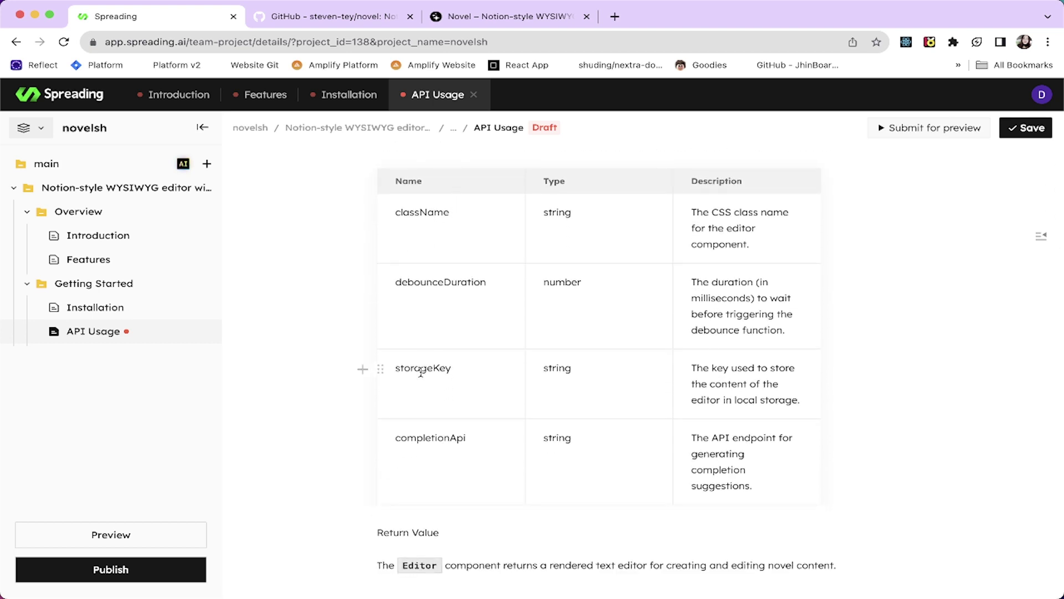
pyautogui.scroll(1, 426, 450)
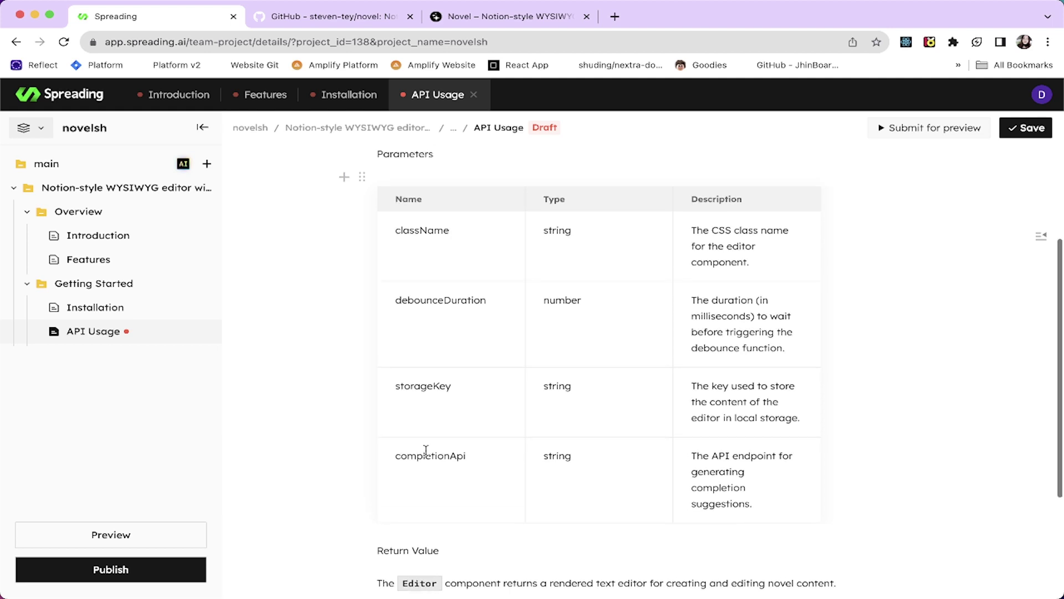
pyautogui.scroll(1, 425, 447)
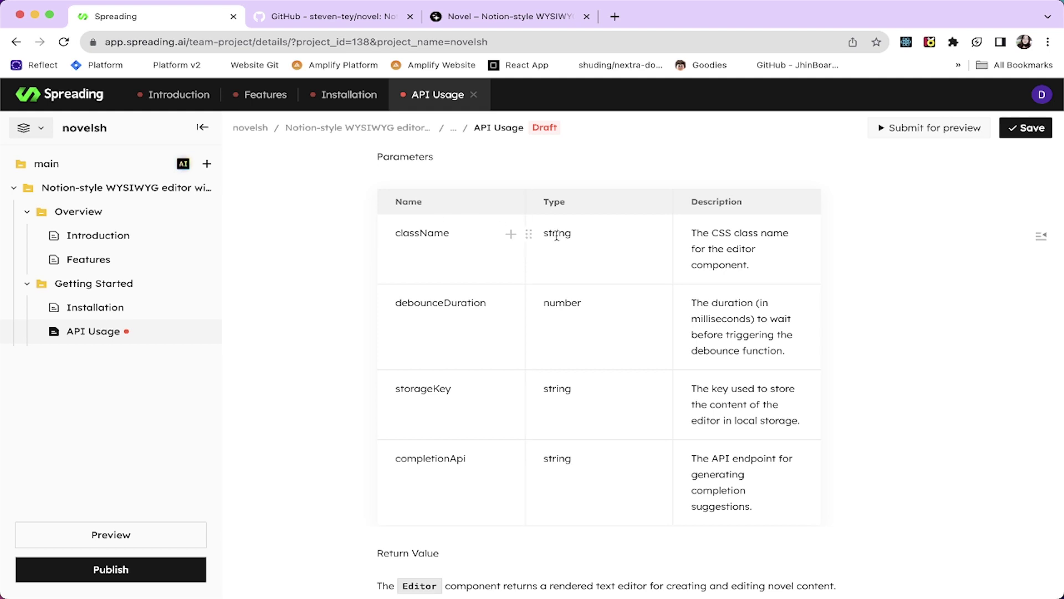
pyautogui.scroll(1, 474, 311)
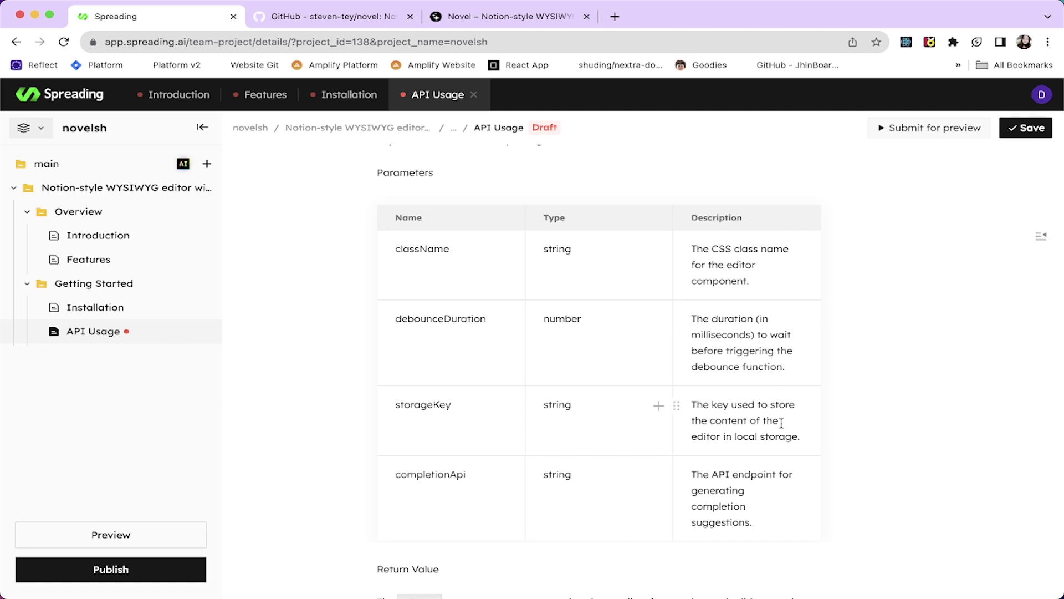
pyautogui.scroll(-4, 783, 434)
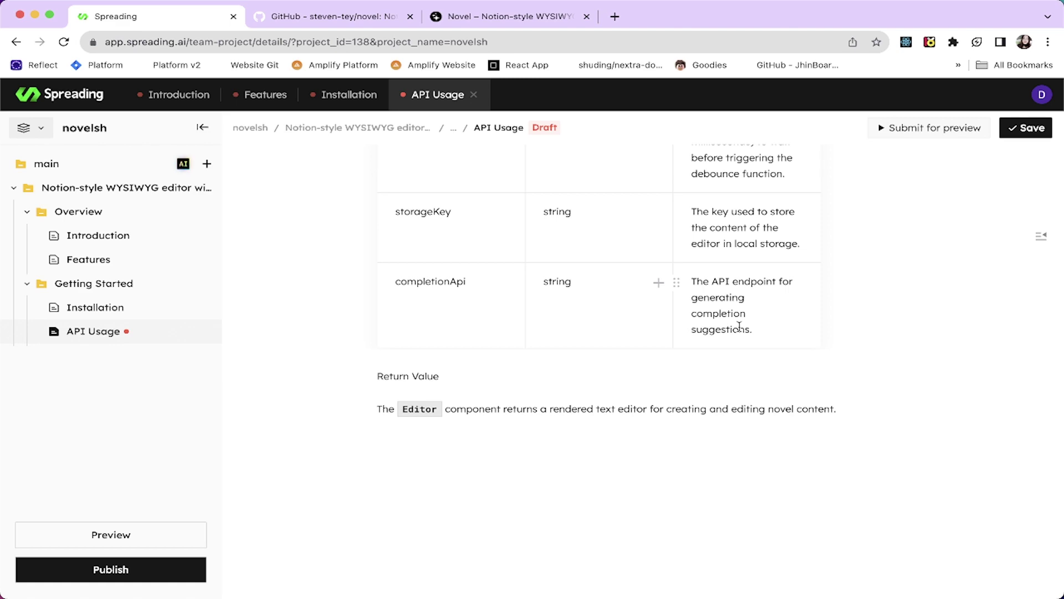
pyautogui.scroll(6, 740, 328)
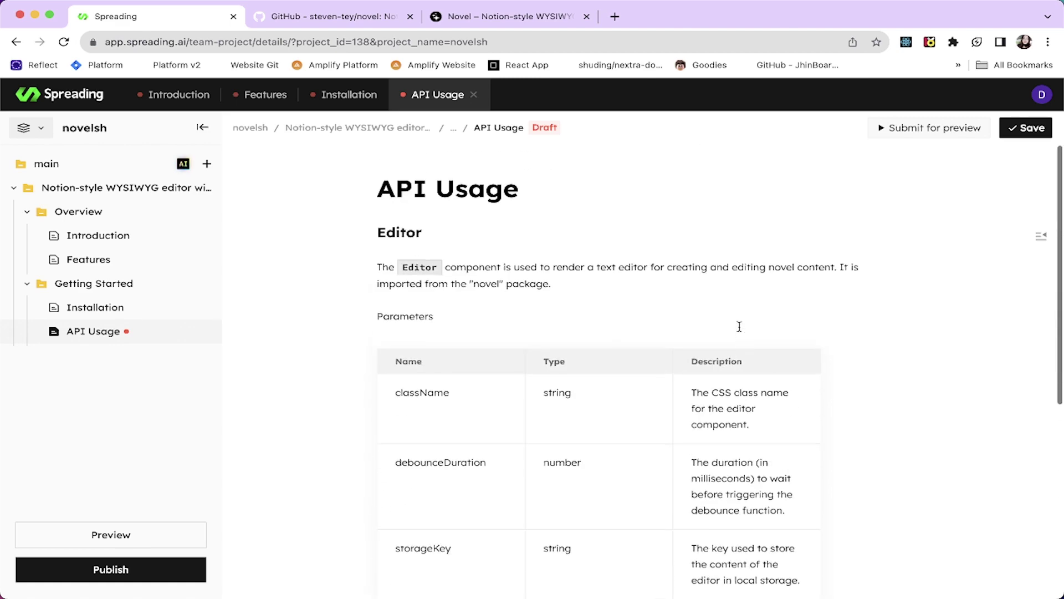
# - Compare the generated parameters table with the Editor props table in the GitHub README
pyautogui.click(388, 17)
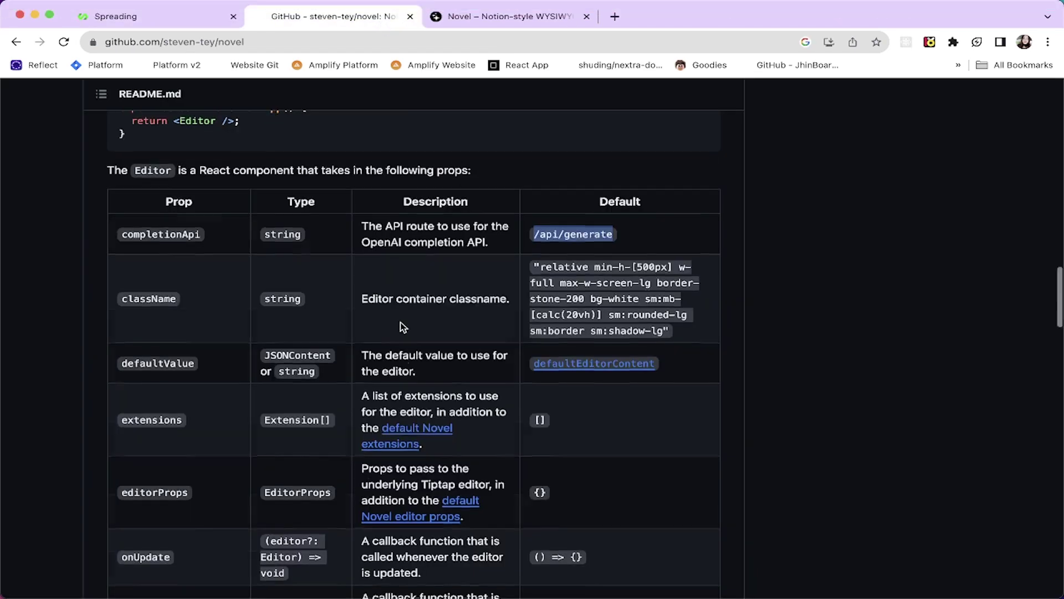
pyautogui.scroll(-5, 400, 323)
pyautogui.scroll(-9, 227, 411)
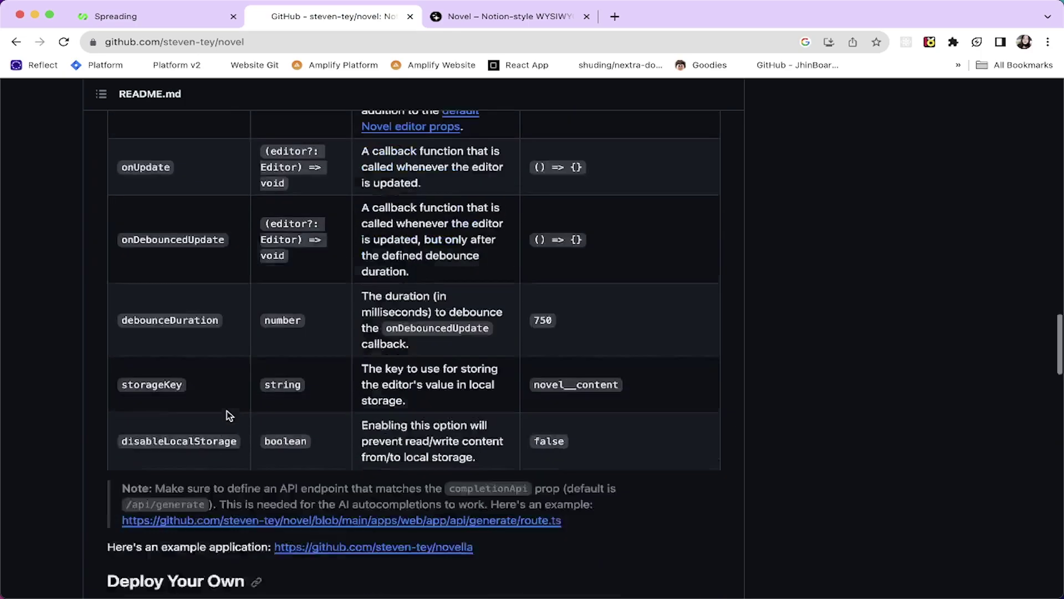
pyautogui.scroll(5, 227, 410)
pyautogui.click(166, 16)
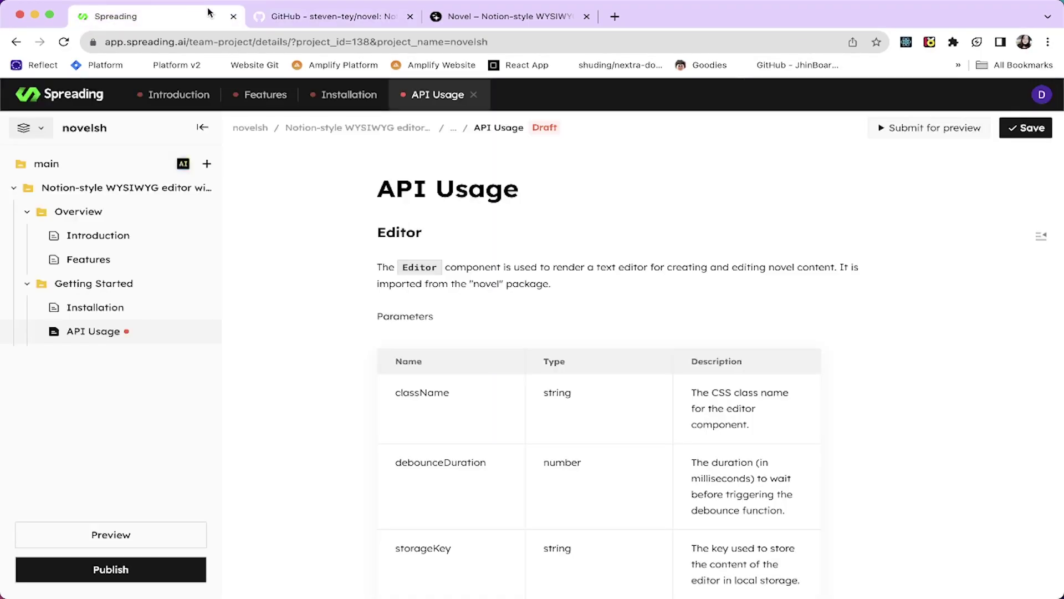
pyautogui.scroll(-6, 553, 399)
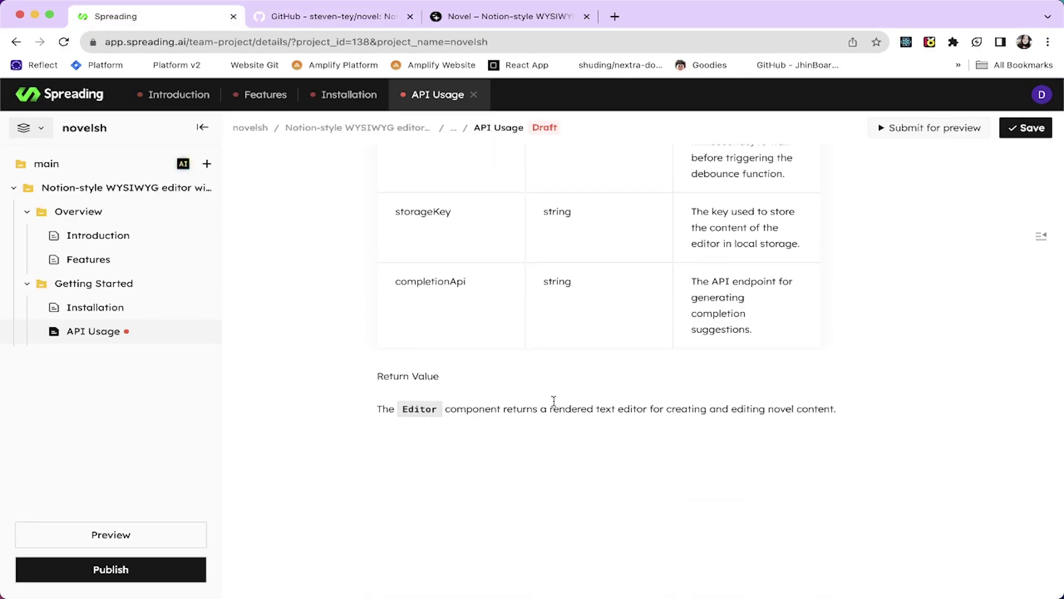
pyautogui.scroll(1, 554, 401)
pyautogui.scroll(6, 554, 401)
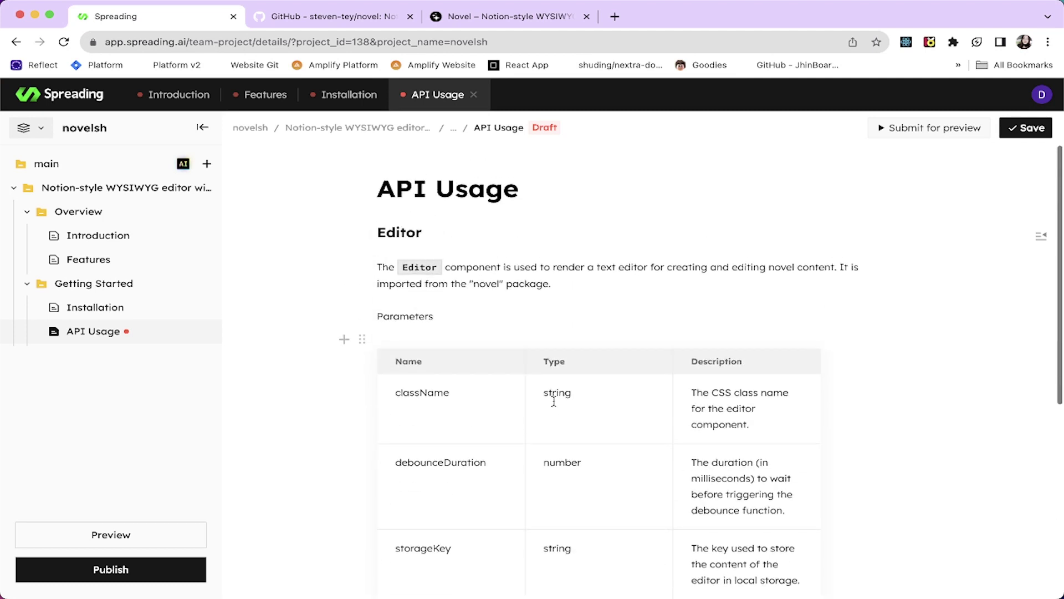
# - Save the API Usage page and look over its saved content
pyautogui.click(1028, 128)
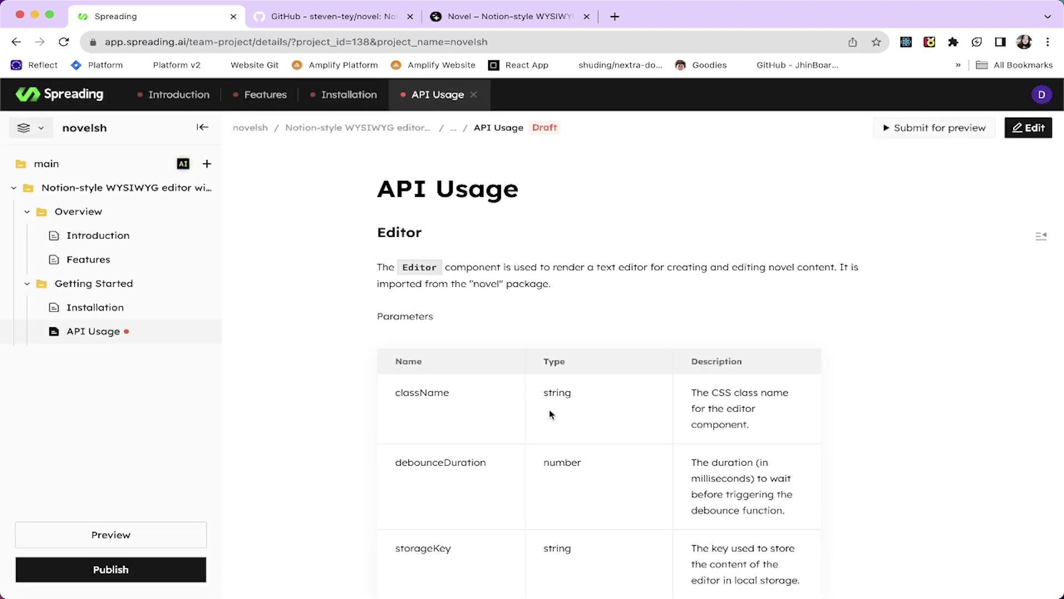
pyautogui.scroll(-5, 550, 409)
pyautogui.scroll(5, 550, 409)
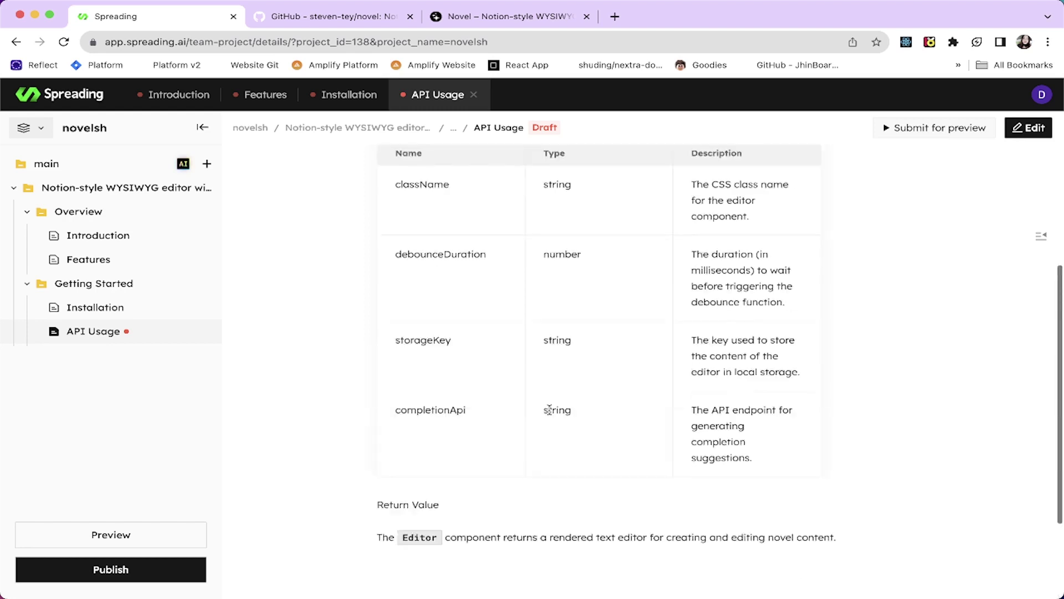
# - Try adding a level 1 and a level 3 heading below the Editor heading, remove them, and save the page
pyautogui.click(1029, 127)
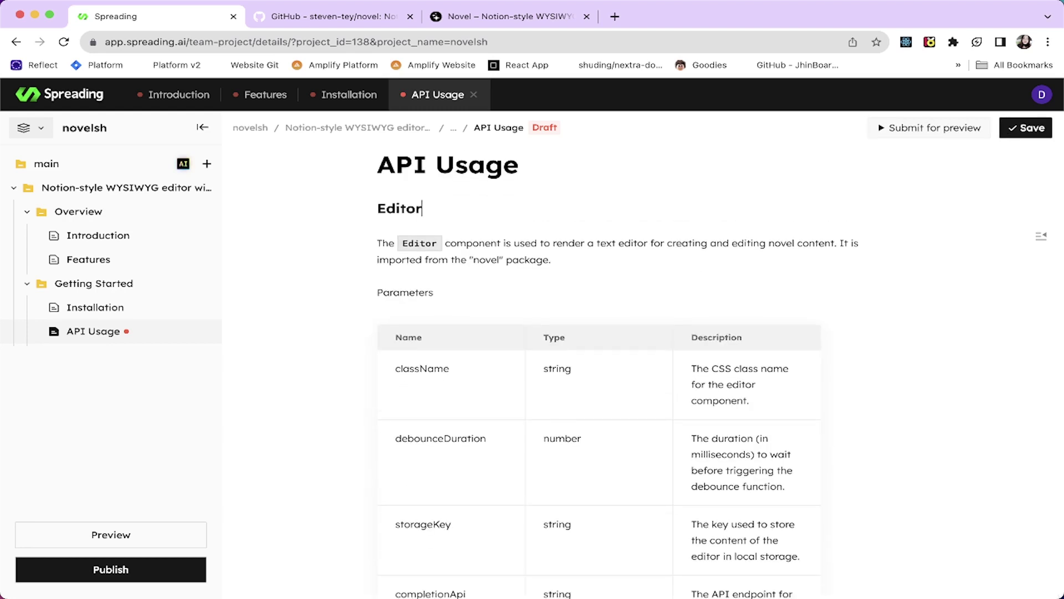
pyautogui.press('Return')
pyautogui.press('Return')
pyautogui.write('#')
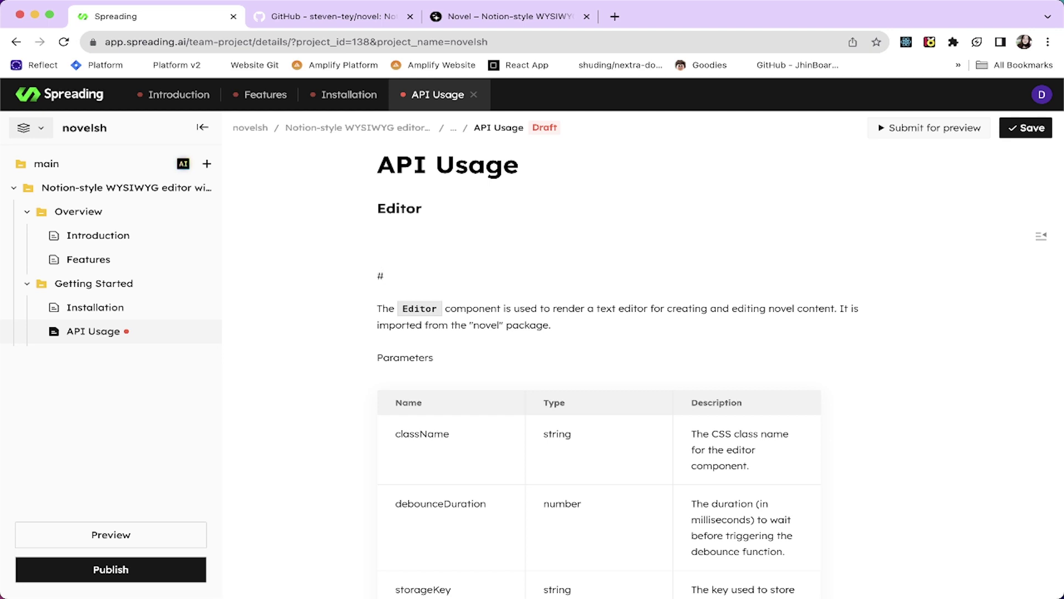
pyautogui.write(' He')
pyautogui.press('BackSpace')
pyautogui.press('BackSpace')
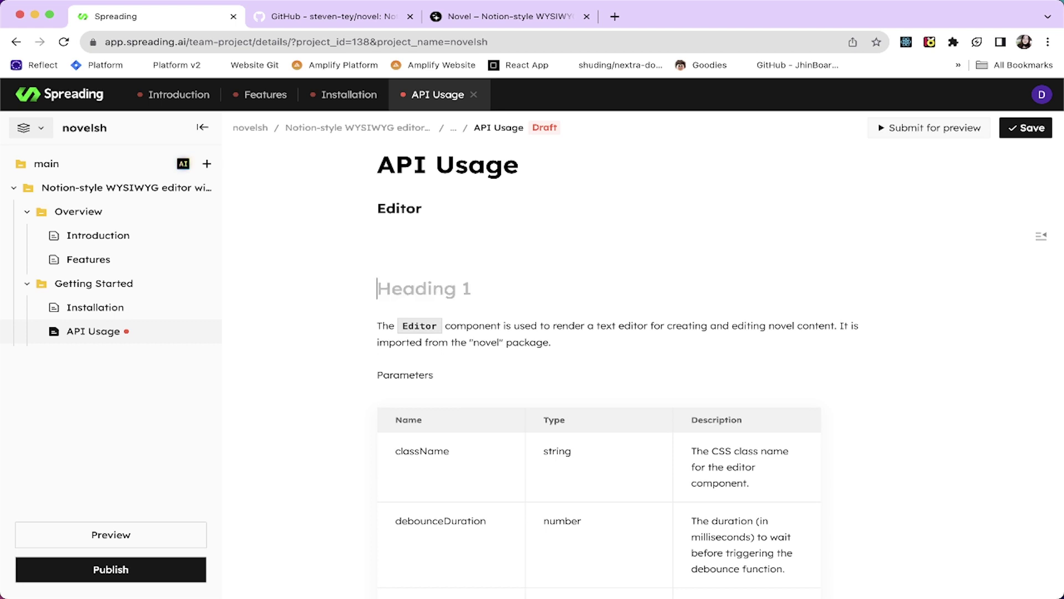
pyautogui.press('BackSpace')
pyautogui.write('###')
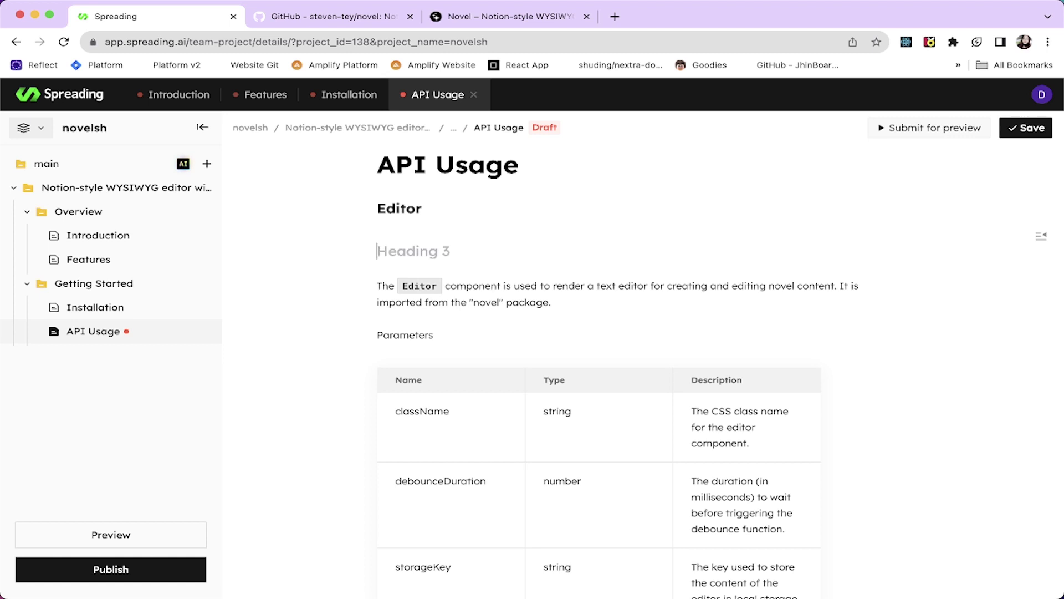
pyautogui.press('BackSpace')
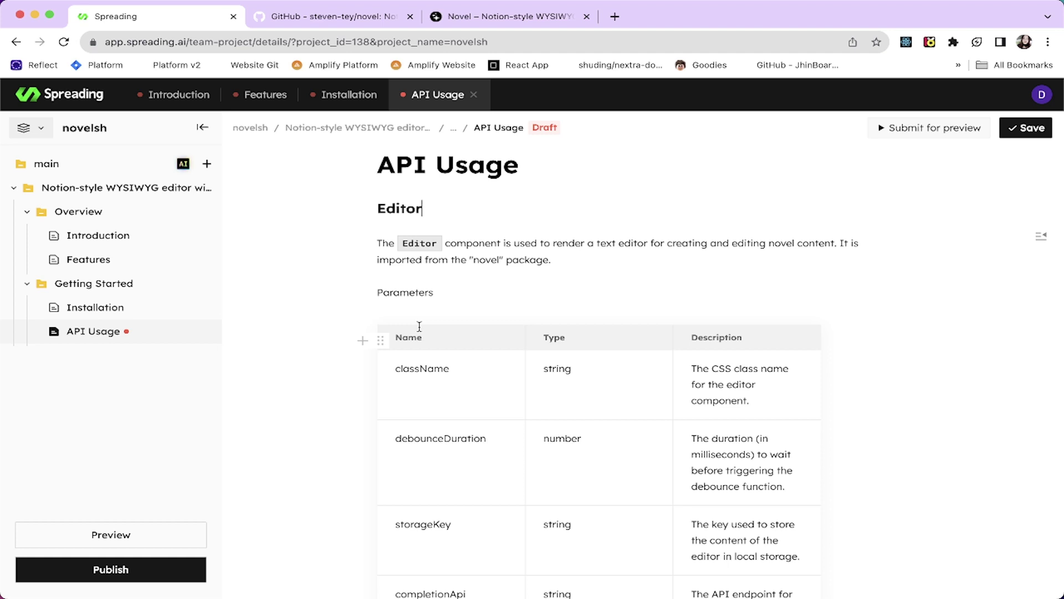
pyautogui.scroll(-1, 430, 281)
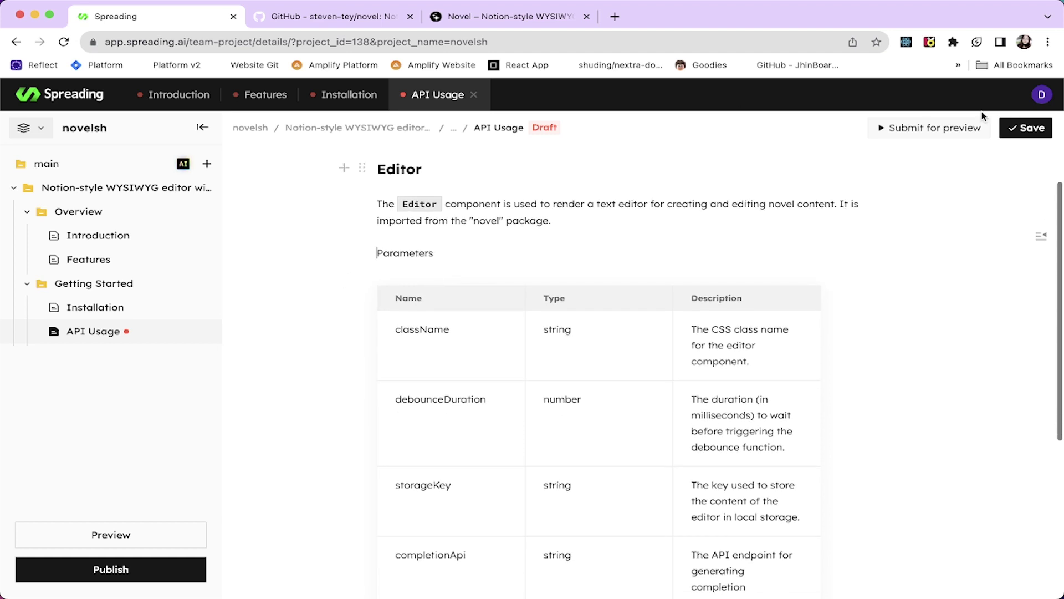
pyautogui.click(1025, 128)
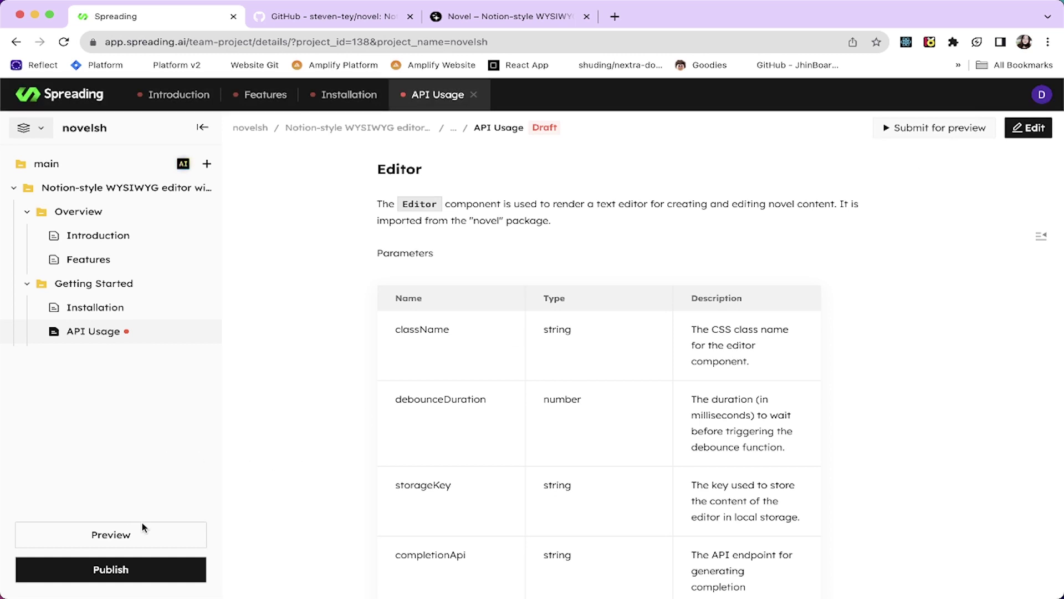
# - Submit the Introduction, Features, Installation and API Usage pages for preview
pyautogui.click(124, 235)
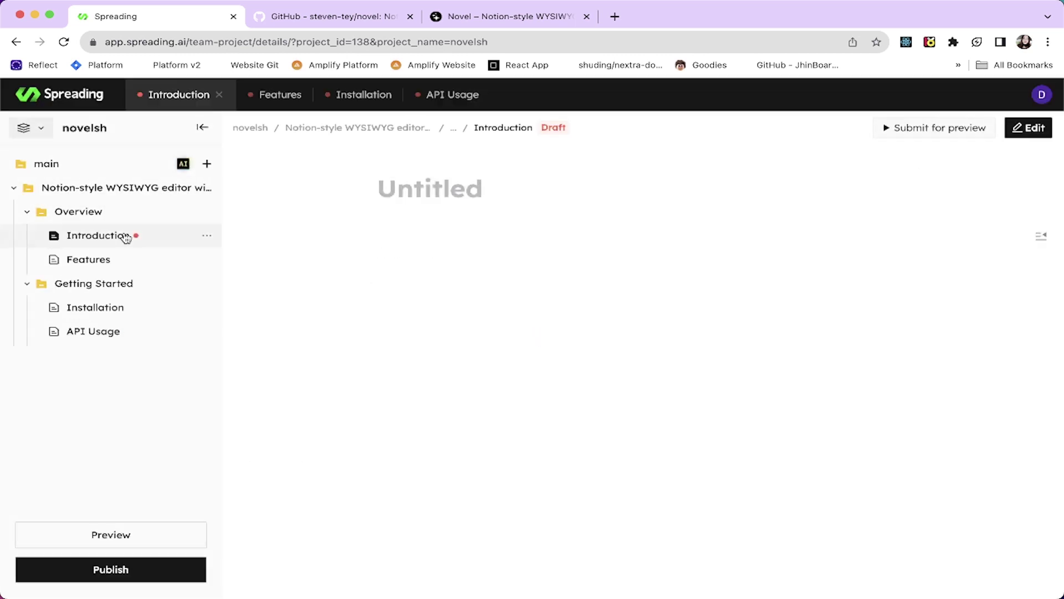
pyautogui.click(901, 129)
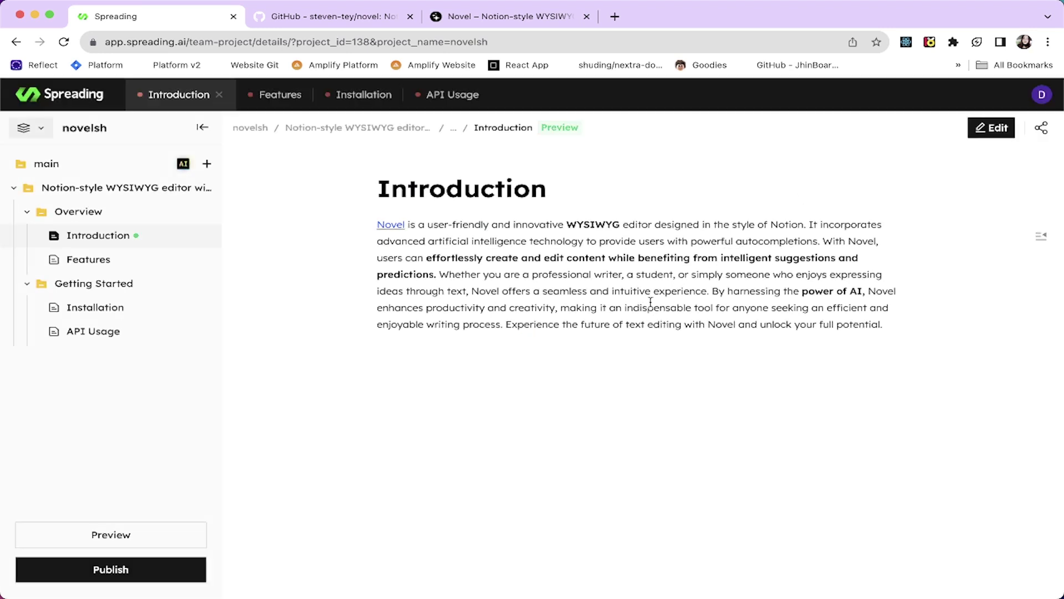
pyautogui.click(72, 260)
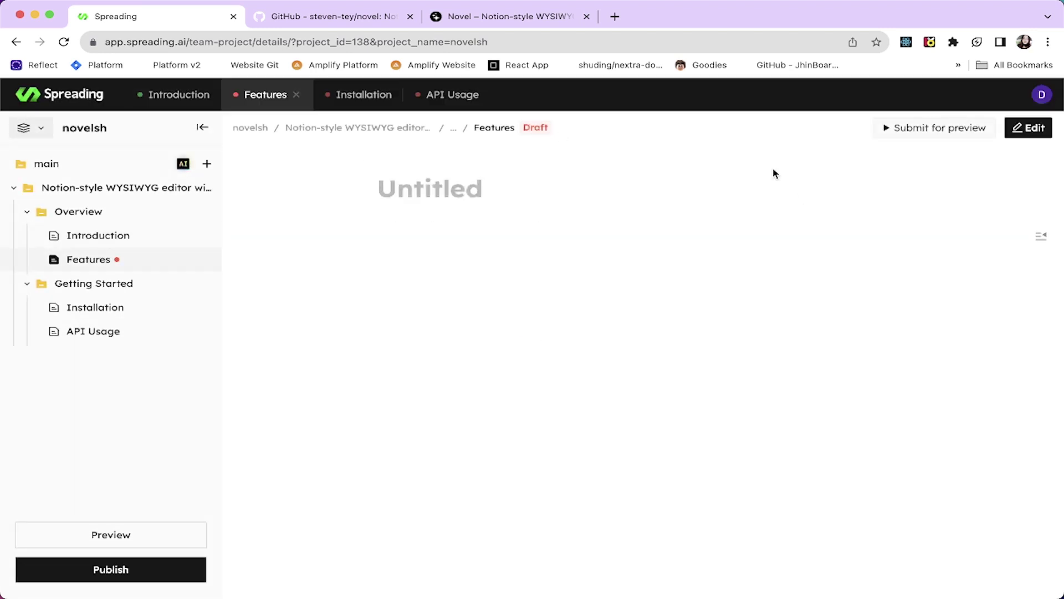
pyautogui.click(944, 132)
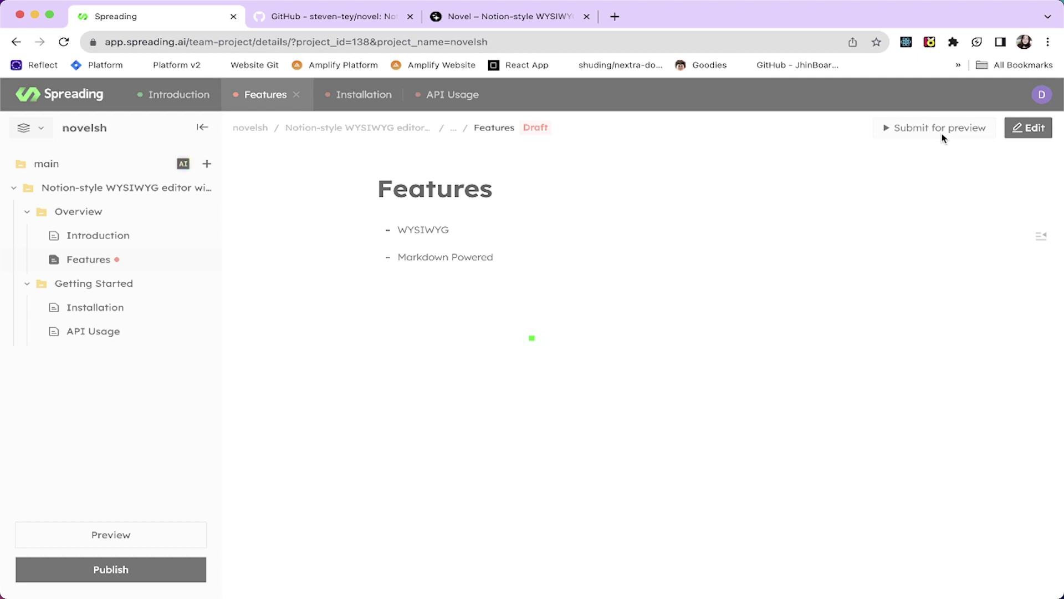
pyautogui.click(96, 308)
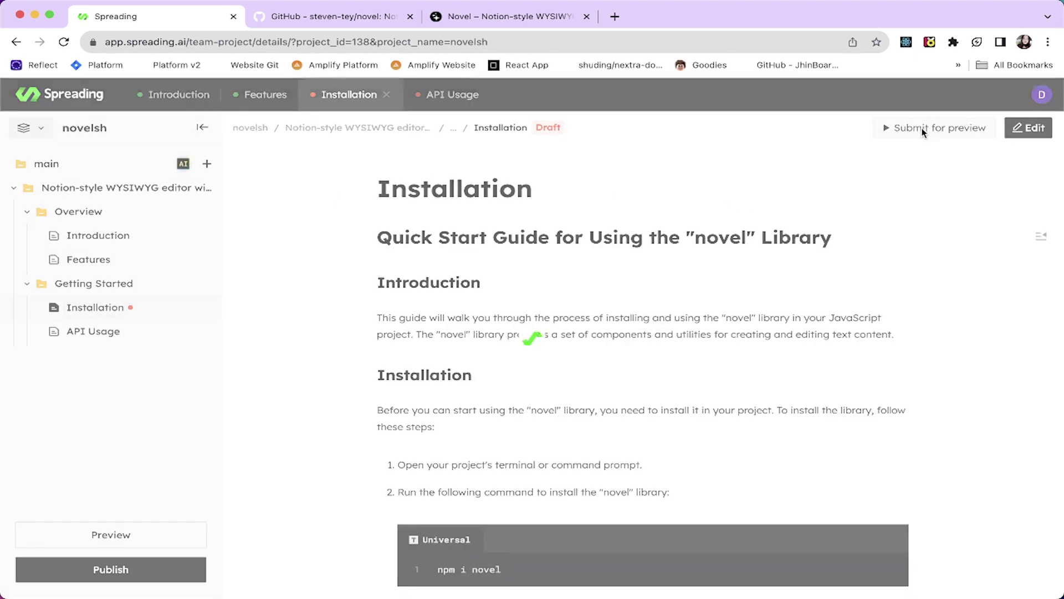
pyautogui.click(86, 333)
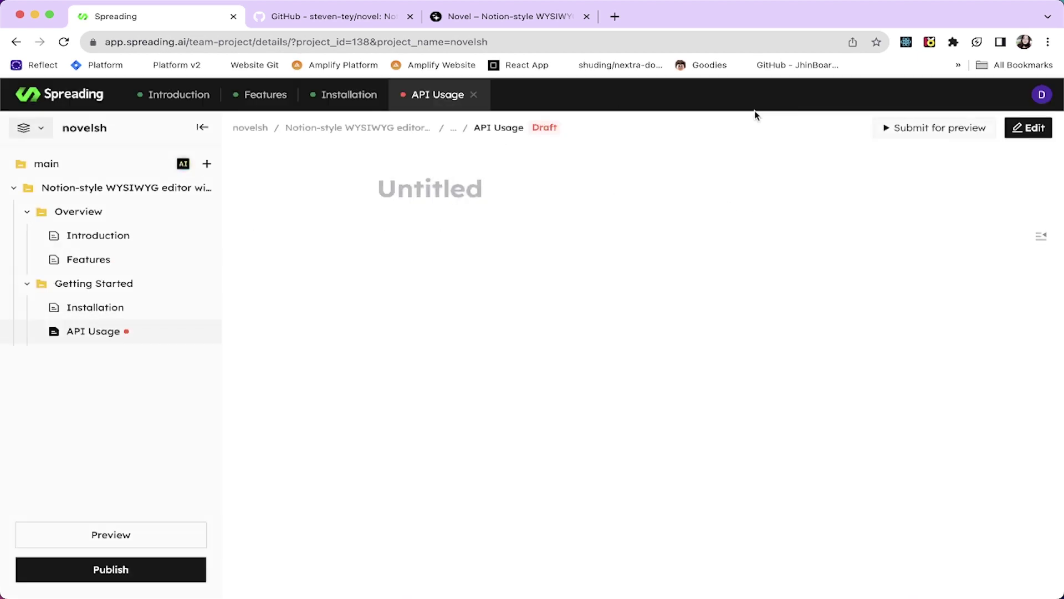
pyautogui.click(906, 128)
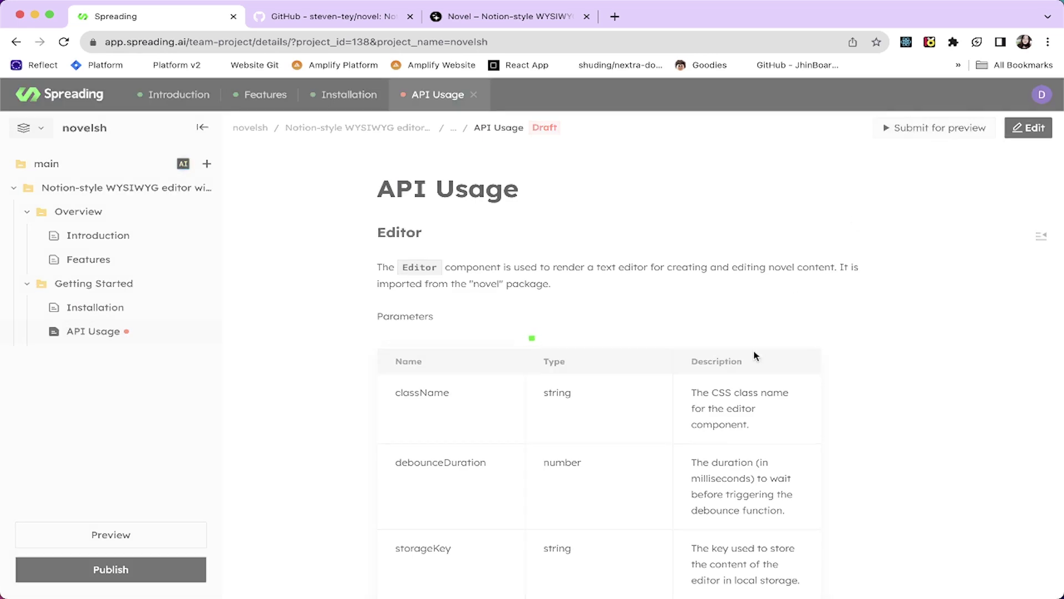
# - Start the project preview and set up its site with the subdomain nooovel.spreading.io
pyautogui.click(112, 535)
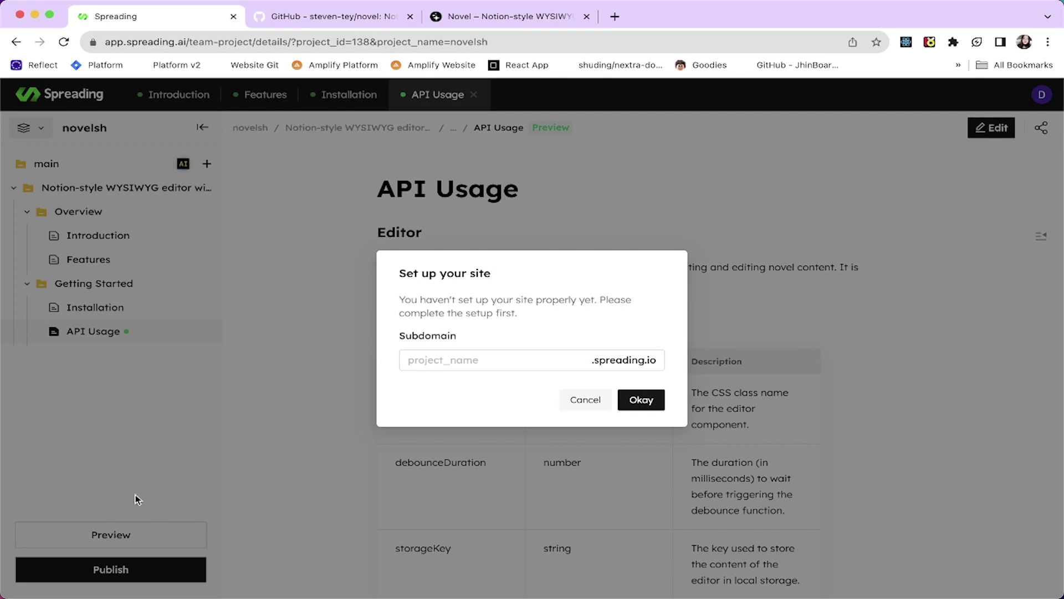
pyautogui.click(455, 362)
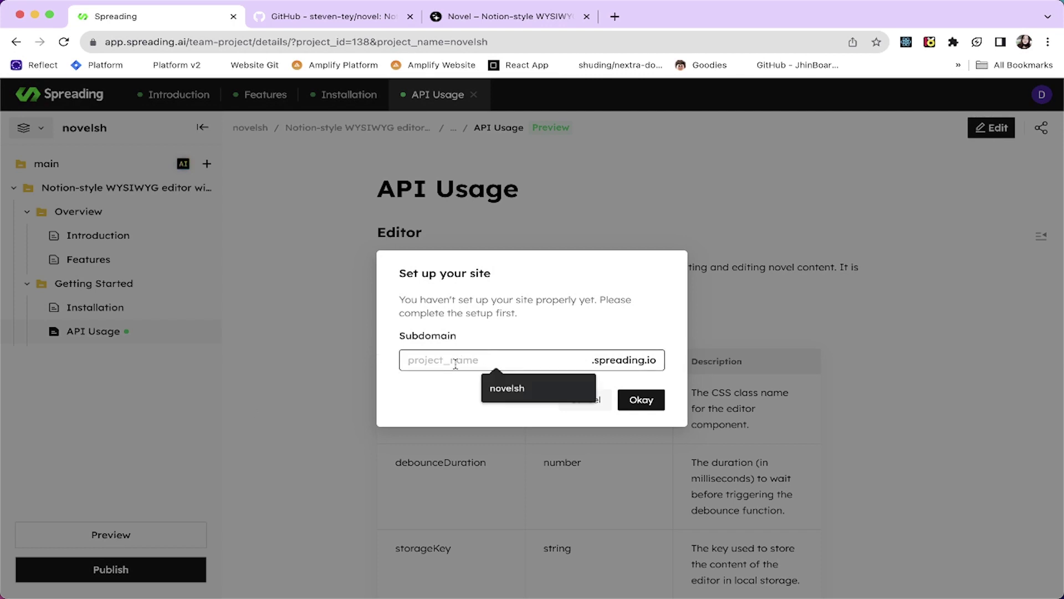
pyautogui.write('nooovel')
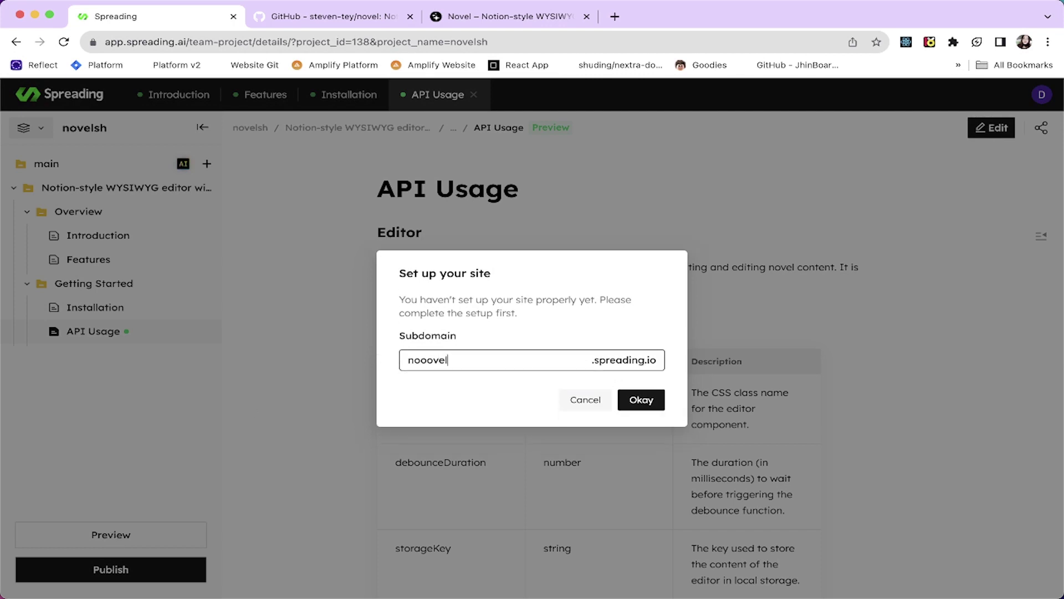
pyautogui.click(649, 404)
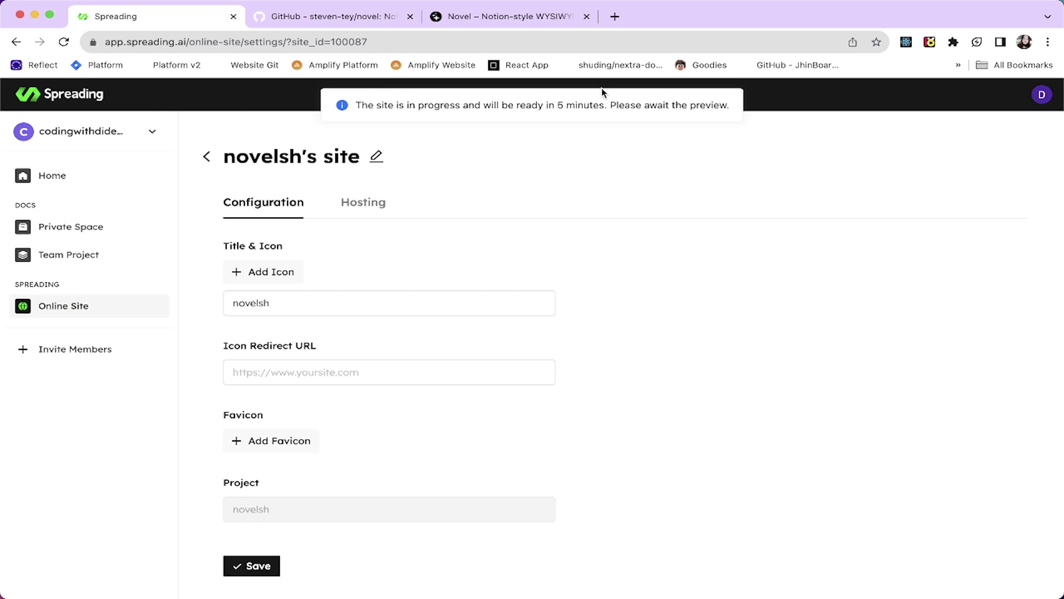
pyautogui.tripleClick(451, 105)
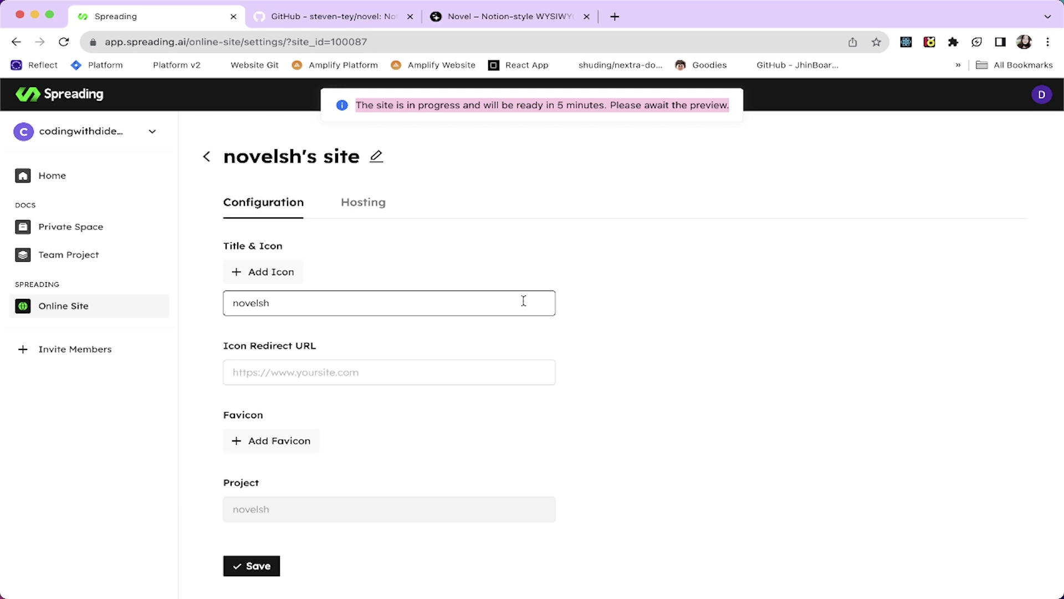
# - Add profile.jpeg as the icon of novelsh's site and save the site configuration
pyautogui.click(630, 158)
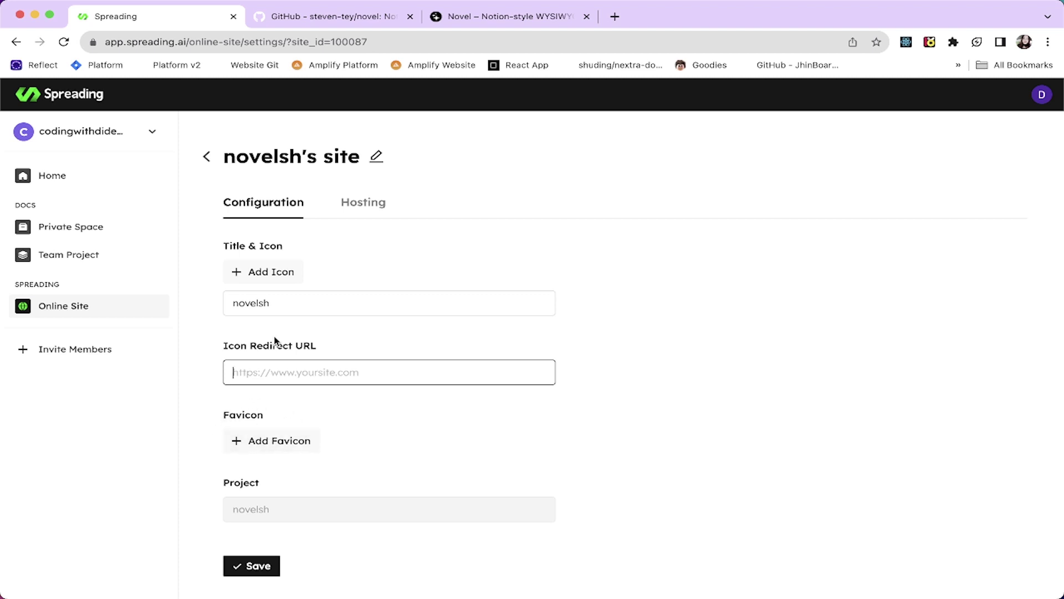
pyautogui.click(283, 270)
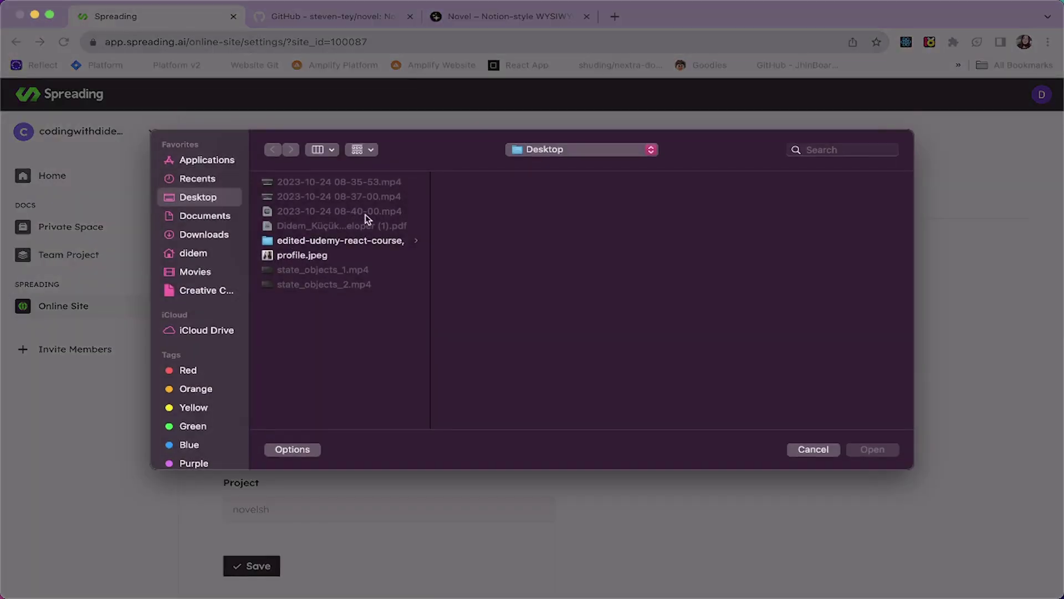
pyautogui.click(326, 254)
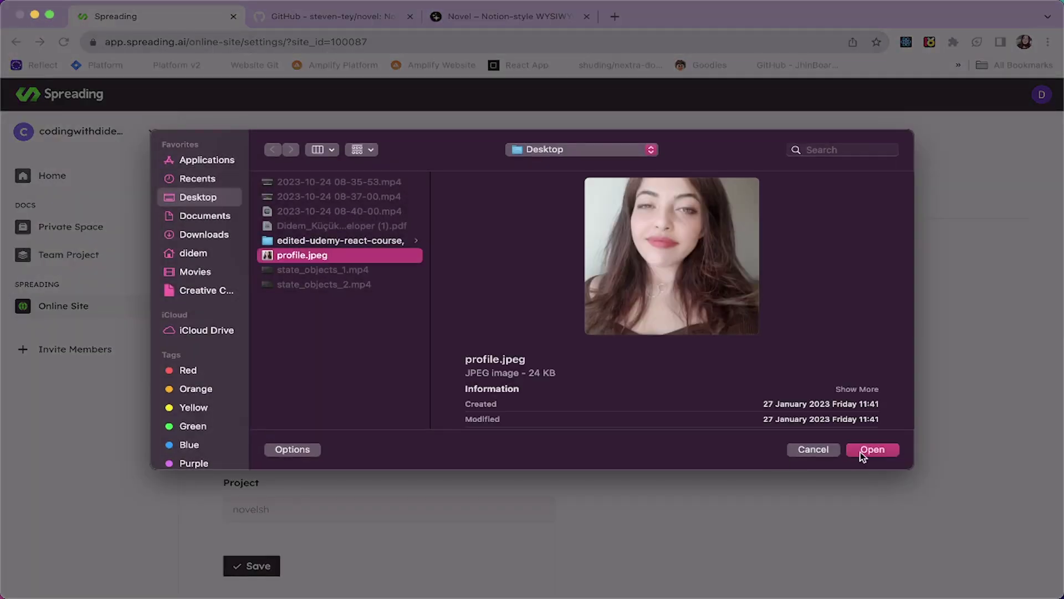
pyautogui.click(865, 454)
pyautogui.scroll(-1, 467, 351)
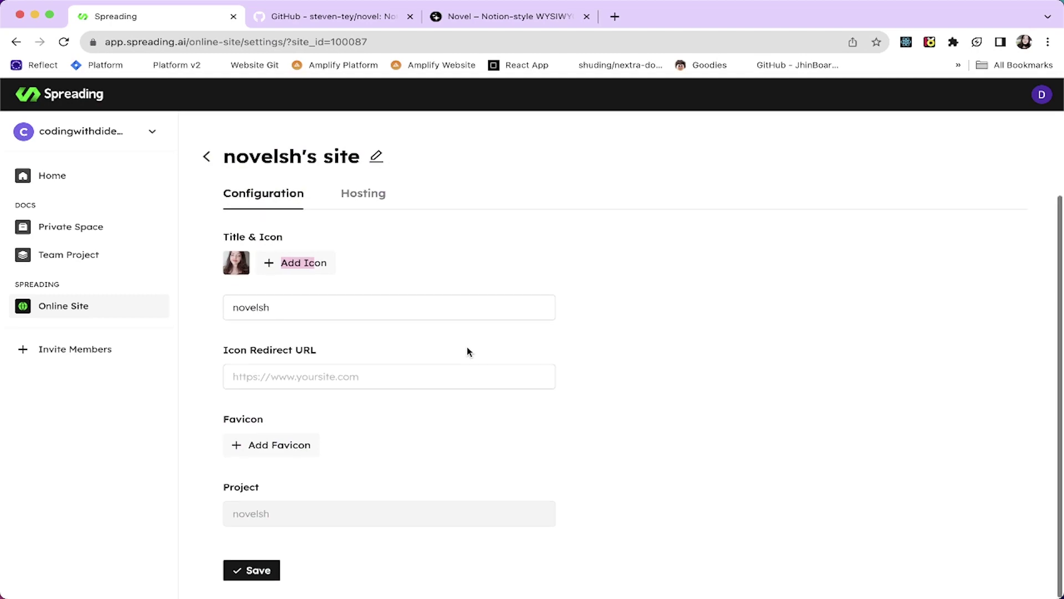
pyautogui.click(274, 446)
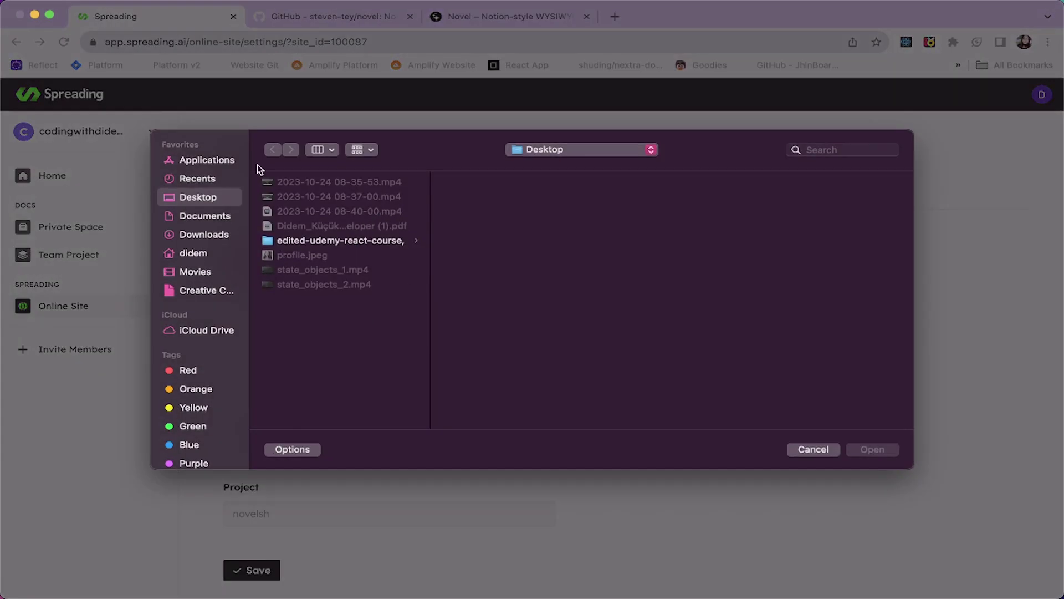
pyautogui.click(810, 449)
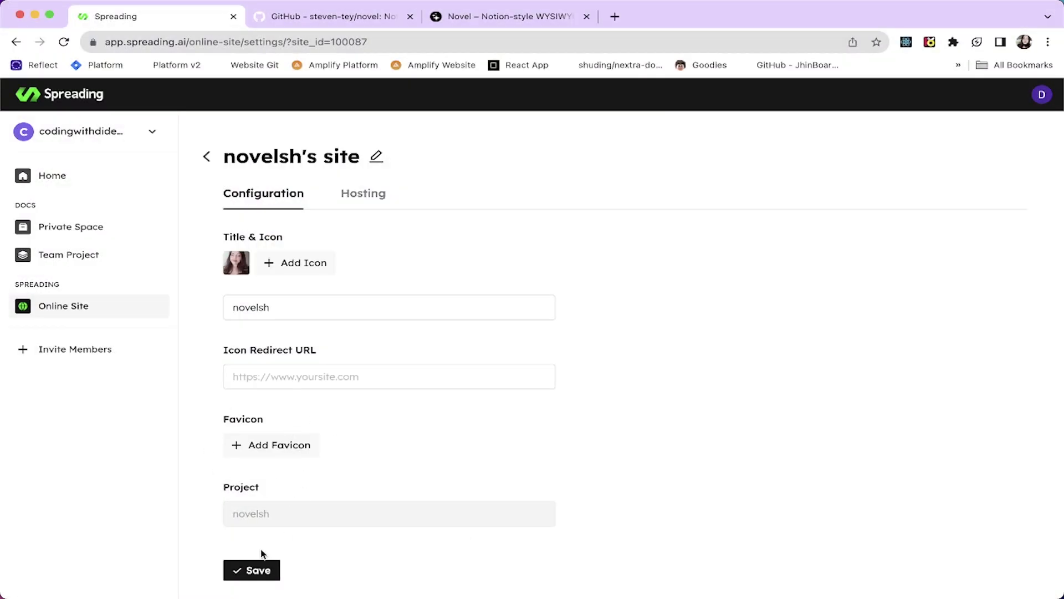
pyautogui.click(261, 567)
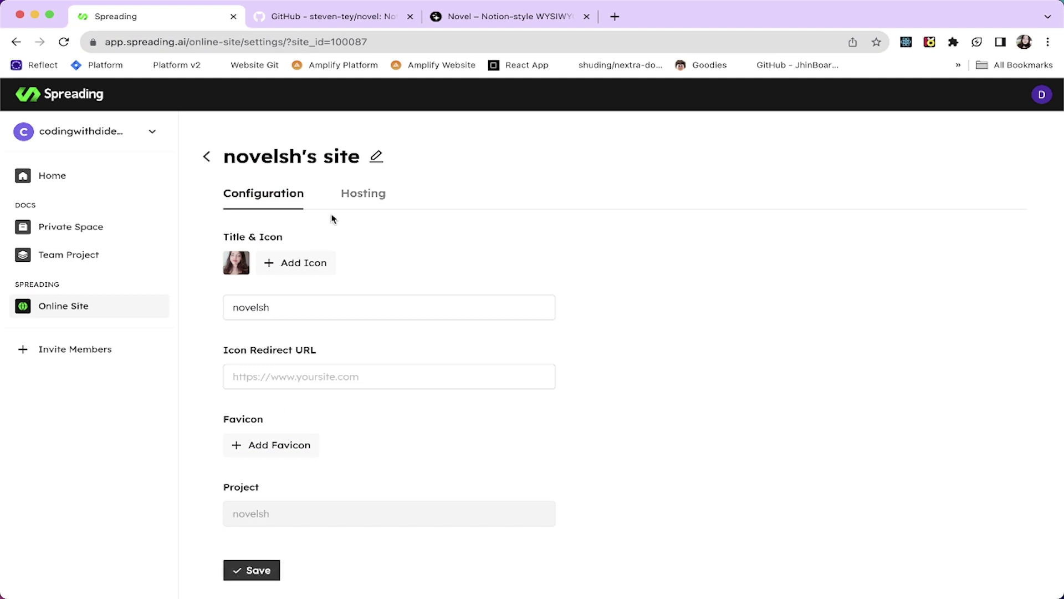
# - Check the site's hosting settings, try opening the published nooovel.spreading.io site, and close it
pyautogui.click(358, 199)
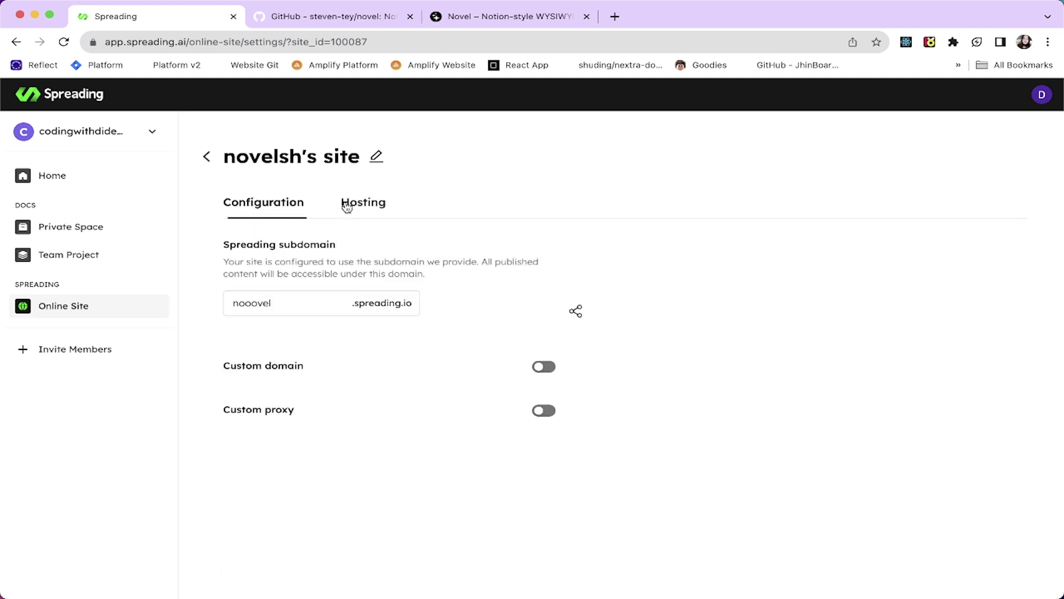
pyautogui.doubleClick(231, 301)
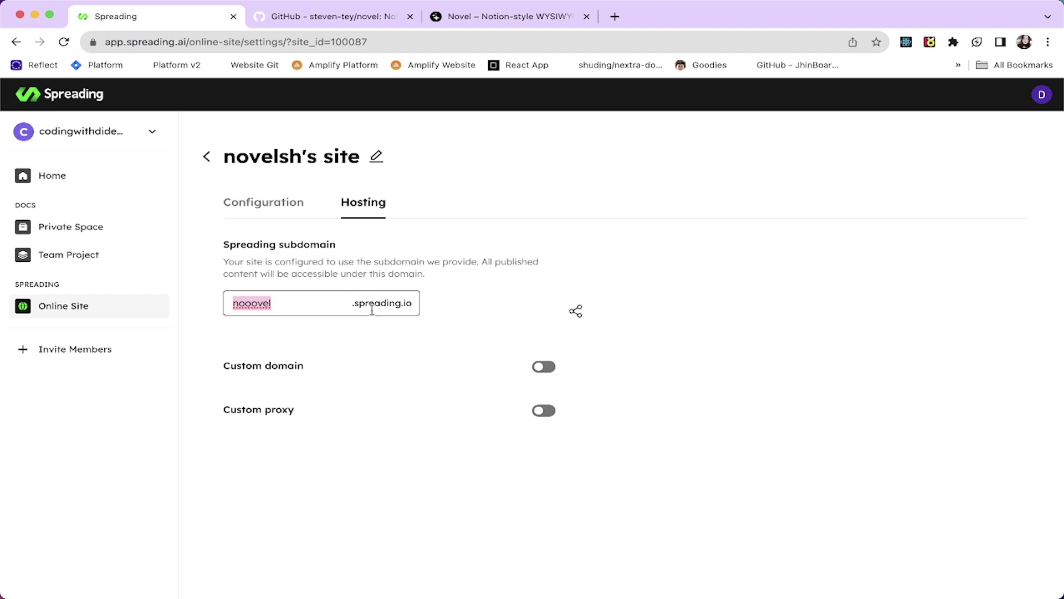
pyautogui.click(574, 311)
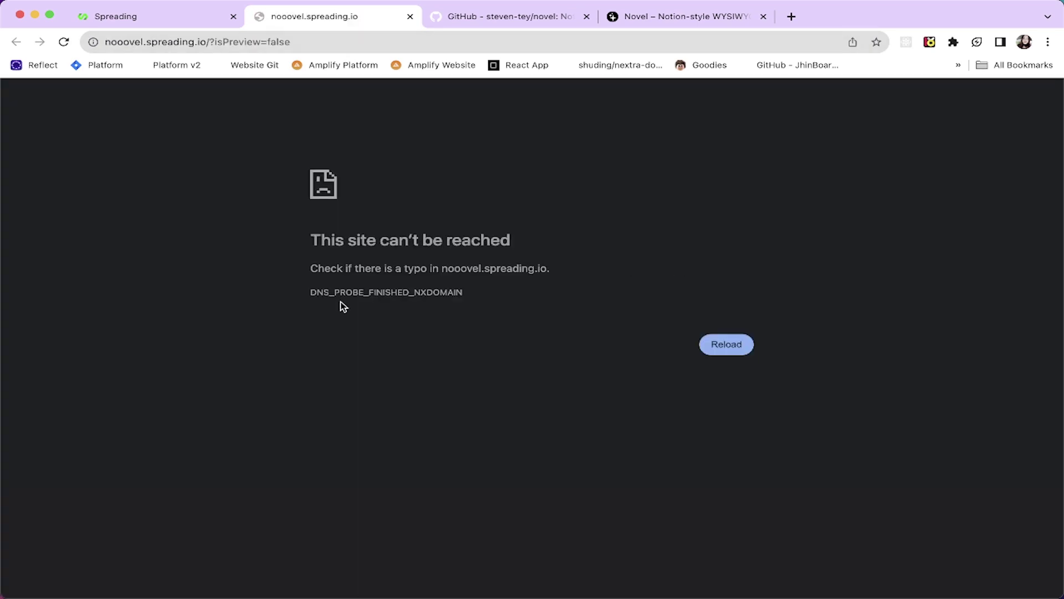
pyautogui.click(410, 16)
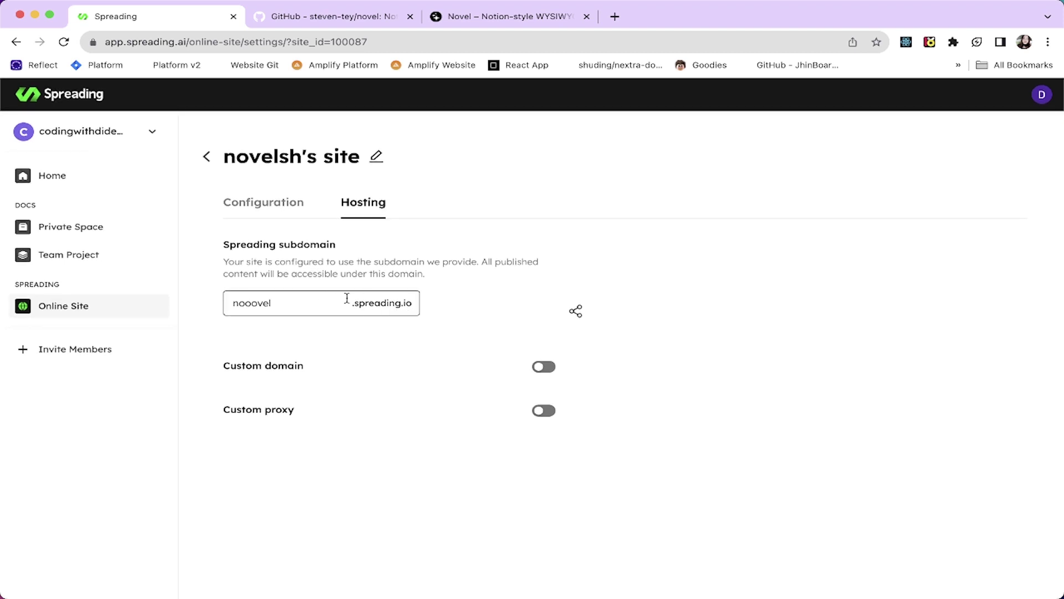
# - Return to the site's configuration settings and save them again
pyautogui.click(280, 202)
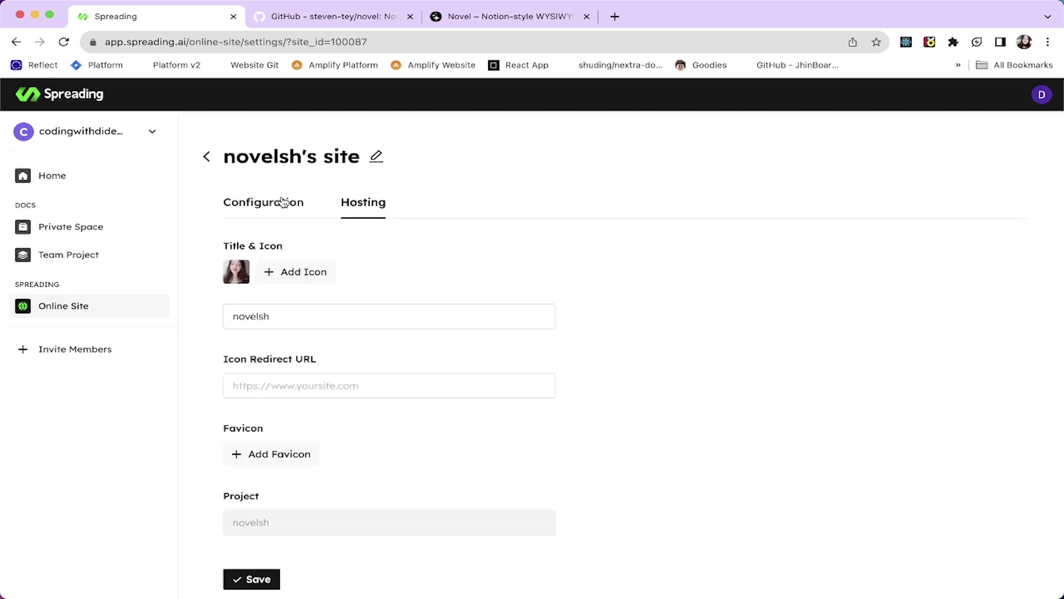
pyautogui.scroll(-1, 266, 549)
pyautogui.click(257, 568)
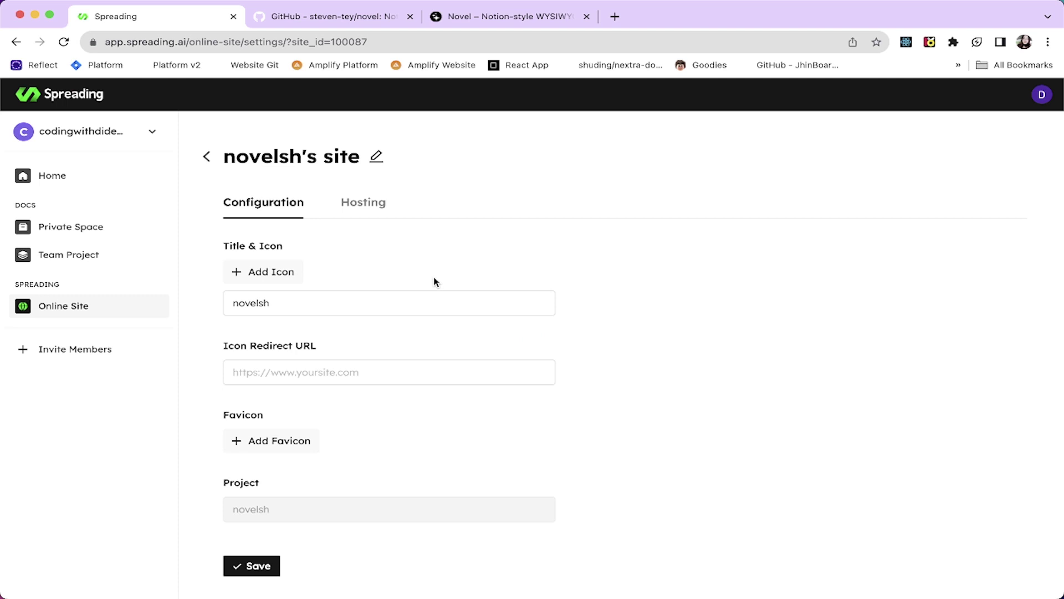
# - Copy the workspace invite link for new members with the Admin role
pyautogui.click(98, 353)
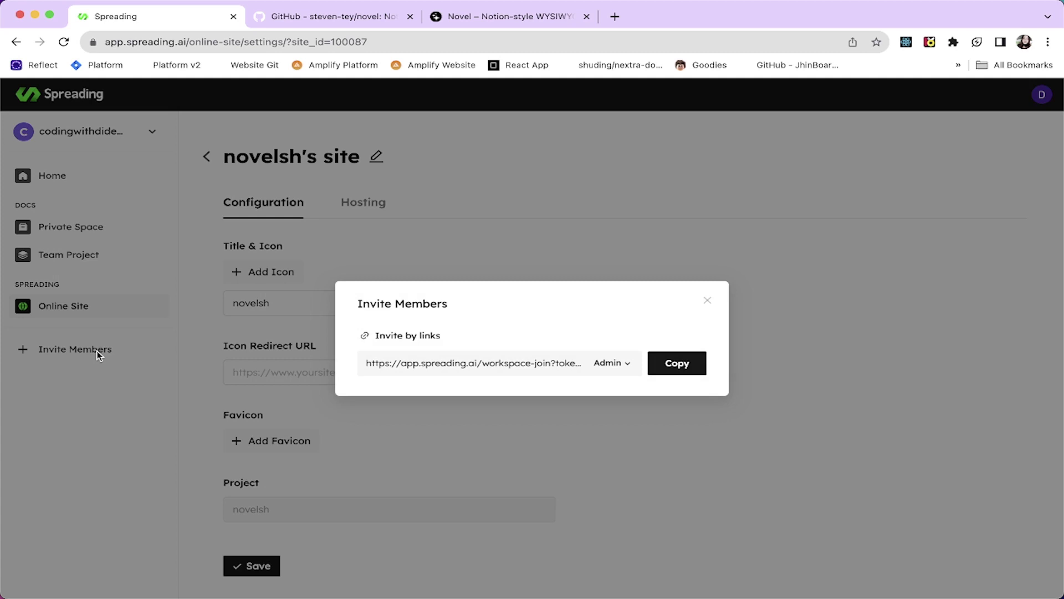
pyautogui.click(478, 363)
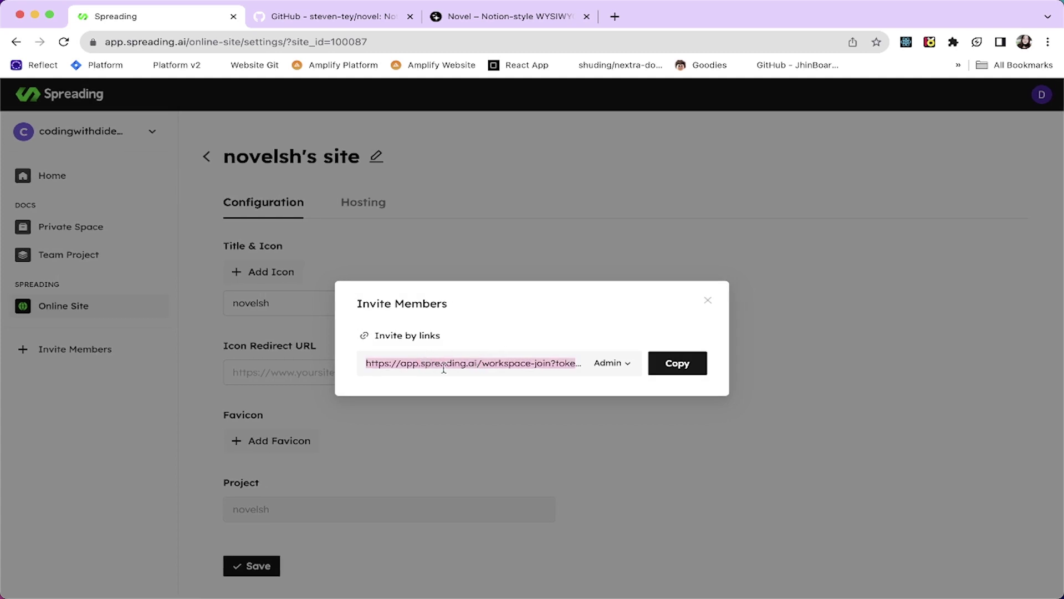
pyautogui.click(629, 368)
pyautogui.click(629, 369)
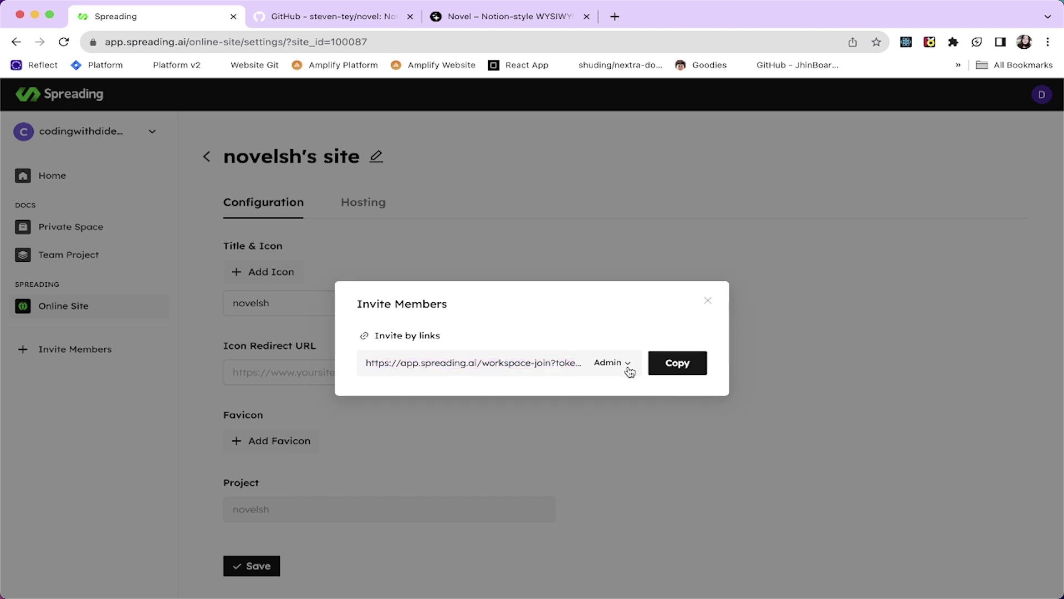
pyautogui.click(661, 368)
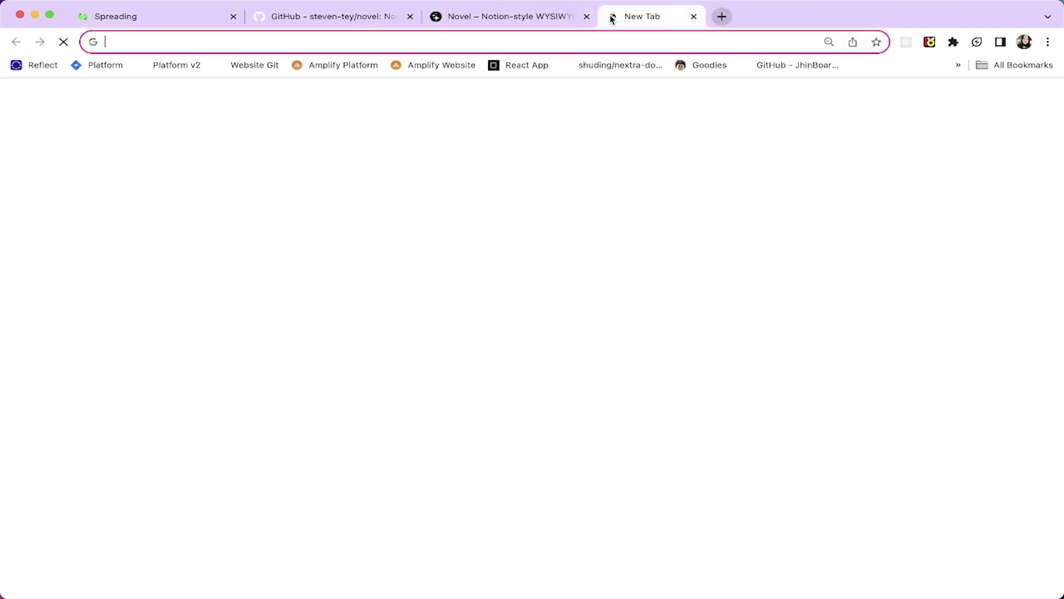
# - Open the copied invite link containing the access token in a new browser tab and join the workspace
pyautogui.click(615, 17)
pyautogui.press('super+v')
pyautogui.press('Return')
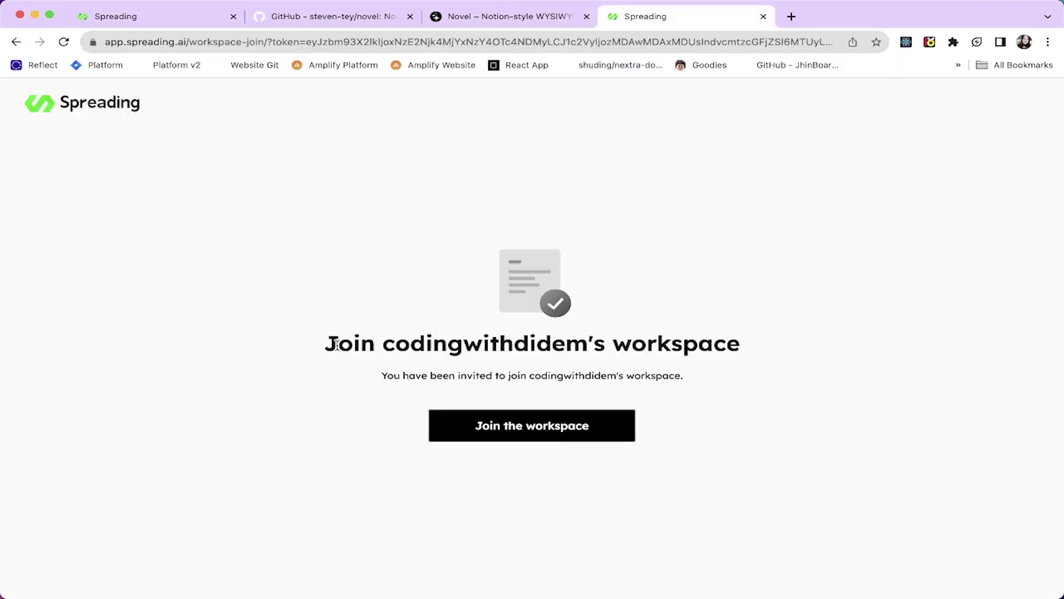
pyautogui.moveTo(324, 346); pyautogui.dragTo(769, 350)
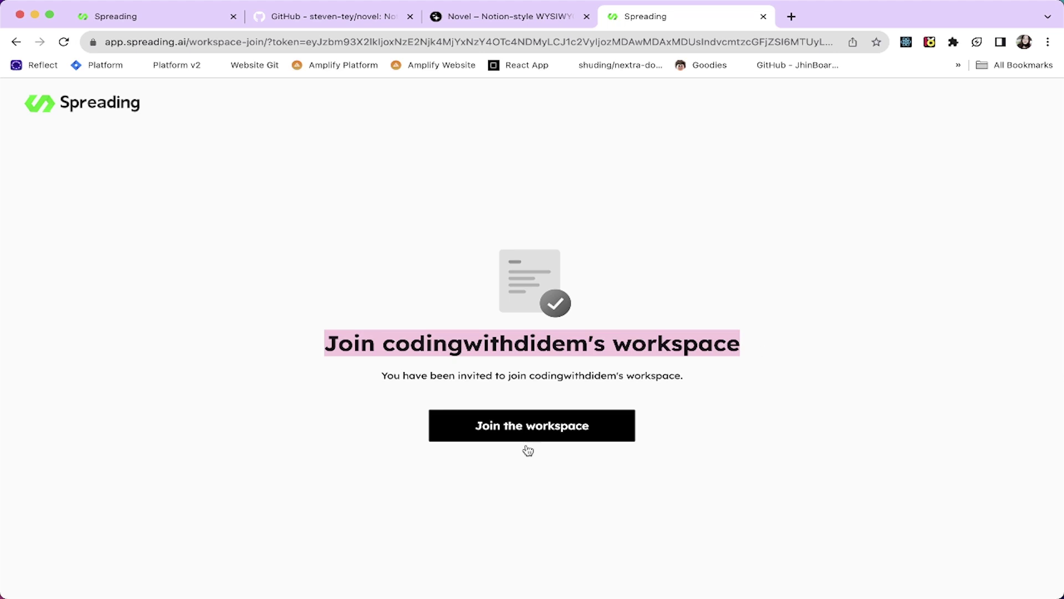
pyautogui.click(510, 437)
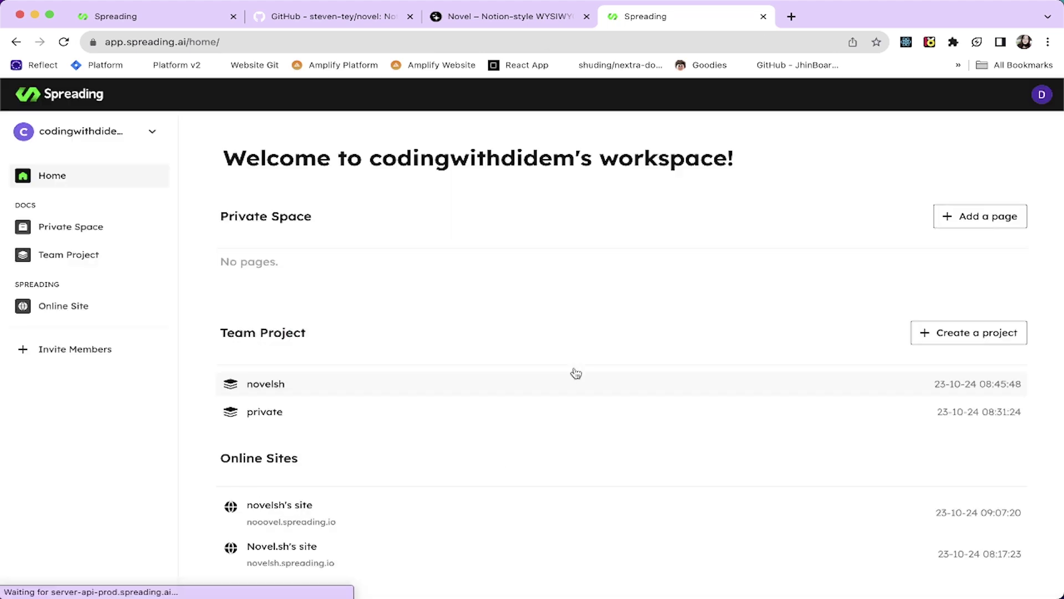
# - Try opening nooovel.spreading.io from the workspace's online sites and close the opened page
pyautogui.scroll(-1, 500, 455)
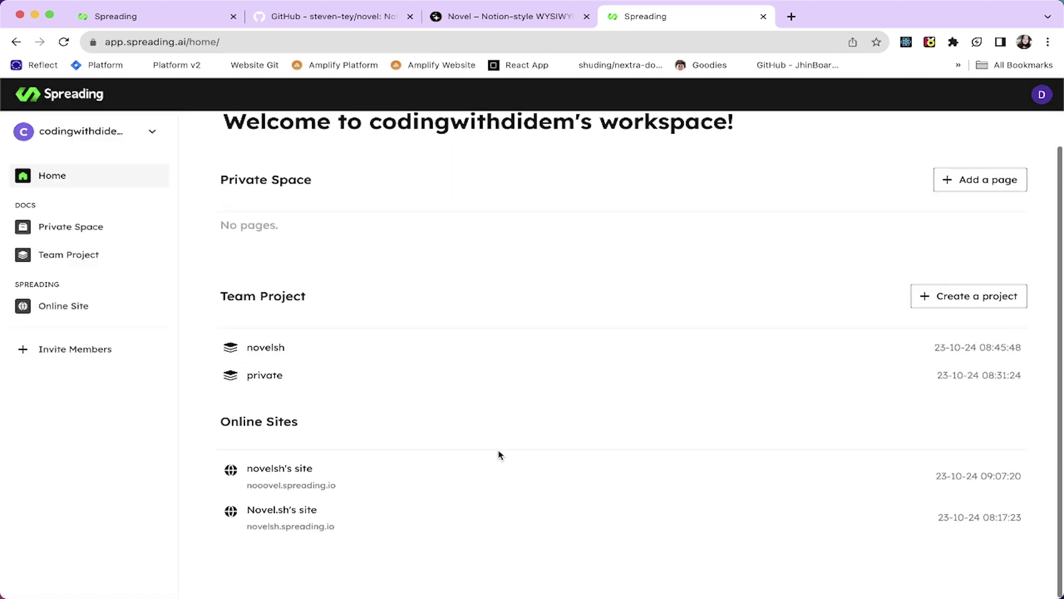
pyautogui.click(317, 487)
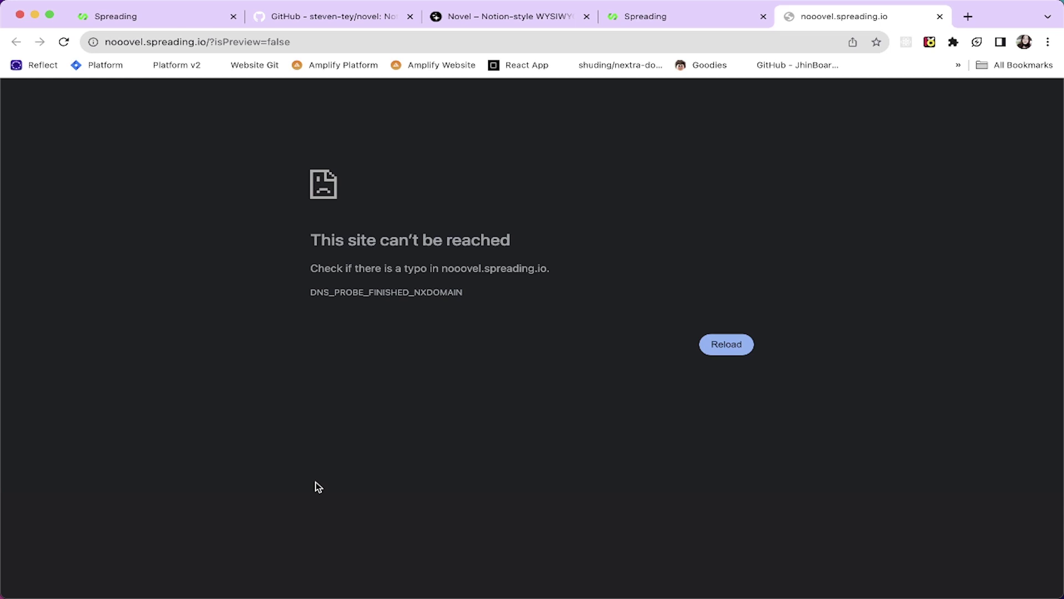
pyautogui.click(939, 16)
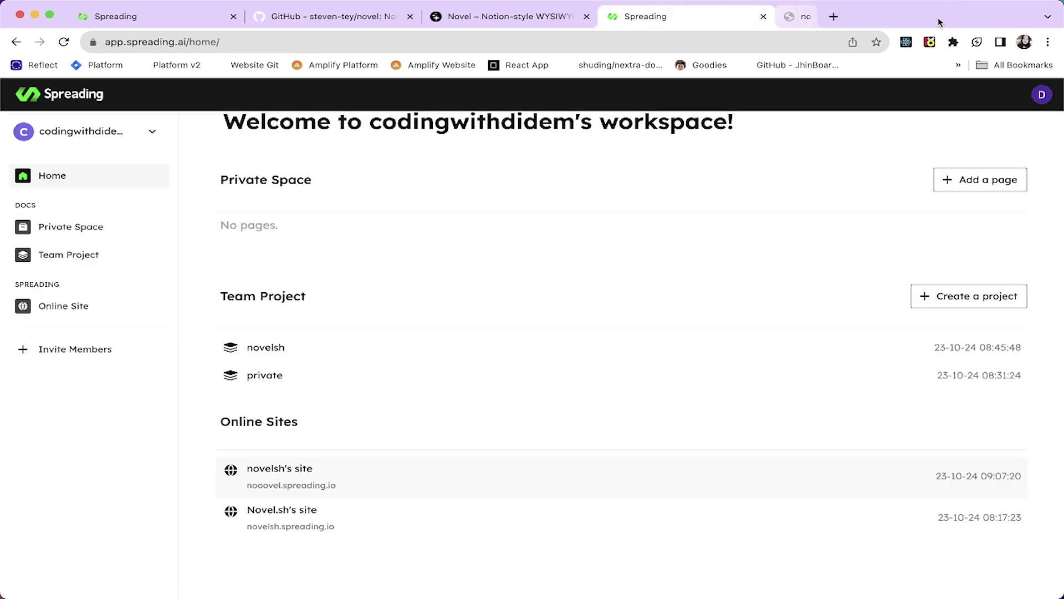
# - Close the Novel website and the GitHub novel repository pages in the browser
pyautogui.click(543, 19)
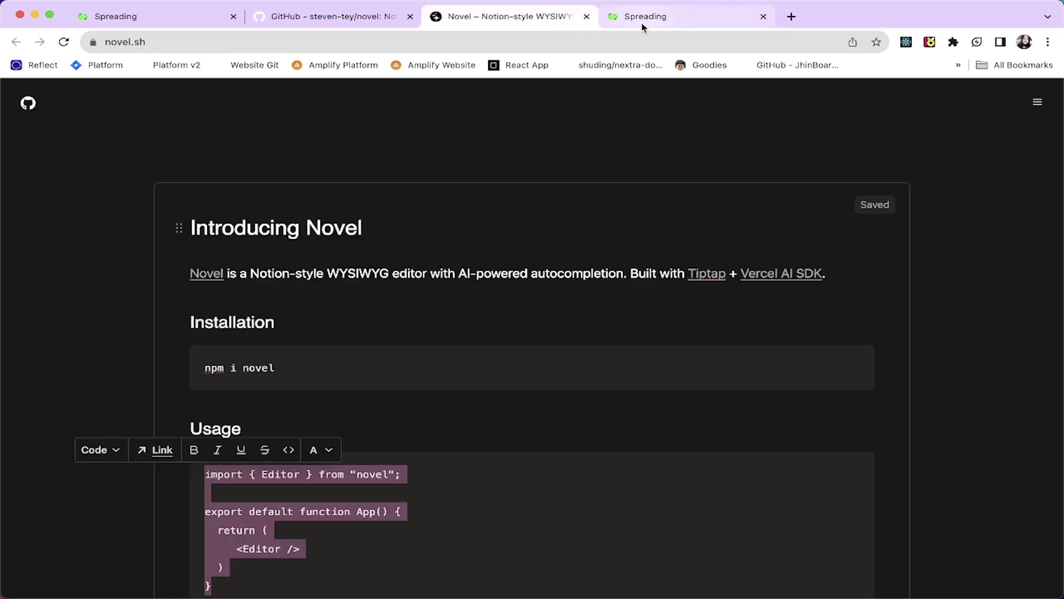
pyautogui.click(587, 17)
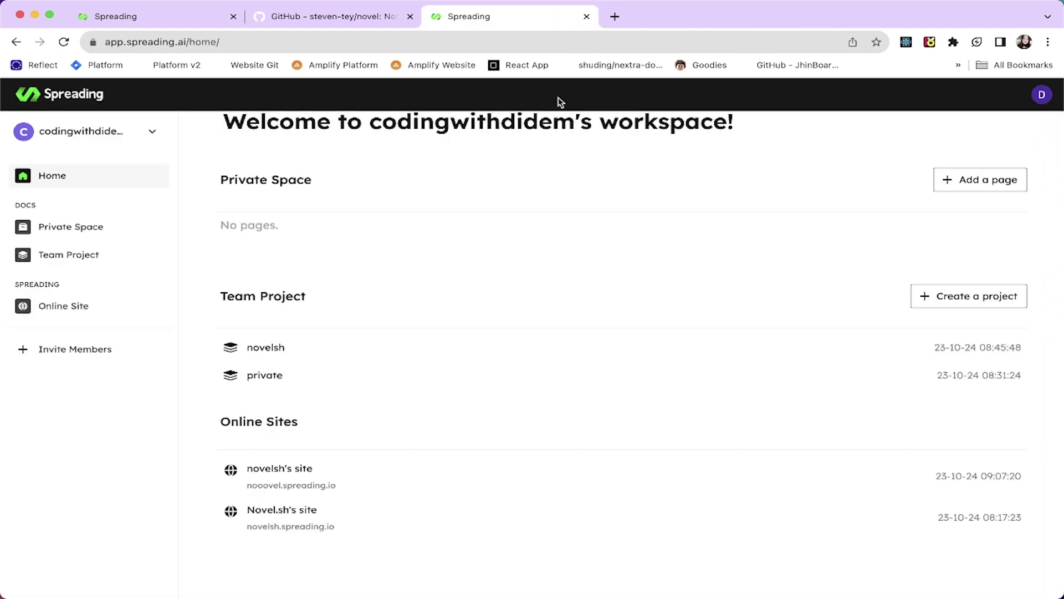
pyautogui.click(344, 21)
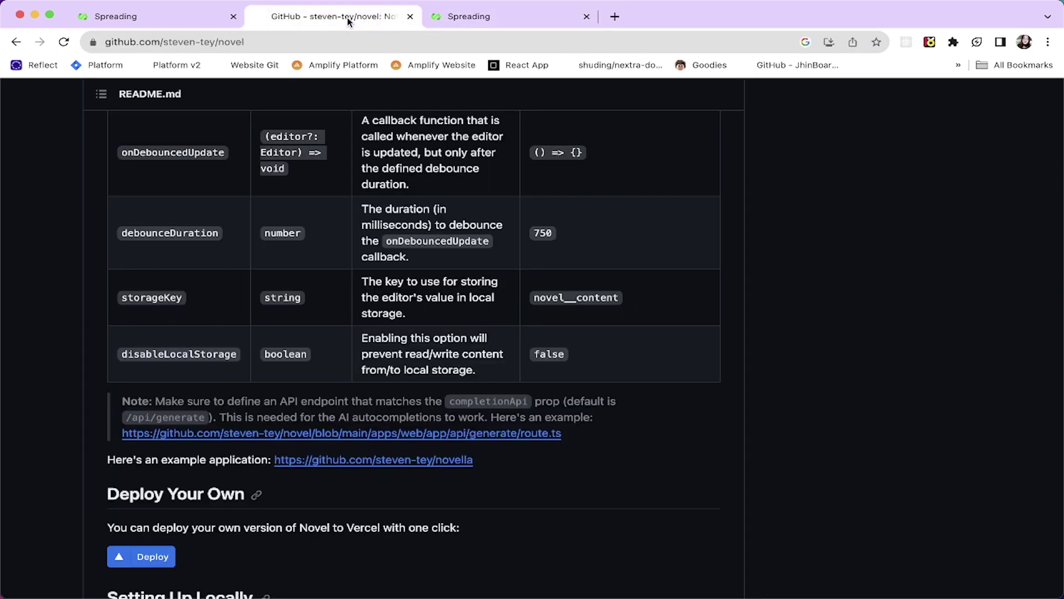
pyautogui.click(410, 18)
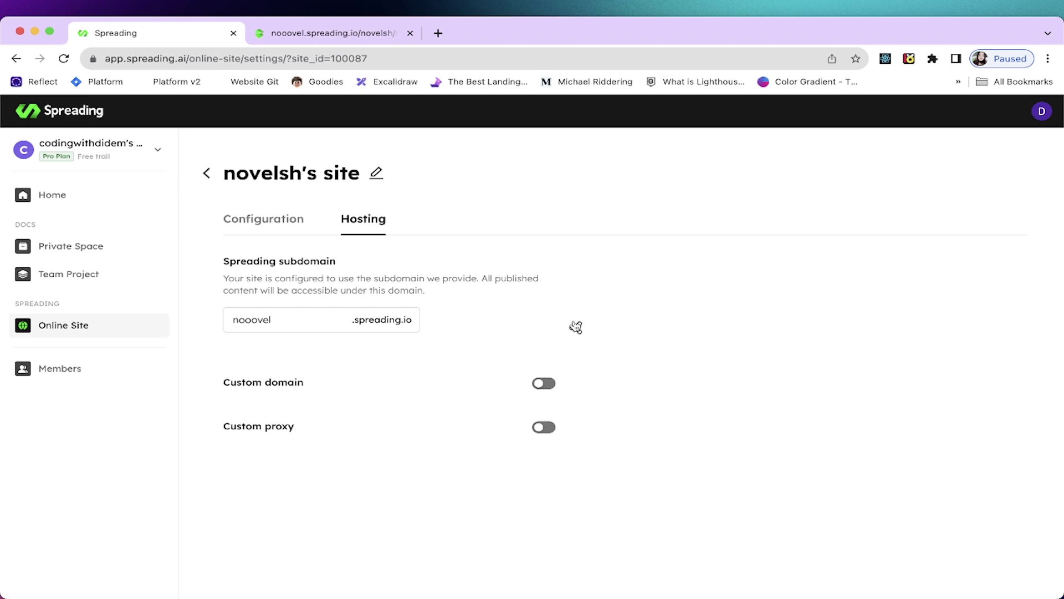
# - Examine the published novelsh site's Introduction, Features and API Usage pages, including the Editor parameters table
pyautogui.click(354, 33)
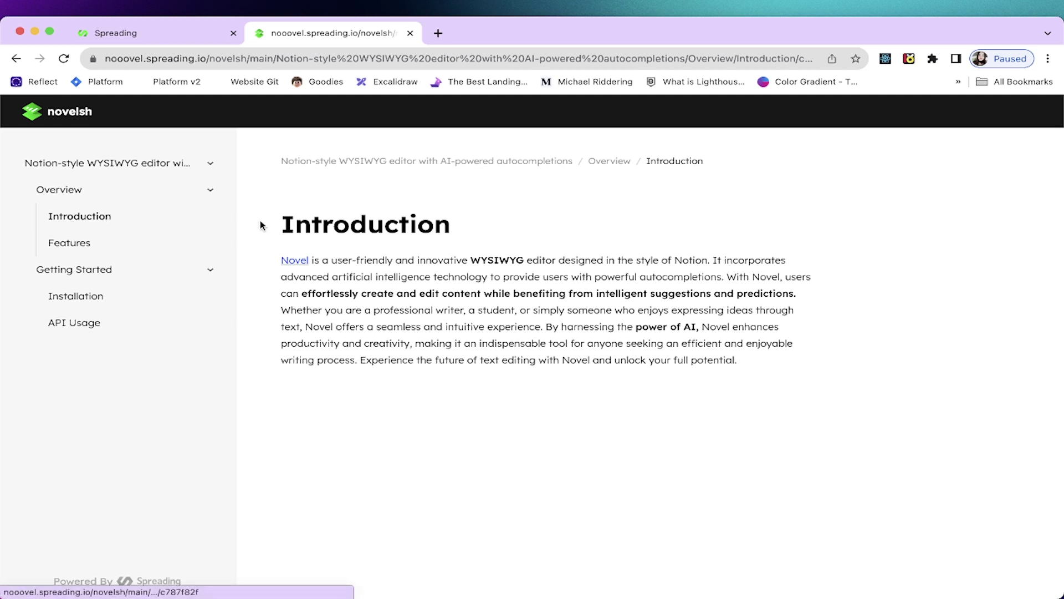
pyautogui.click(83, 250)
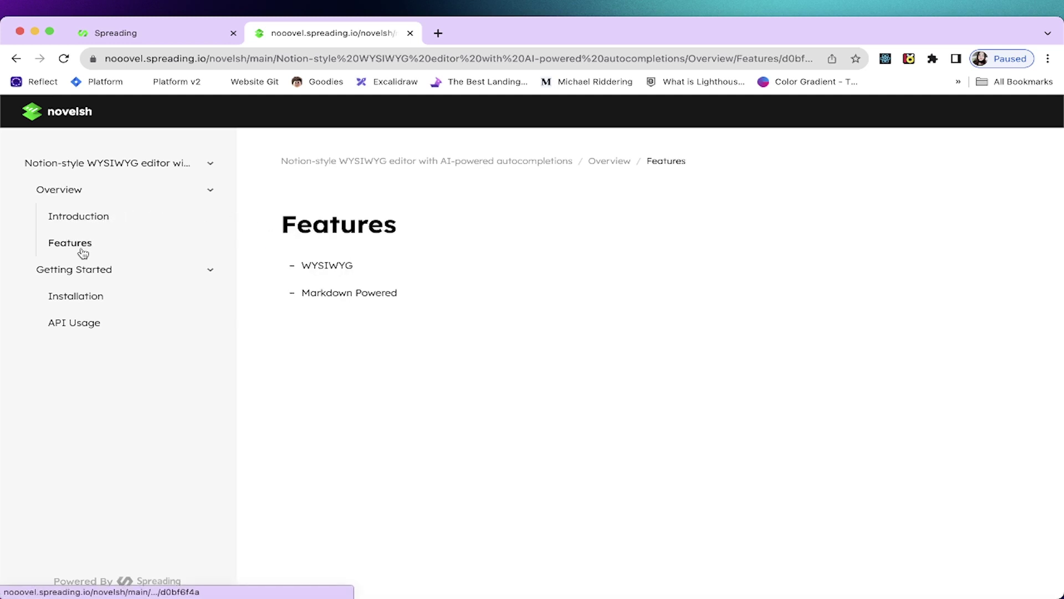
pyautogui.click(85, 329)
pyautogui.scroll(-4, 514, 313)
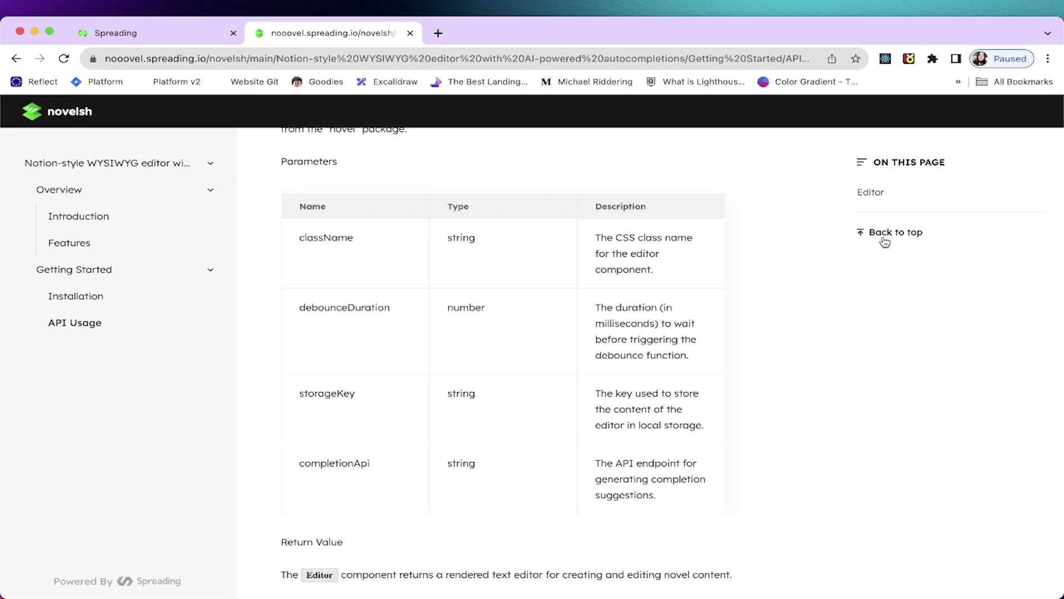
pyautogui.click(886, 242)
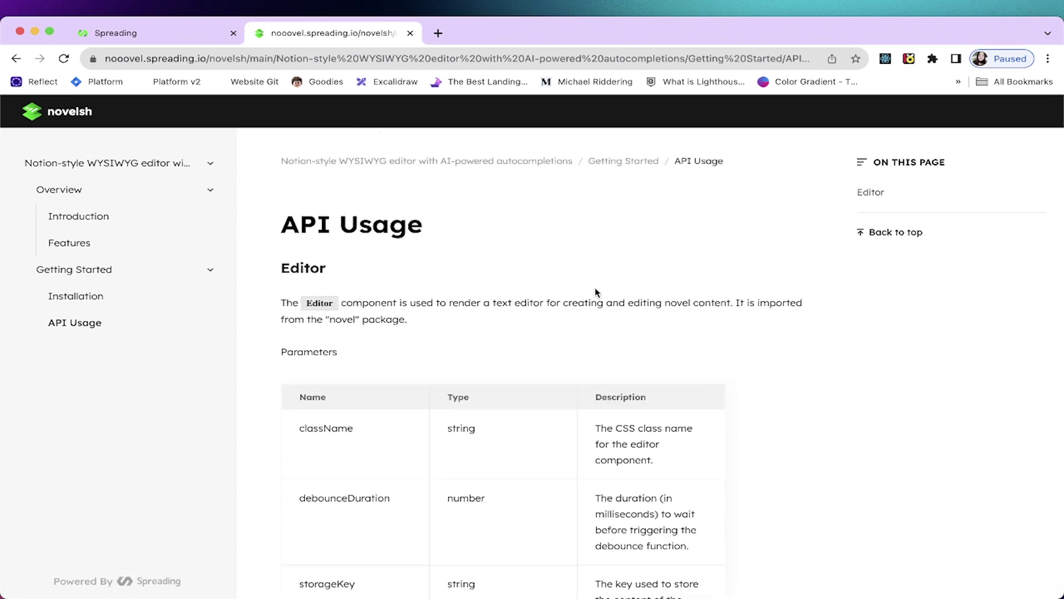
pyautogui.scroll(-4, 596, 293)
pyautogui.scroll(4, 596, 292)
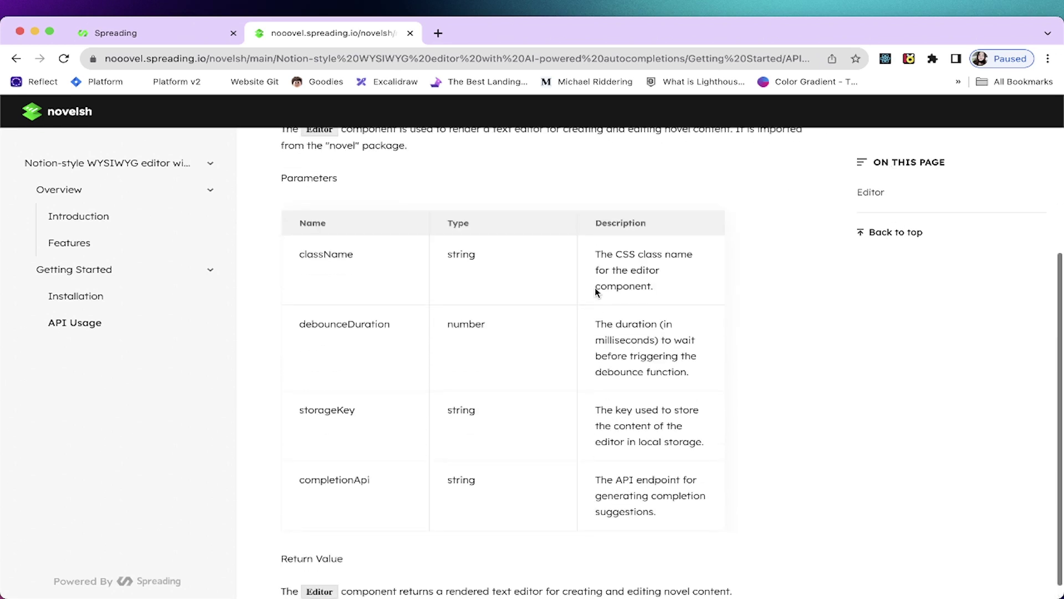
pyautogui.scroll(-3, 595, 287)
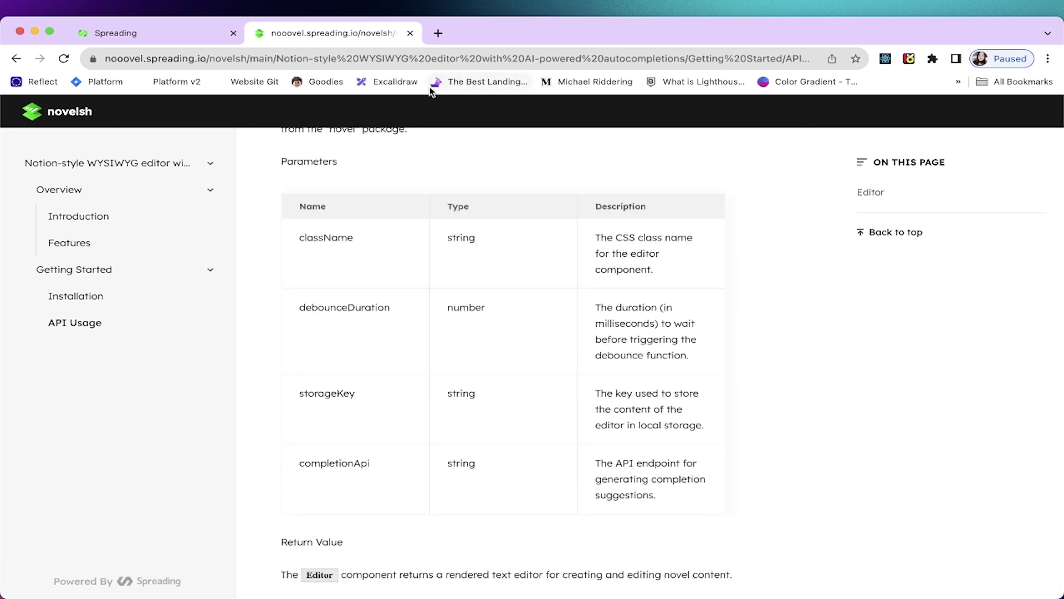